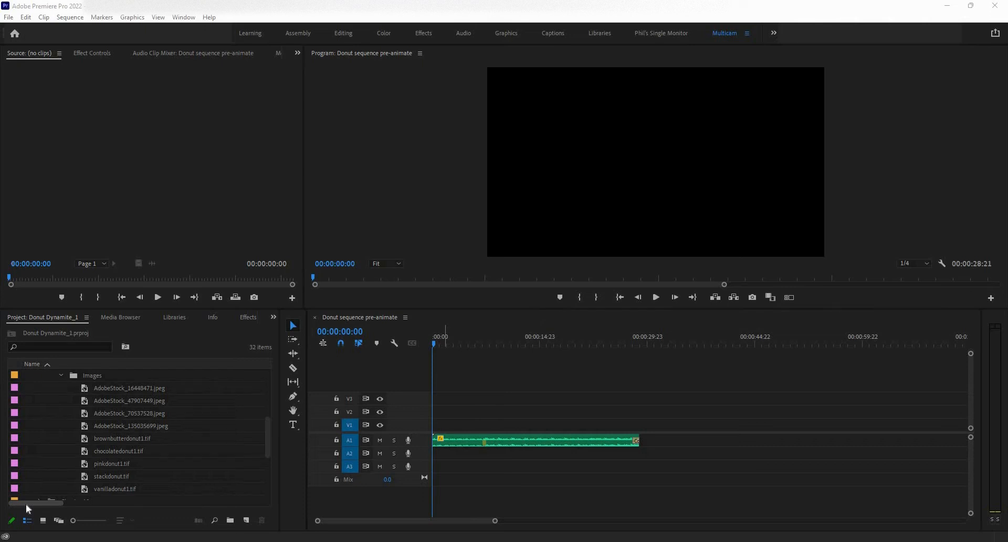
Review the timeline preferences, including the still image default duration, and close the preferences
{"action": "left_click", "coordinate": [26, 18]}
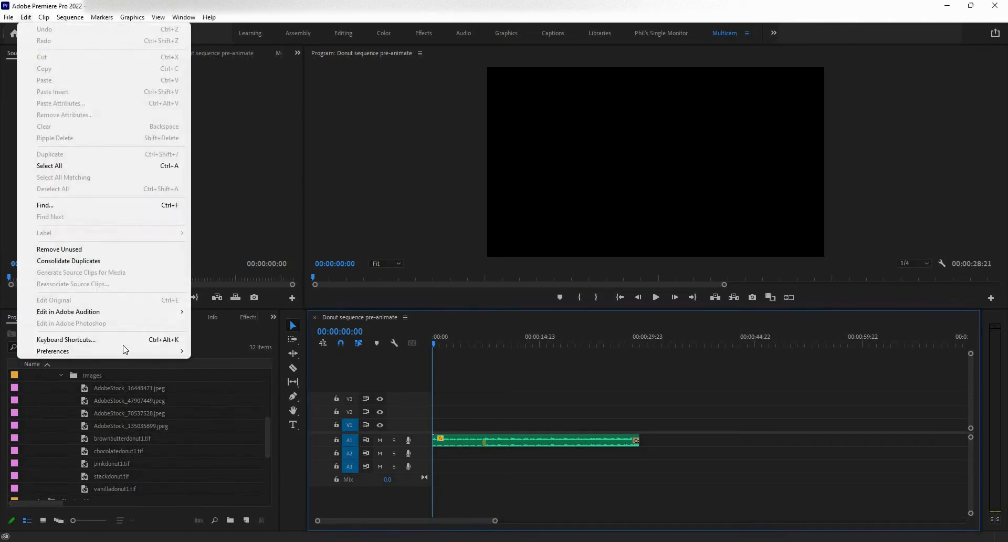
{"action": "mouse_move", "coordinate": [126, 351]}
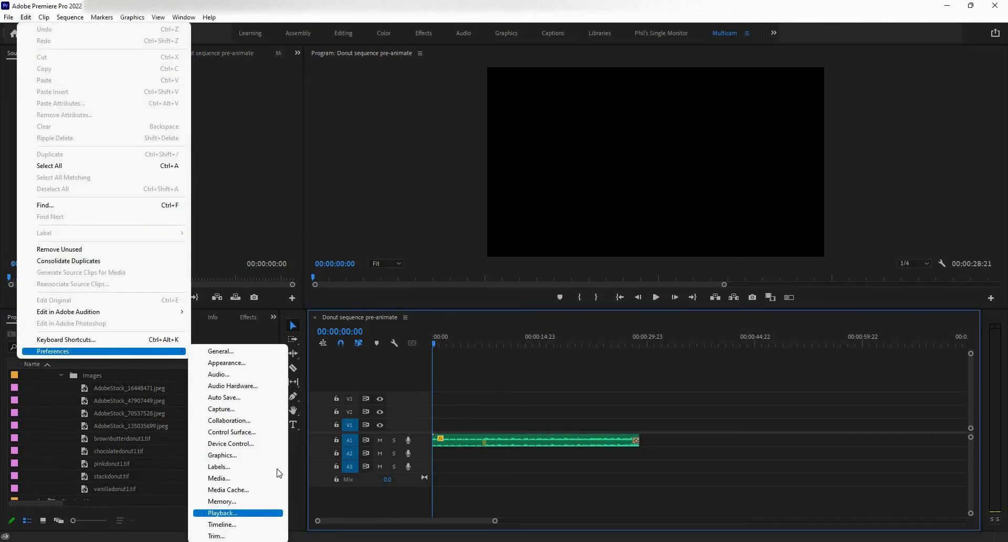
{"action": "left_click", "coordinate": [241, 525]}
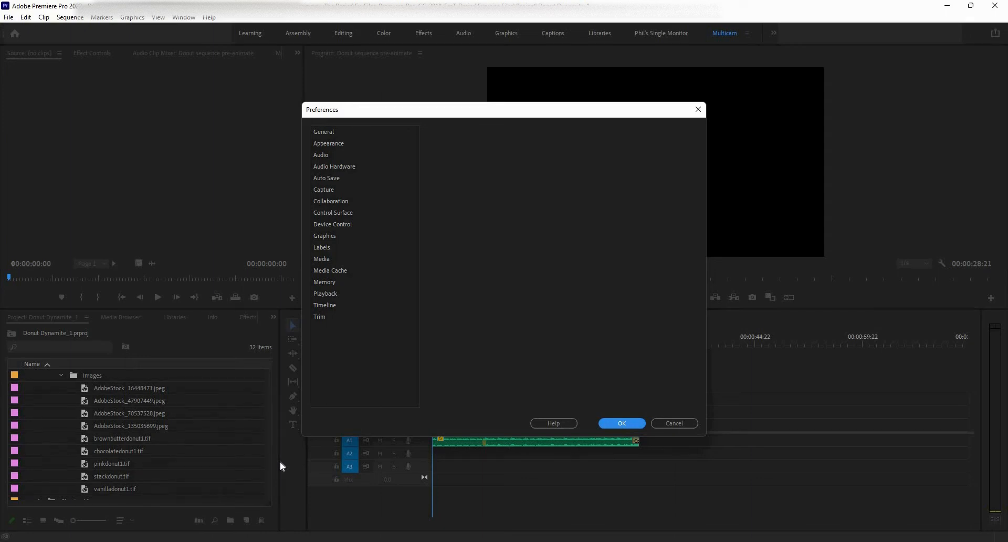
{"action": "left_click", "coordinate": [336, 307]}
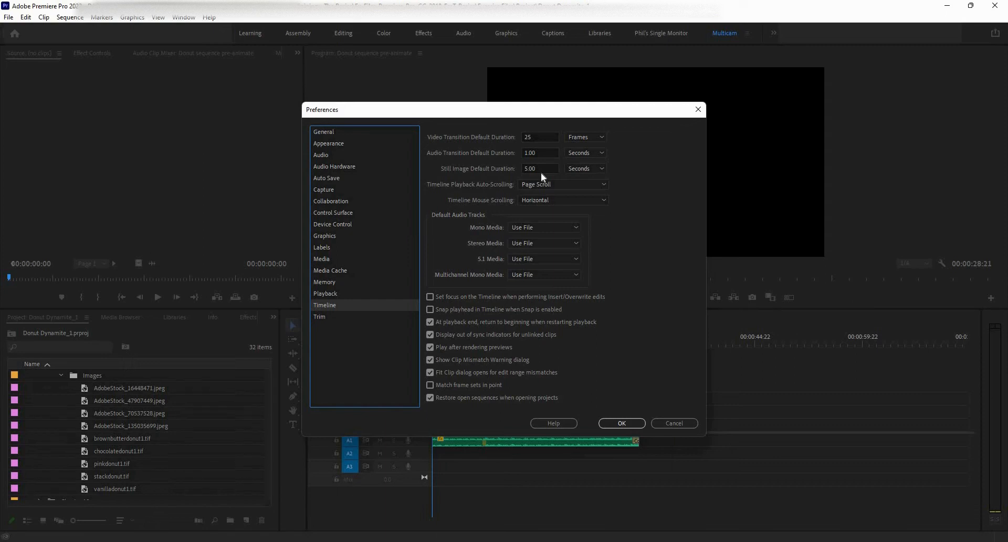
{"action": "left_click", "coordinate": [627, 423]}
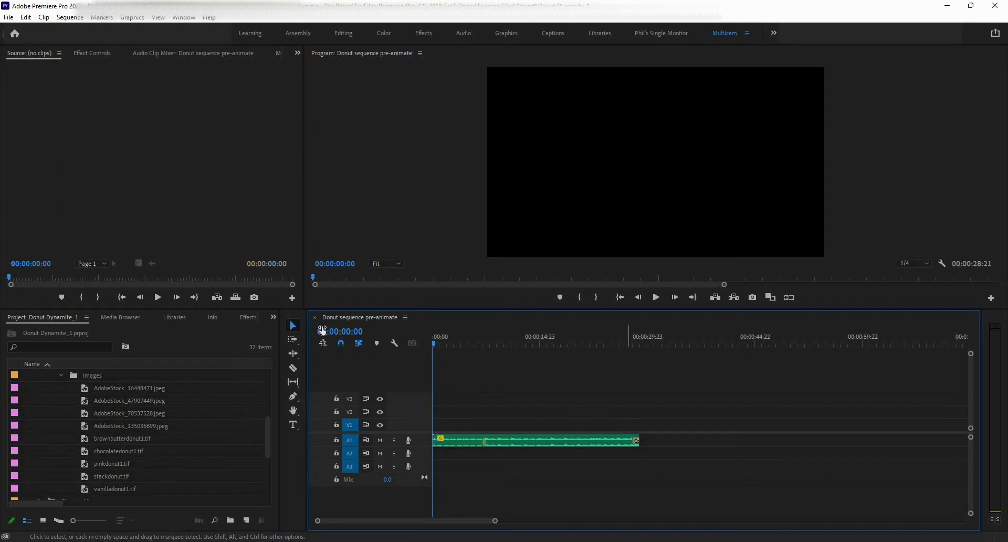
Close the Donut sequence pre-animate timeline and expand the 9.1 bin inside Chapter 9 of the project
{"action": "left_click", "coordinate": [314, 318]}
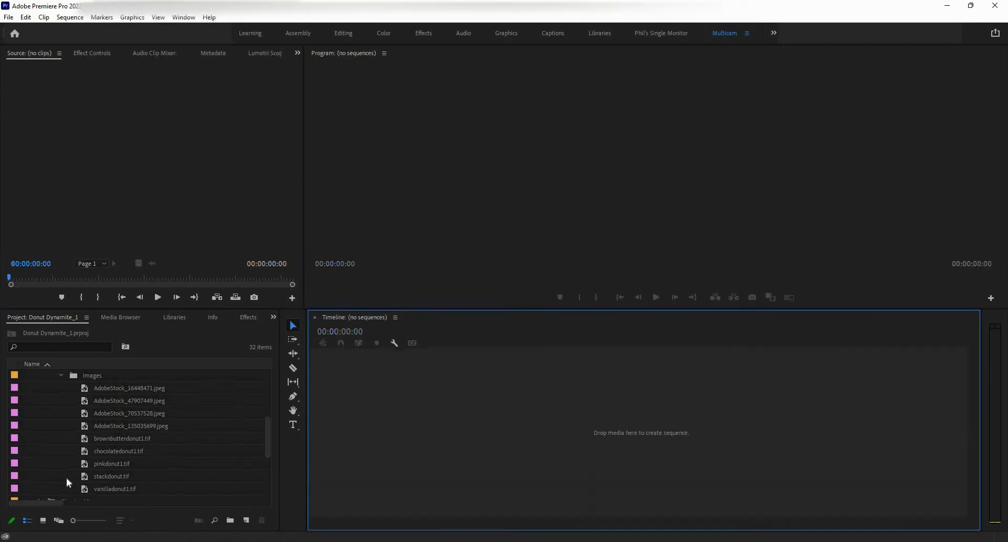
{"action": "scroll", "coordinate": [98, 455], "scroll_direction": "up", "scroll_amount": 3}
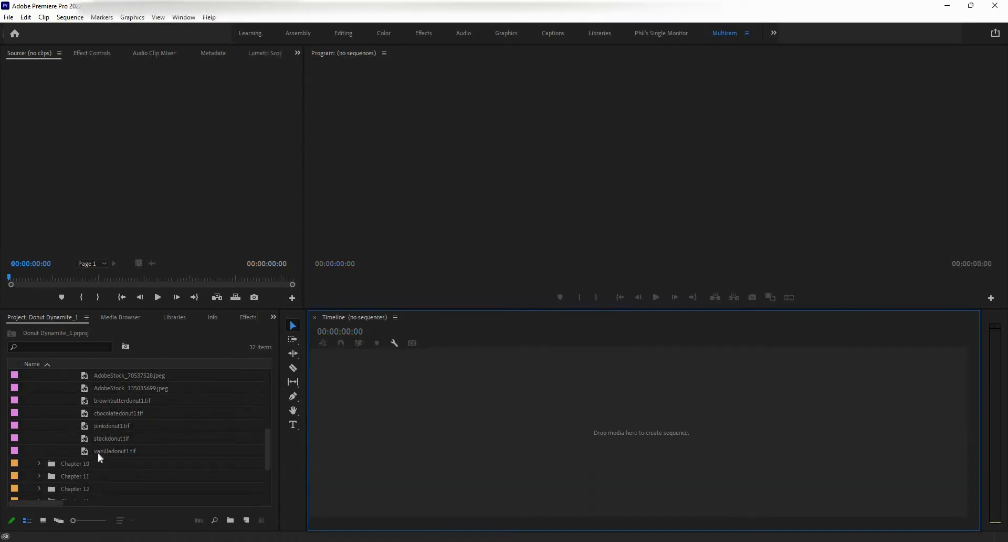
{"action": "scroll", "coordinate": [59, 431], "scroll_direction": "up", "scroll_amount": 3}
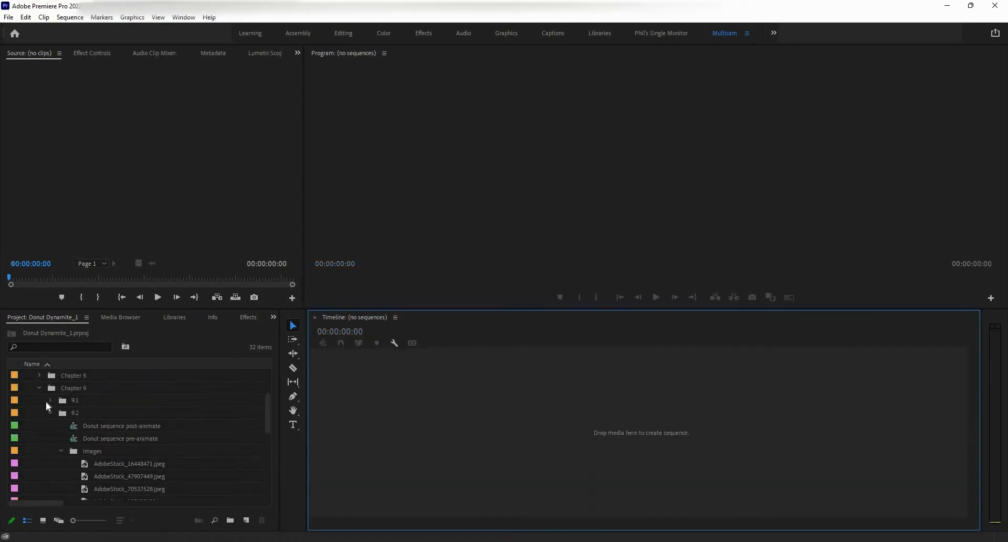
{"action": "left_click", "coordinate": [50, 400]}
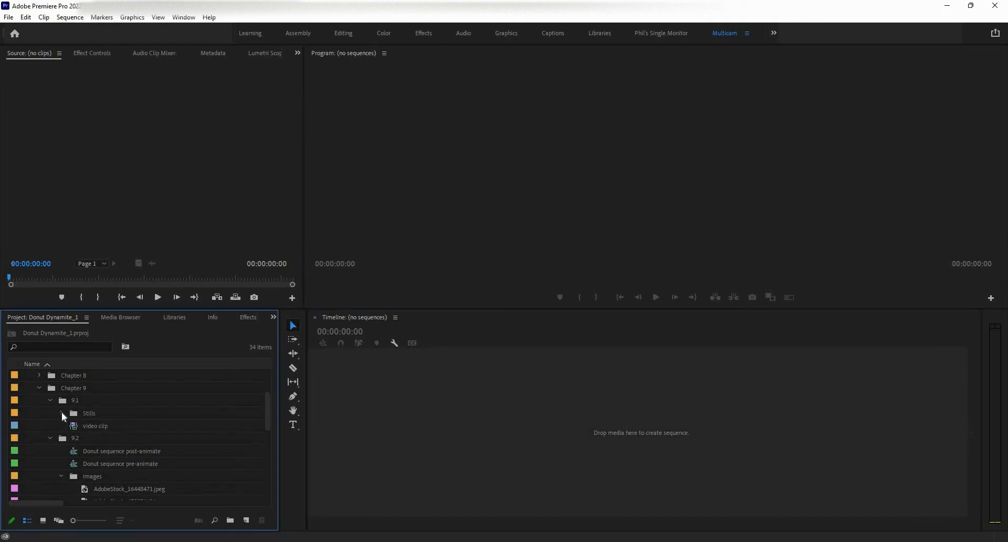
{"action": "scroll", "coordinate": [65, 446], "scroll_direction": "down", "scroll_amount": 3}
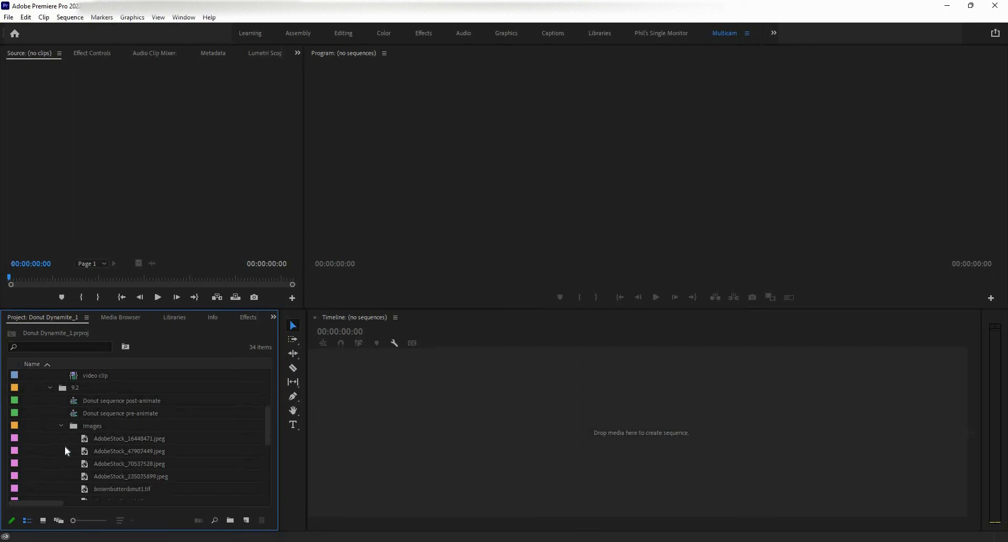
{"action": "mouse_move", "coordinate": [59, 504]}
{"action": "left_mouse_down"}
{"action": "mouse_move", "coordinate": [273, 502]}
{"action": "mouse_move", "coordinate": [58, 504]}
{"action": "mouse_move", "coordinate": [85, 522]}
{"action": "mouse_move", "coordinate": [64, 523]}
{"action": "left_mouse_up"}
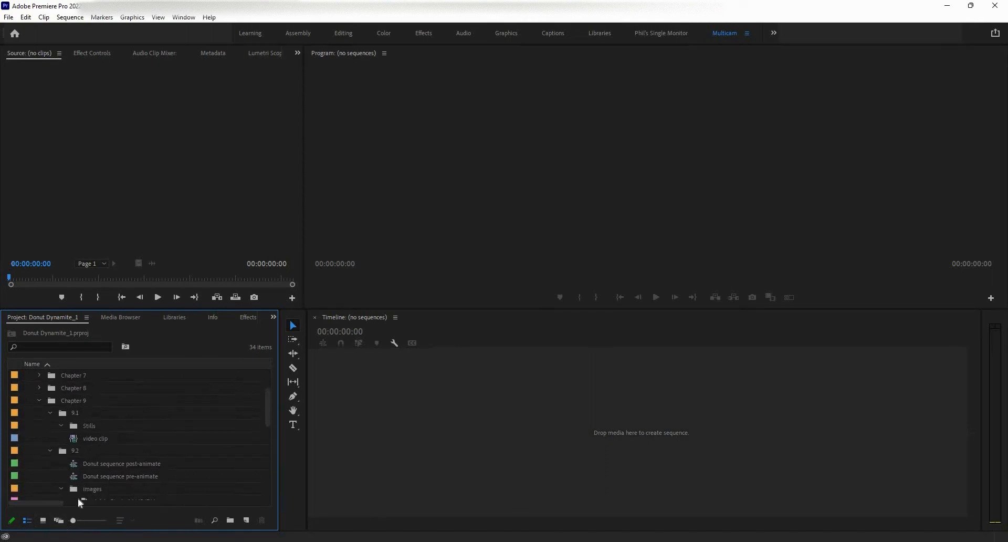
{"action": "scroll", "coordinate": [105, 442], "scroll_direction": "down", "scroll_amount": 3}
{"action": "scroll", "coordinate": [107, 440], "scroll_direction": "down", "scroll_amount": 2}
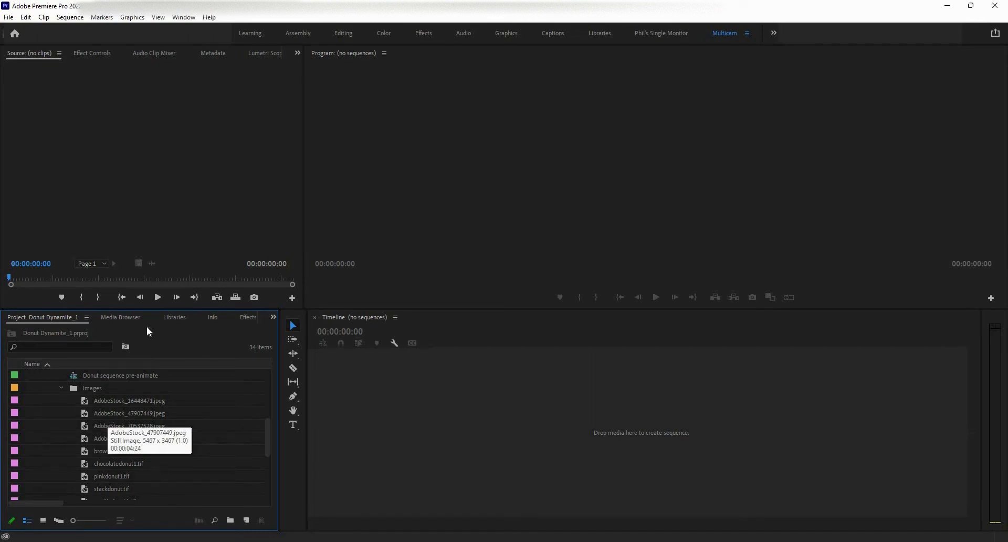
Look at the media browser, compare the project's icon and freeform views, and return to the Images bin in list view
{"action": "left_click", "coordinate": [131, 317]}
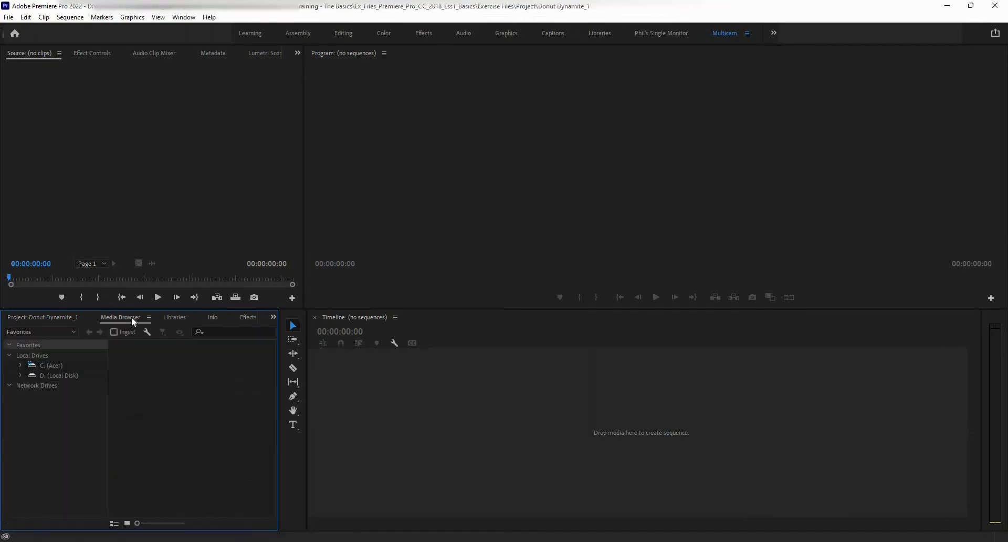
{"action": "left_click", "coordinate": [40, 319]}
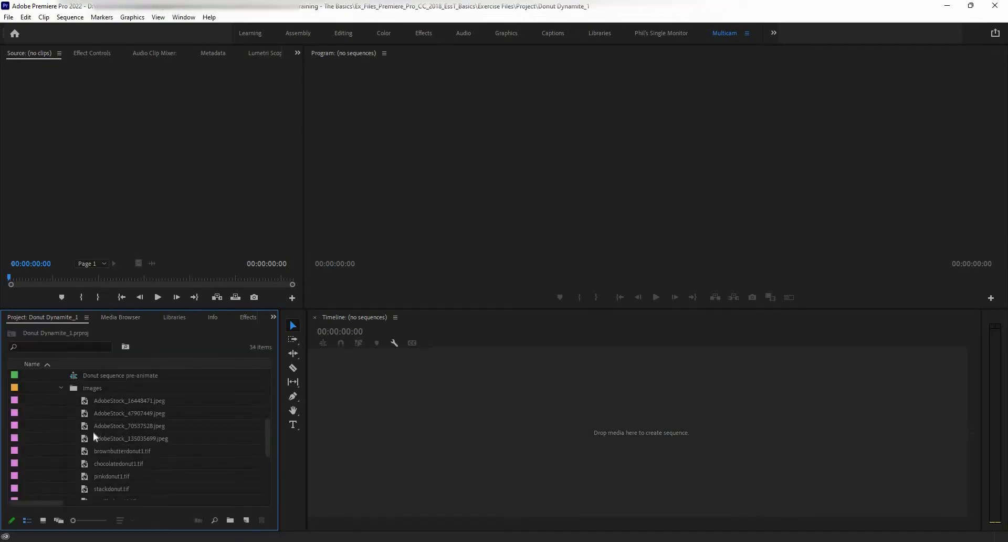
{"action": "left_click", "coordinate": [44, 520]}
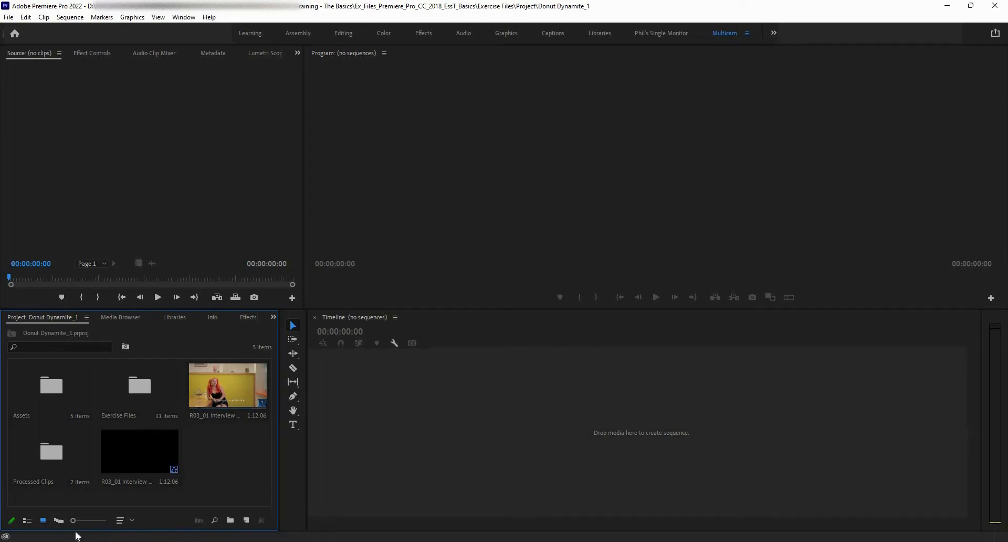
{"action": "left_click", "coordinate": [59, 520]}
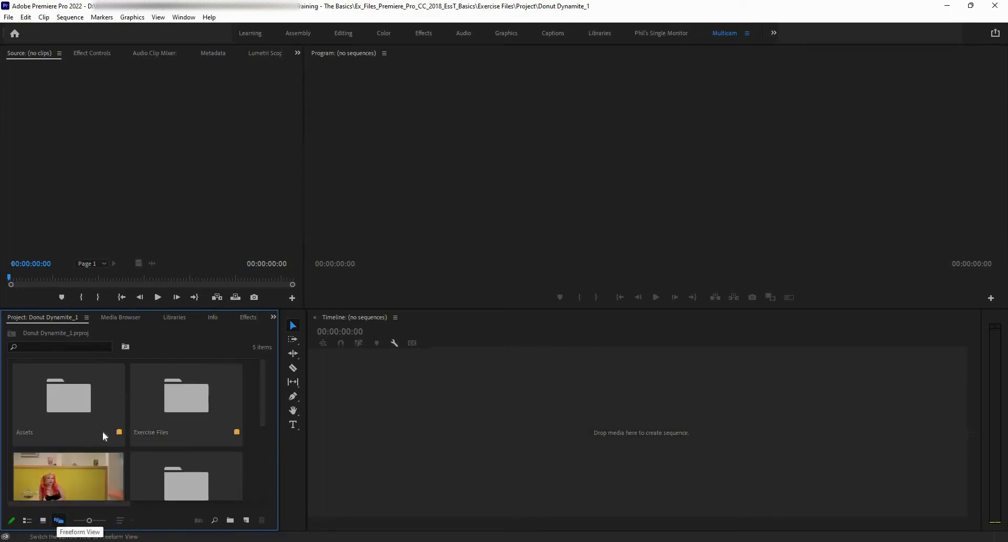
{"action": "scroll", "coordinate": [112, 428], "scroll_direction": "down", "scroll_amount": 5}
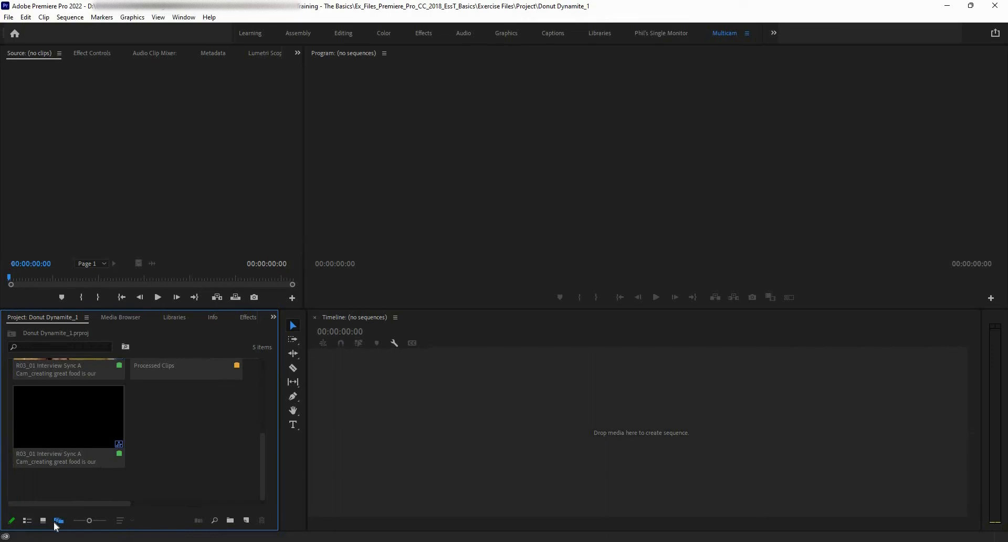
{"action": "left_click", "coordinate": [26, 520]}
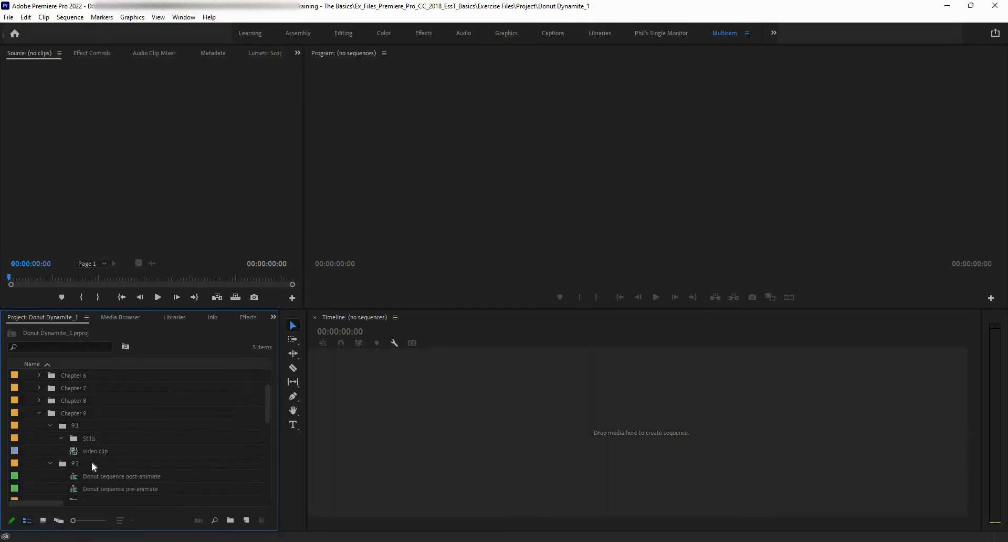
{"action": "scroll", "coordinate": [91, 461], "scroll_direction": "down", "scroll_amount": 5}
{"action": "scroll", "coordinate": [91, 415], "scroll_direction": "down", "scroll_amount": 2}
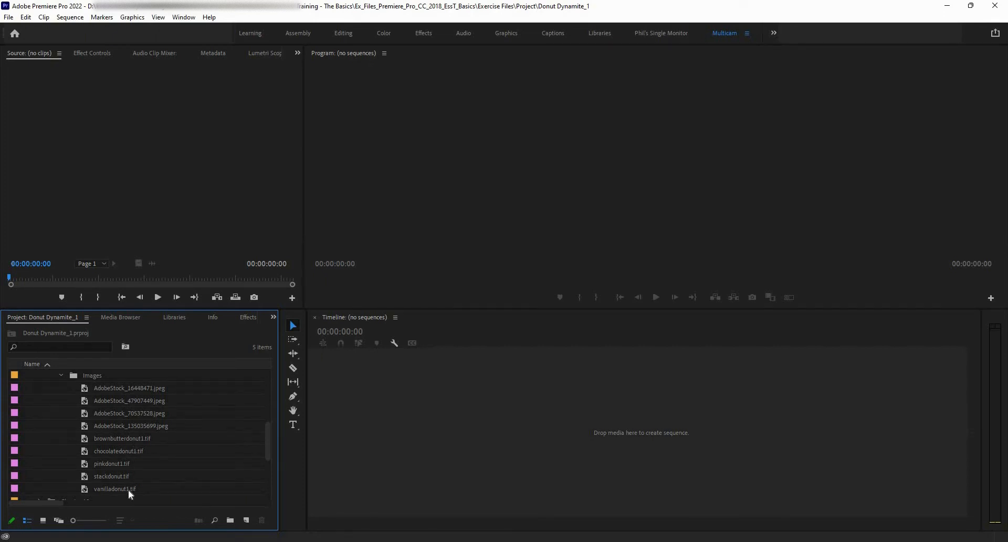
Select AdobeStock_47907449.jpeg in the Images bin and open the project's Metadata Display settings
{"action": "left_click", "coordinate": [116, 399]}
{"action": "right_click", "coordinate": [116, 398]}
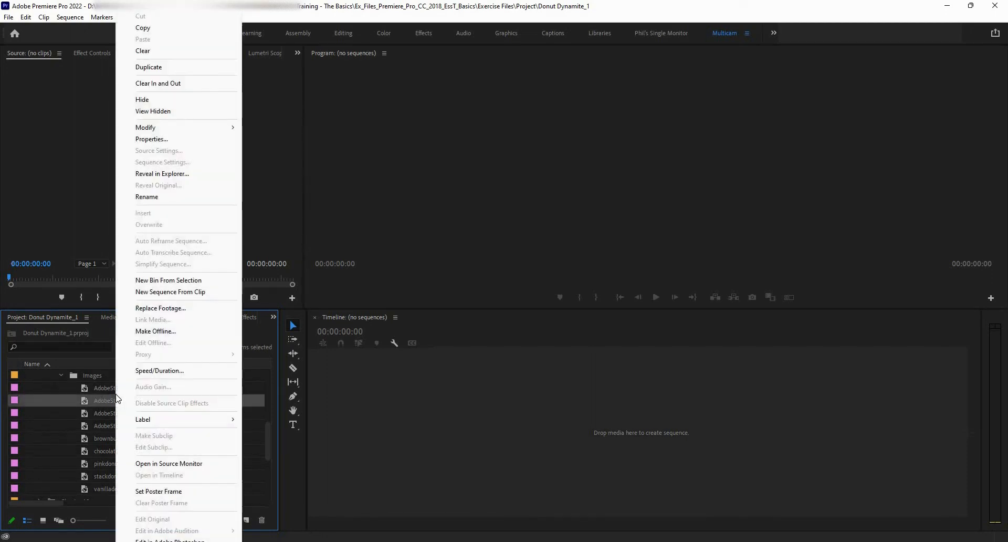
{"action": "right_click", "coordinate": [67, 322]}
{"action": "left_click", "coordinate": [87, 321]}
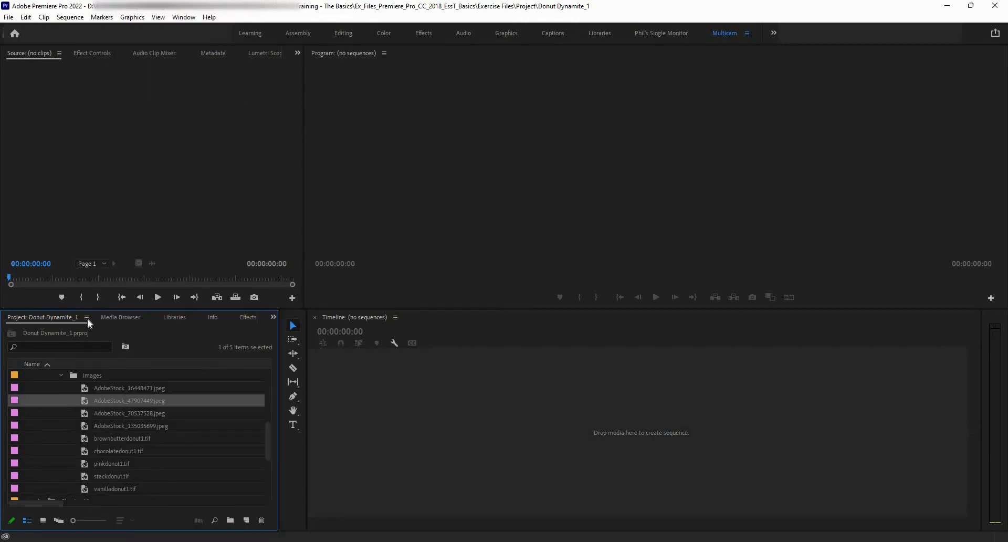
{"action": "left_click", "coordinate": [88, 321]}
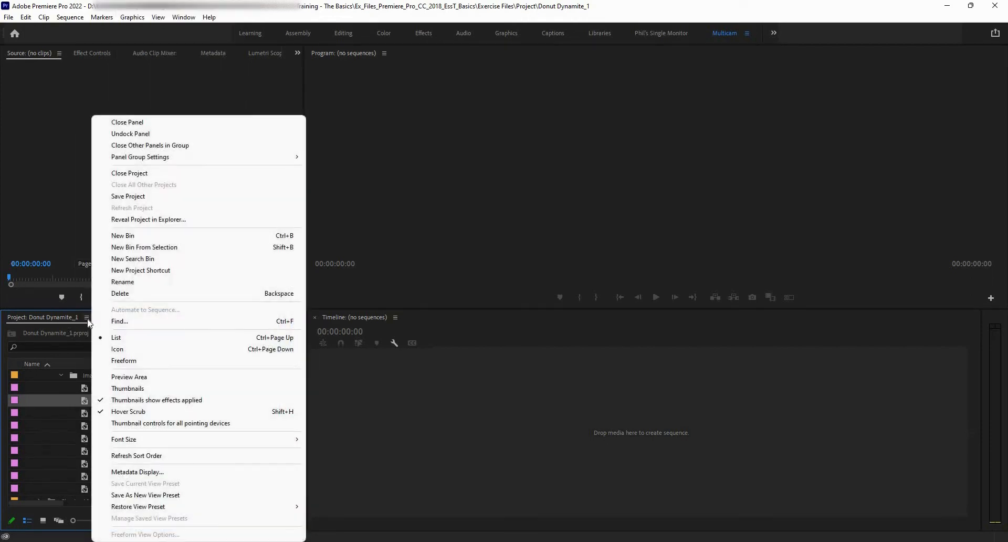
{"action": "left_click", "coordinate": [138, 472]}
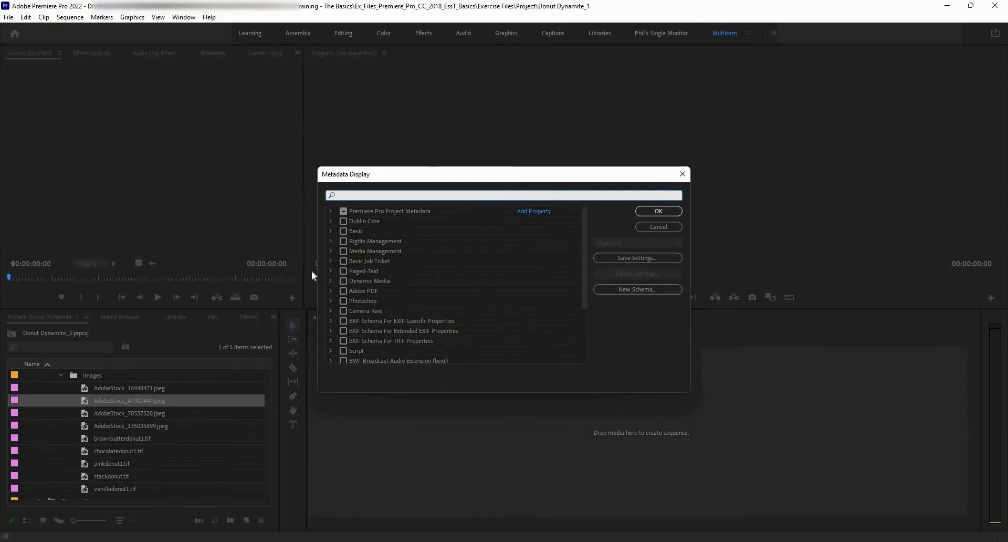
Examine the available metadata categories and the individual properties under Premiere Pro Project Metadata
{"action": "scroll", "coordinate": [381, 258], "scroll_direction": "down", "scroll_amount": 2}
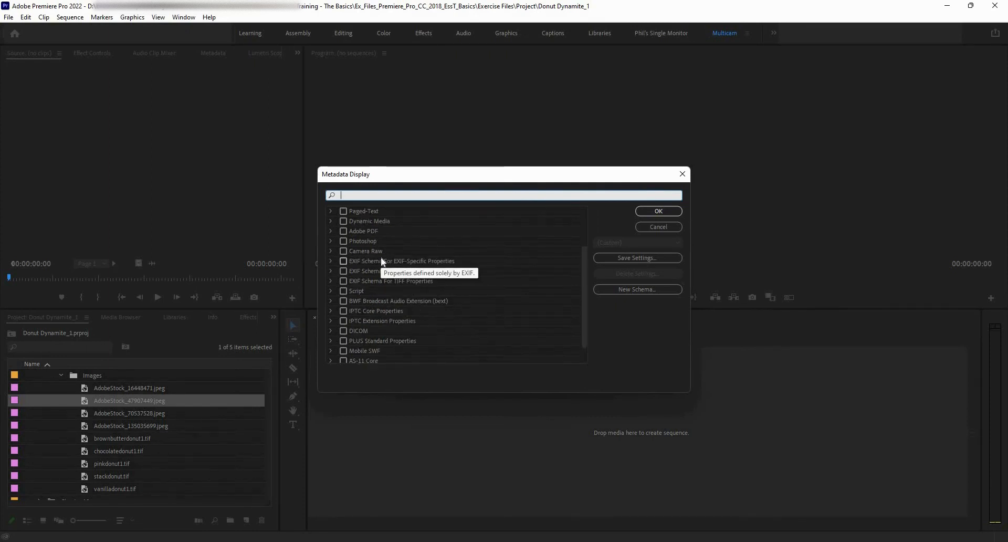
{"action": "scroll", "coordinate": [387, 274], "scroll_direction": "down", "scroll_amount": 2}
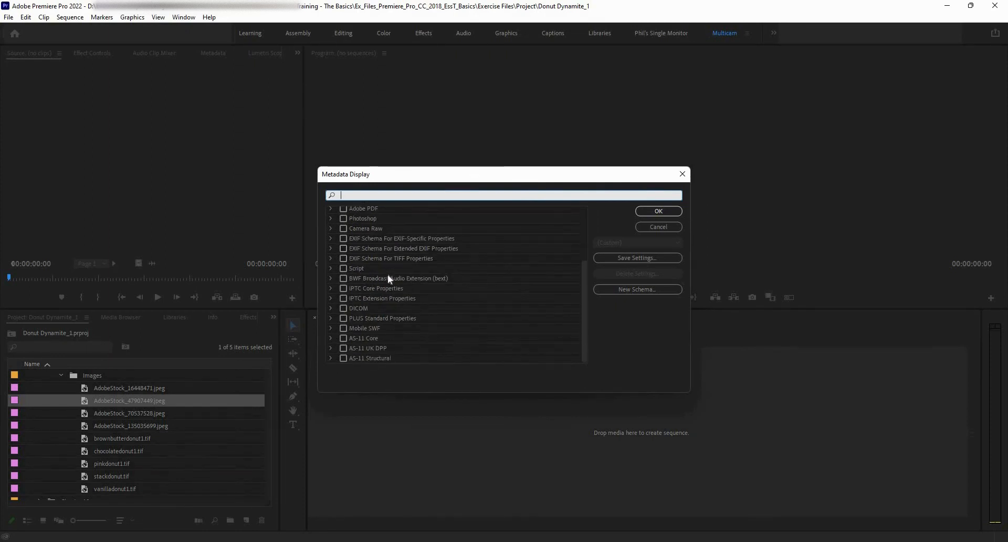
{"action": "scroll", "coordinate": [388, 274], "scroll_direction": "up", "scroll_amount": 5}
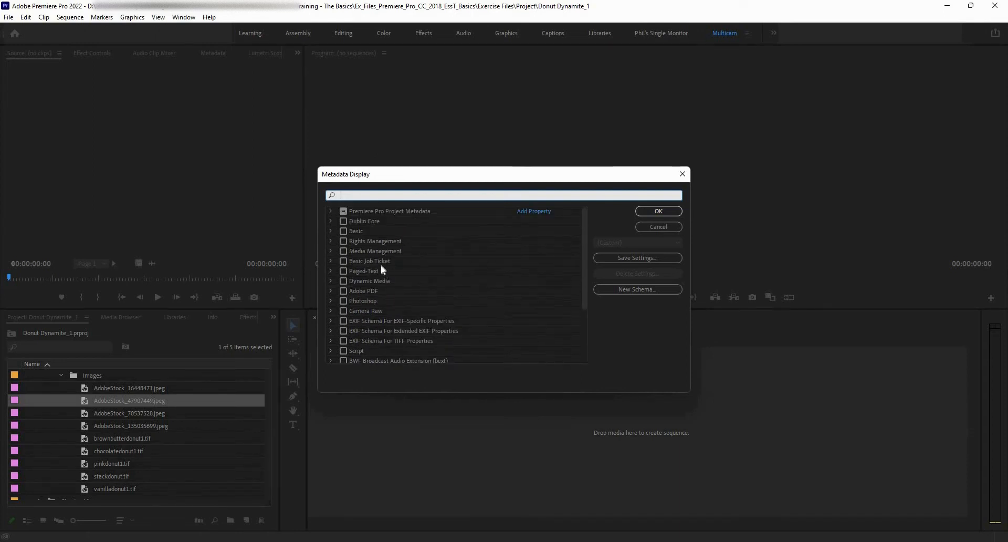
{"action": "left_click", "coordinate": [333, 209]}
{"action": "scroll", "coordinate": [369, 261], "scroll_direction": "down", "scroll_amount": 3}
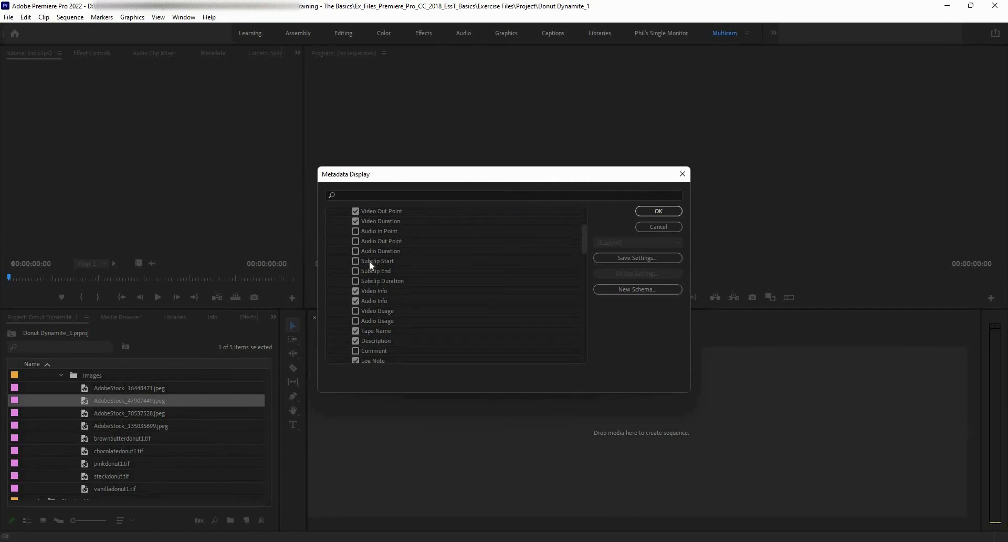
{"action": "scroll", "coordinate": [371, 263], "scroll_direction": "down", "scroll_amount": 10}
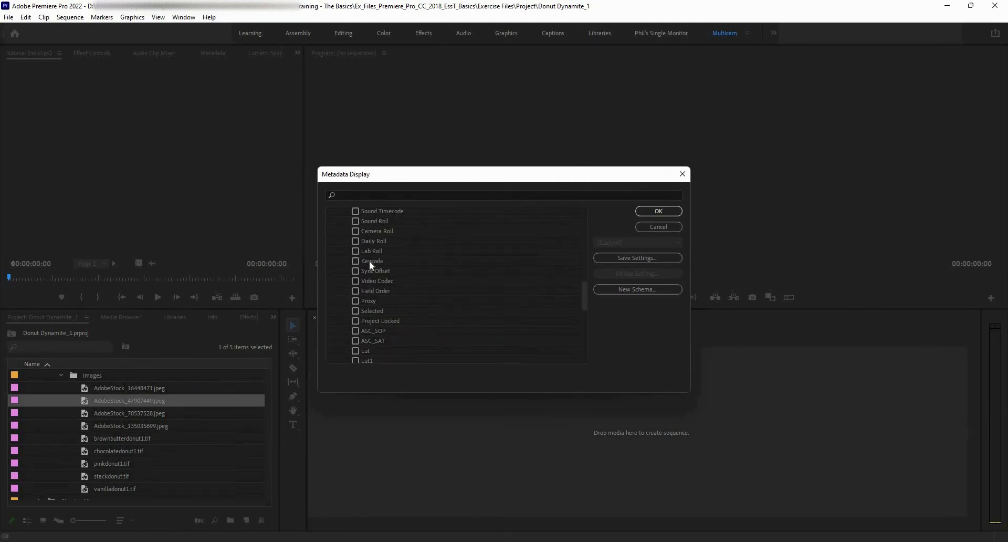
{"action": "scroll", "coordinate": [370, 263], "scroll_direction": "down", "scroll_amount": 3}
{"action": "scroll", "coordinate": [397, 317], "scroll_direction": "up", "scroll_amount": 3}
{"action": "scroll", "coordinate": [410, 330], "scroll_direction": "down", "scroll_amount": 2}
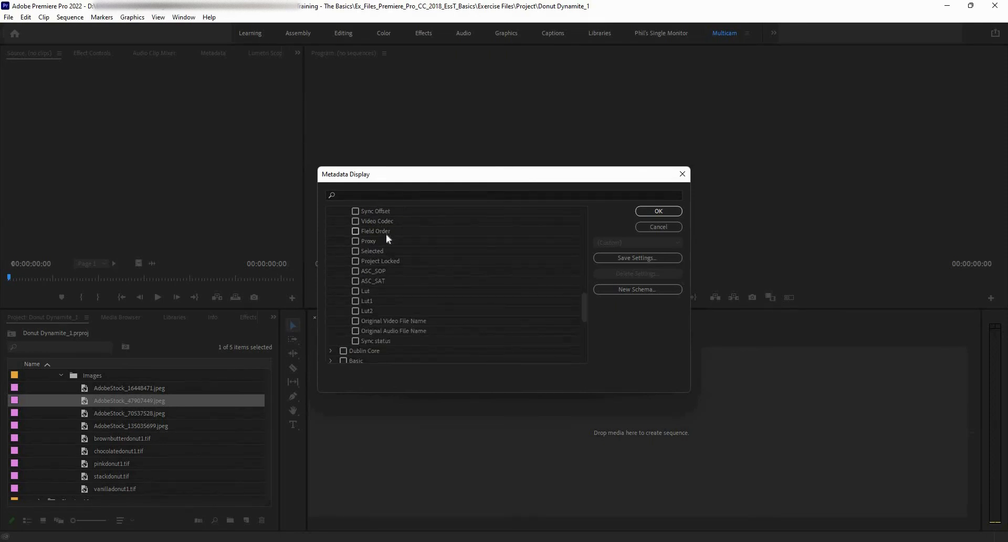
{"action": "scroll", "coordinate": [385, 239], "scroll_direction": "up", "scroll_amount": 1}
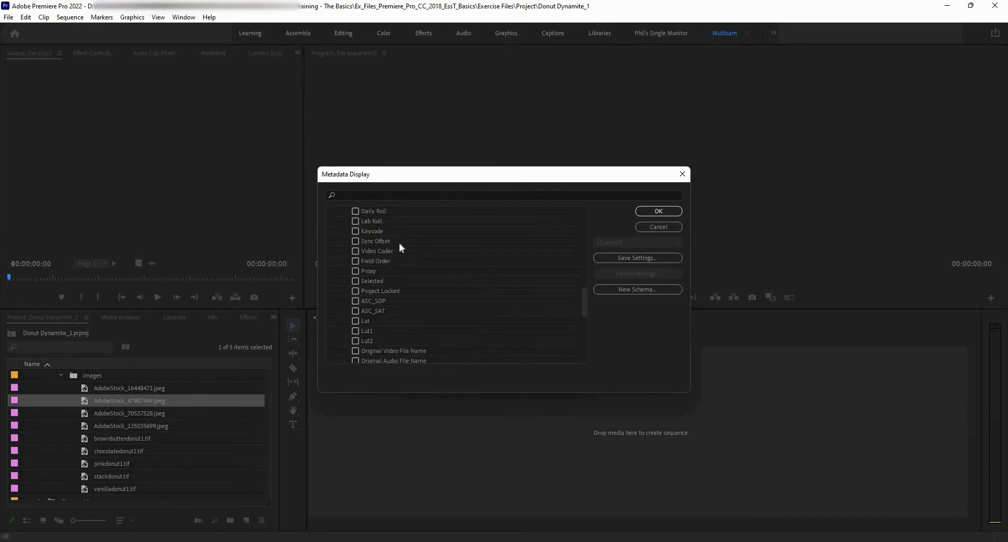
{"action": "scroll", "coordinate": [399, 244], "scroll_direction": "up", "scroll_amount": 3}
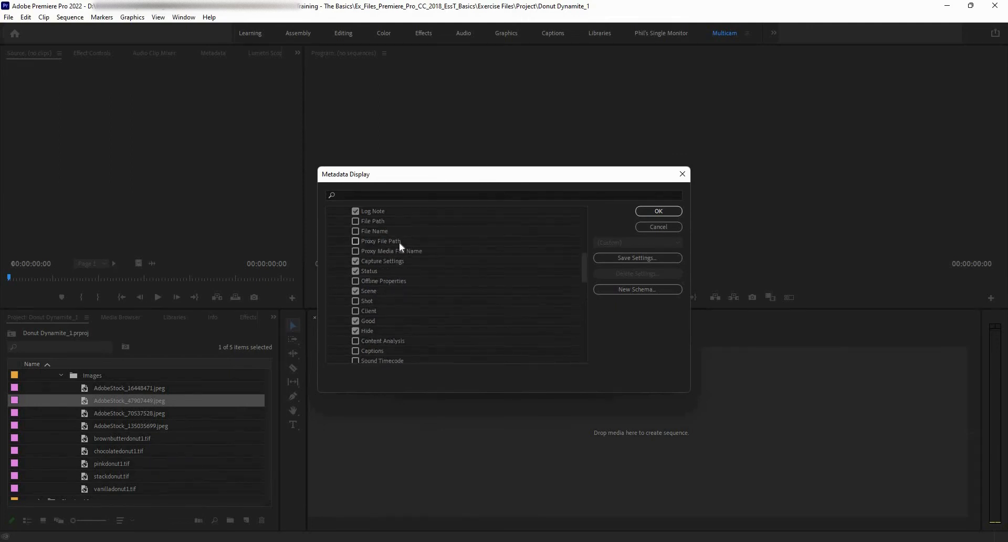
{"action": "scroll", "coordinate": [399, 242], "scroll_direction": "up", "scroll_amount": 9}
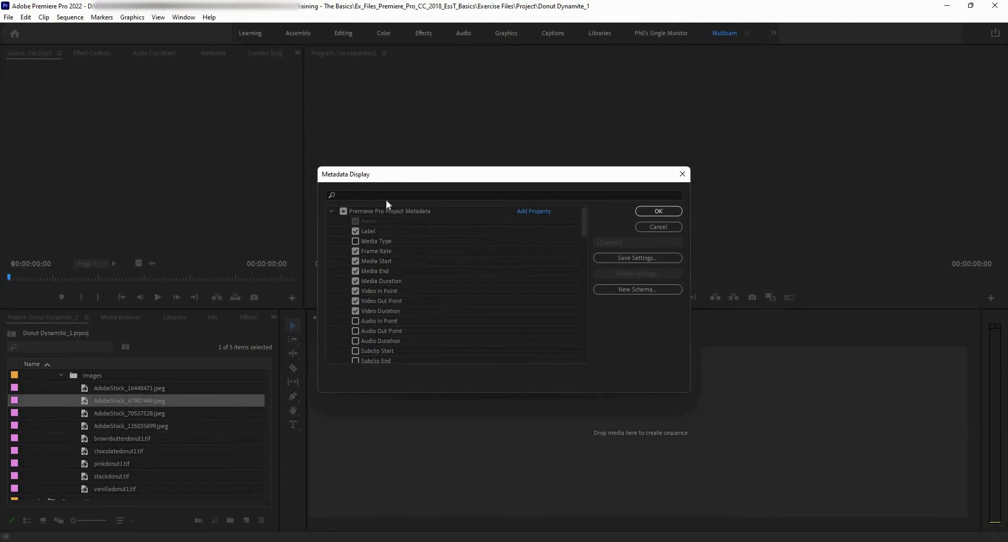
{"action": "left_click", "coordinate": [334, 211]}
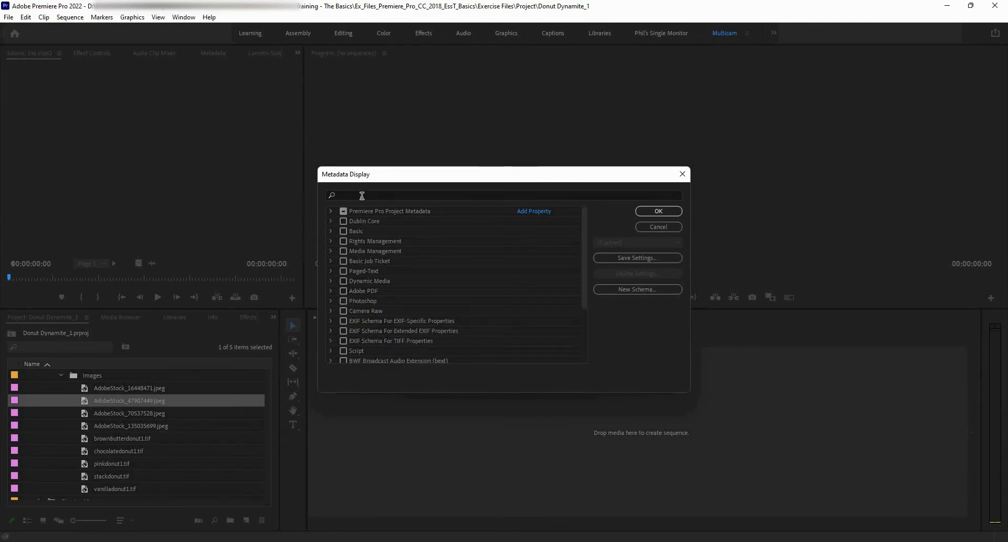
Filter the metadata properties by "vid"
{"action": "left_click", "coordinate": [361, 196]}
{"action": "type", "text": "vi"}
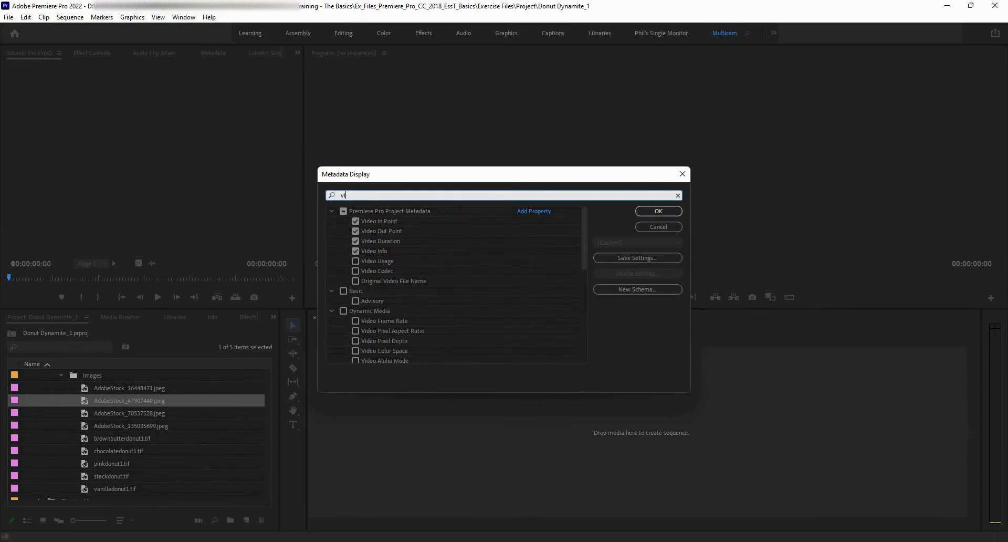
{"action": "type", "text": "d"}
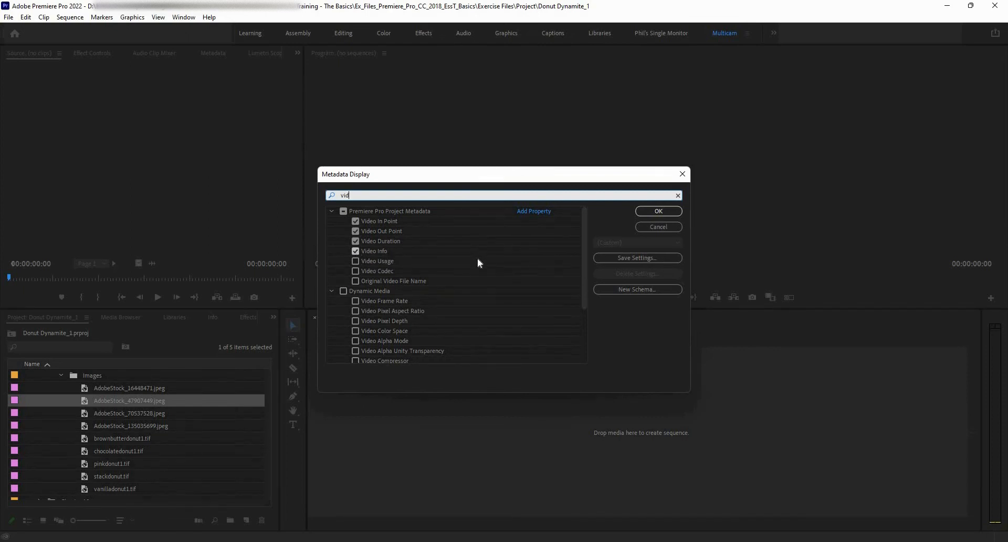
Accept the metadata display settings, and narrow the Name, Frame Rate, Media End and Audio Info columns in a widened Project panel
{"action": "left_click", "coordinate": [659, 212]}
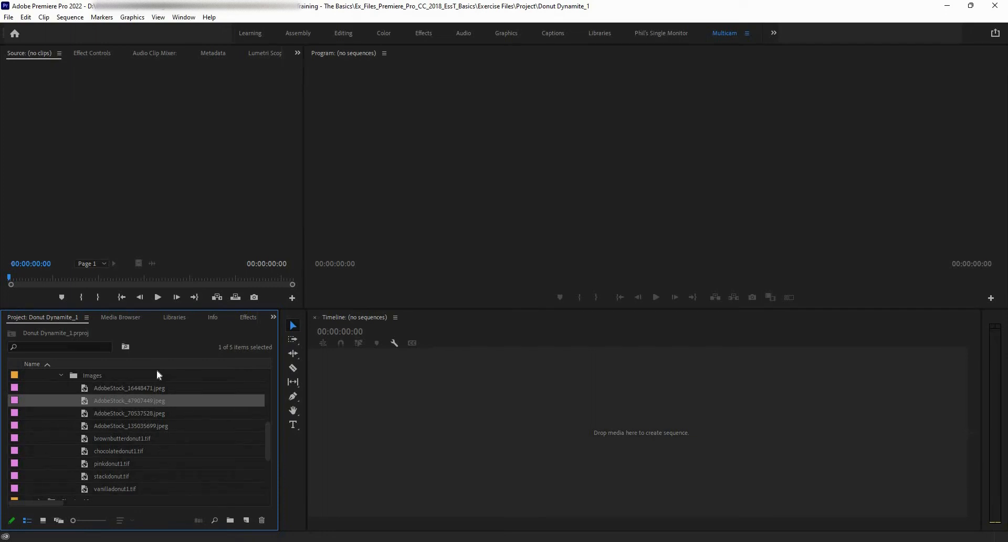
{"action": "left_click_drag", "start_coordinate": [279, 358], "coordinate": [665, 347]}
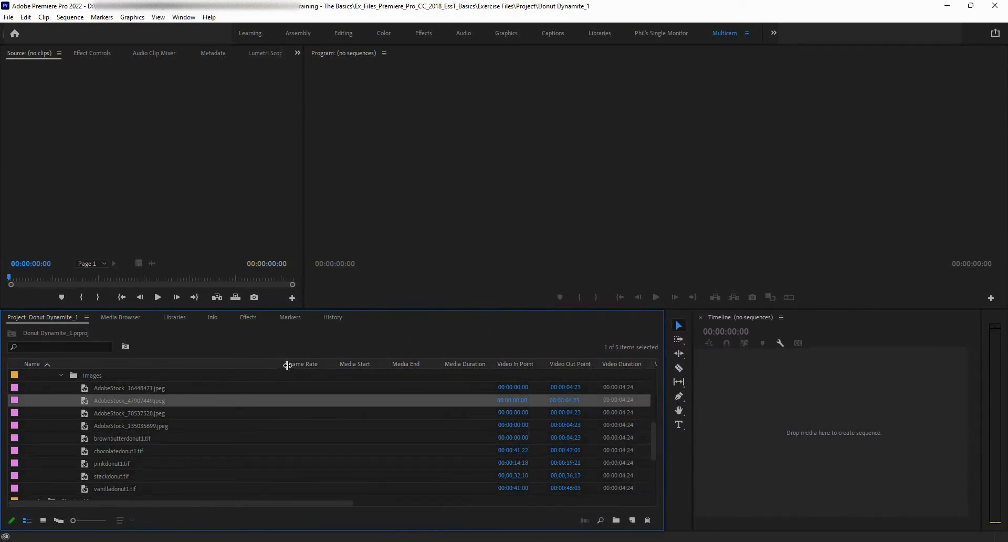
{"action": "left_click_drag", "start_coordinate": [257, 364], "coordinate": [147, 365]}
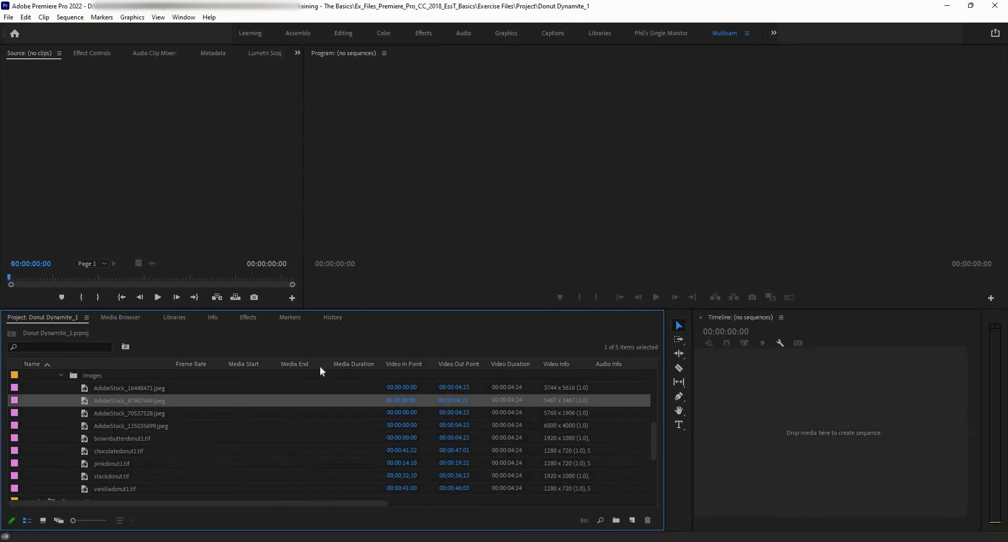
{"action": "left_click_drag", "start_coordinate": [330, 363], "coordinate": [192, 373]}
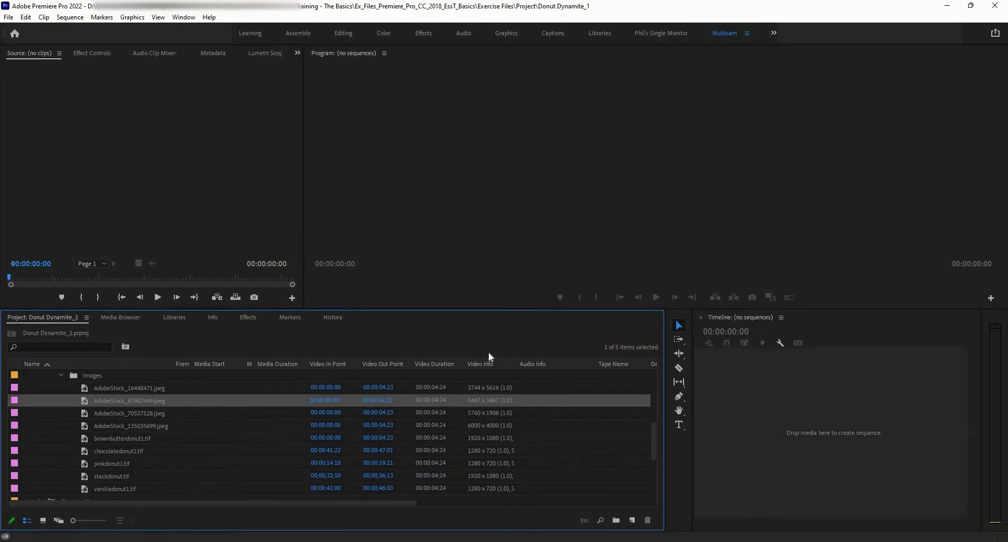
{"action": "left_click_drag", "start_coordinate": [602, 365], "coordinate": [525, 367]}
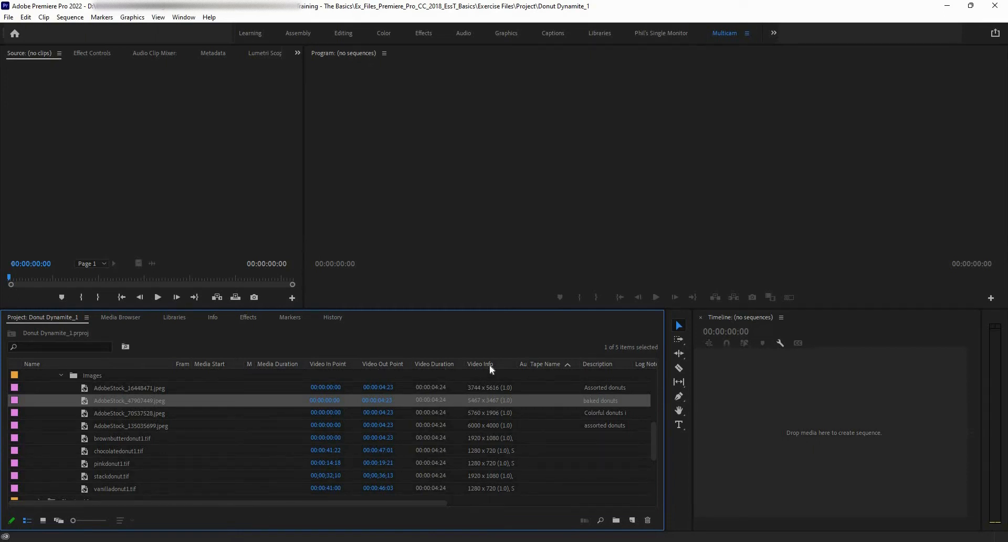
Move the Video Info column directly after Frame Rate and shrink the Project panel back to a narrow width
{"action": "left_click_drag", "start_coordinate": [480, 364], "coordinate": [203, 365]}
{"action": "left_click_drag", "start_coordinate": [663, 355], "coordinate": [310, 414]}
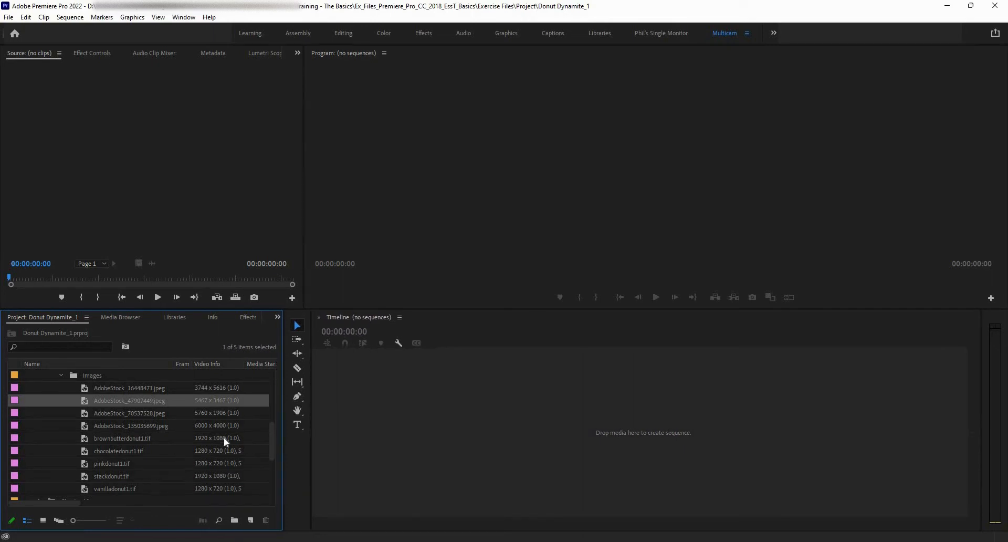
Examine the frame sizes of the stills in the Images bin with the Project panel maximized, and restore the layout
{"action": "scroll", "coordinate": [213, 493], "scroll_direction": "down", "scroll_amount": 1}
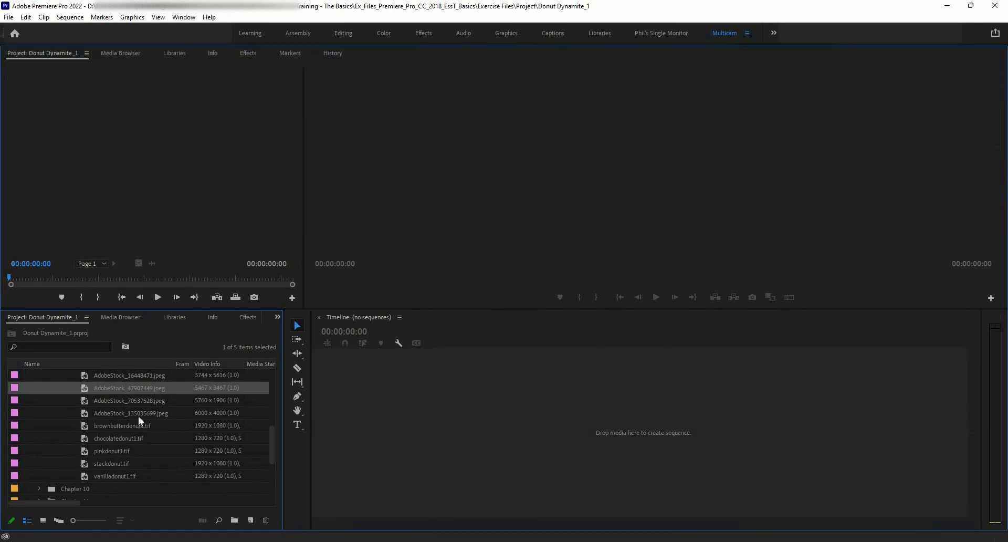
{"action": "key", "text": "grave"}
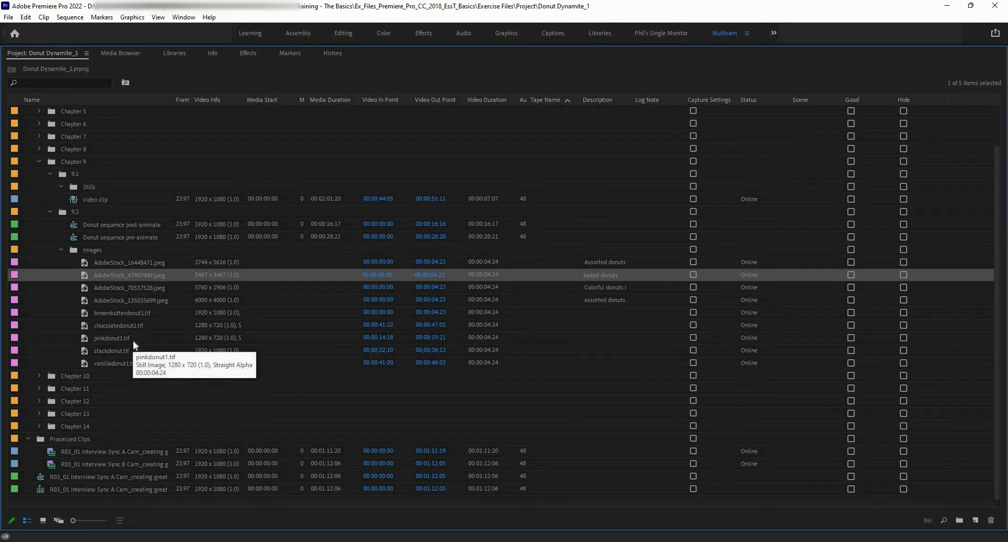
{"action": "key", "text": "grave"}
Create a sequence from the video clip in bin 9.1 and delete the clip's video and audio from the timeline
{"action": "scroll", "coordinate": [105, 455], "scroll_direction": "down", "scroll_amount": 2}
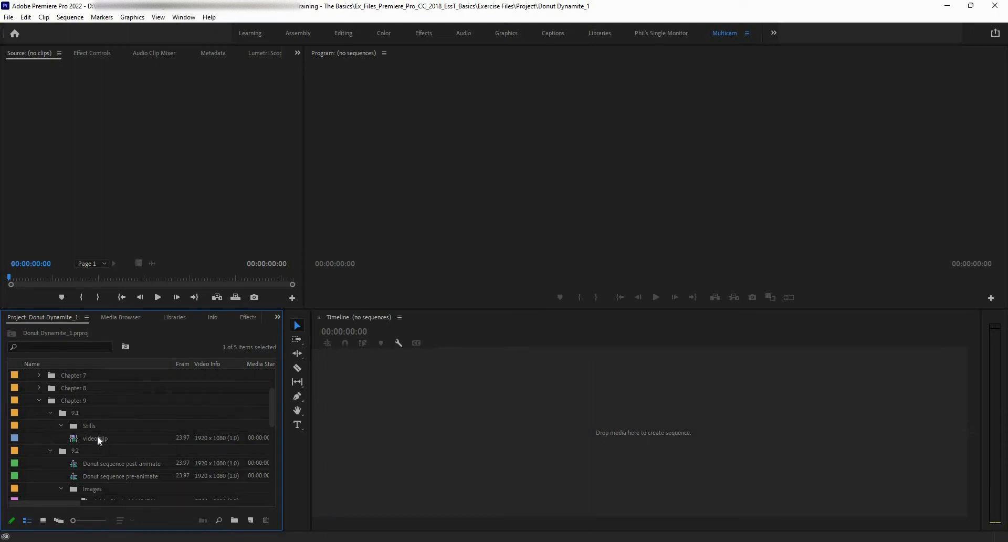
{"action": "left_click_drag", "start_coordinate": [96, 435], "coordinate": [449, 428]}
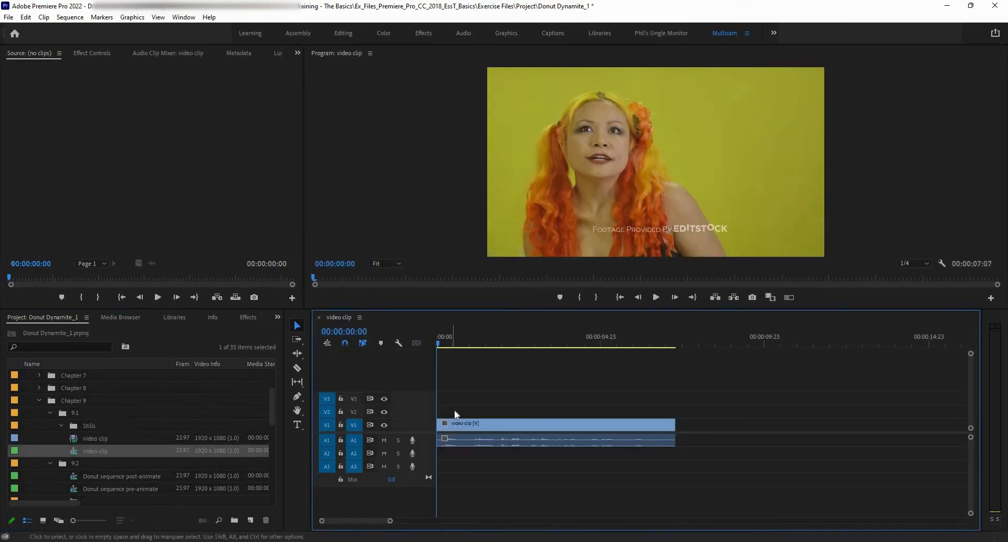
{"action": "left_click_drag", "start_coordinate": [509, 373], "coordinate": [559, 482]}
{"action": "key", "text": "Delete"}
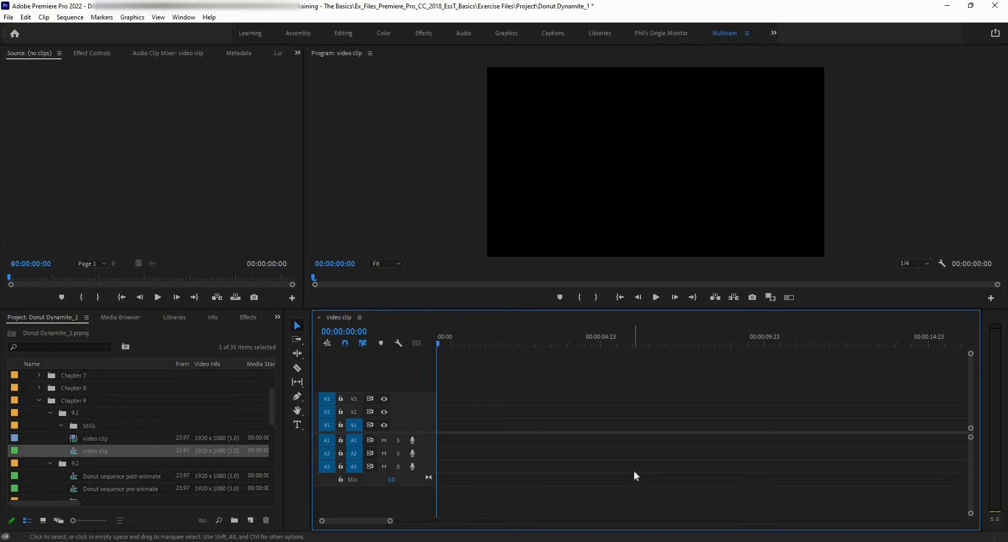
Check the frame size and timebase in the new sequence's settings
{"action": "left_click", "coordinate": [78, 17]}
{"action": "left_click", "coordinate": [95, 30]}
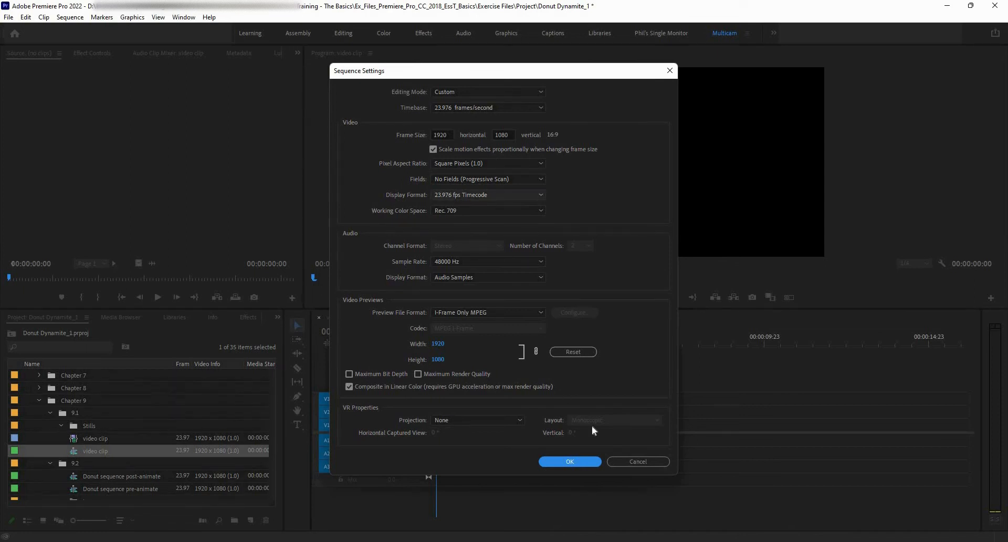
{"action": "left_click", "coordinate": [575, 462]}
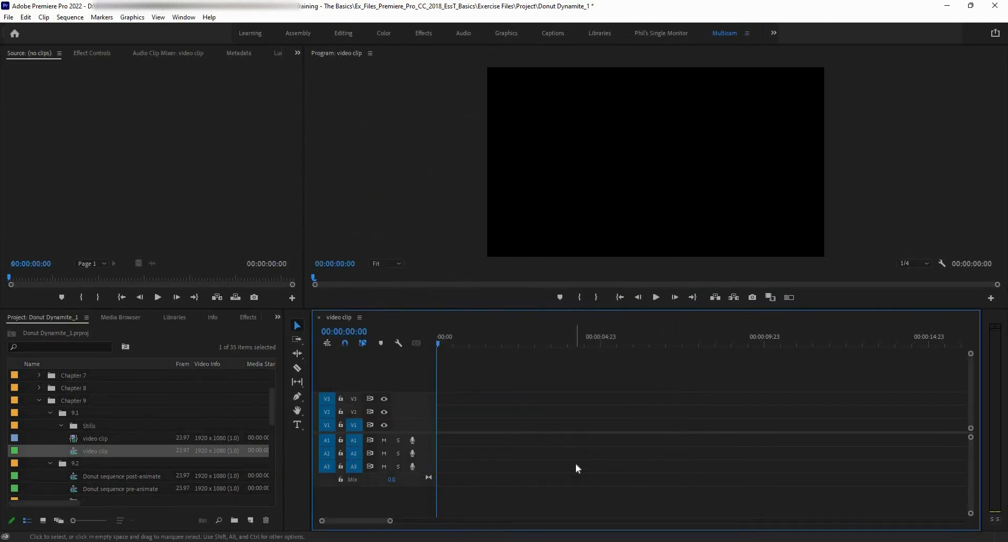
{"action": "double_click", "coordinate": [341, 317]}
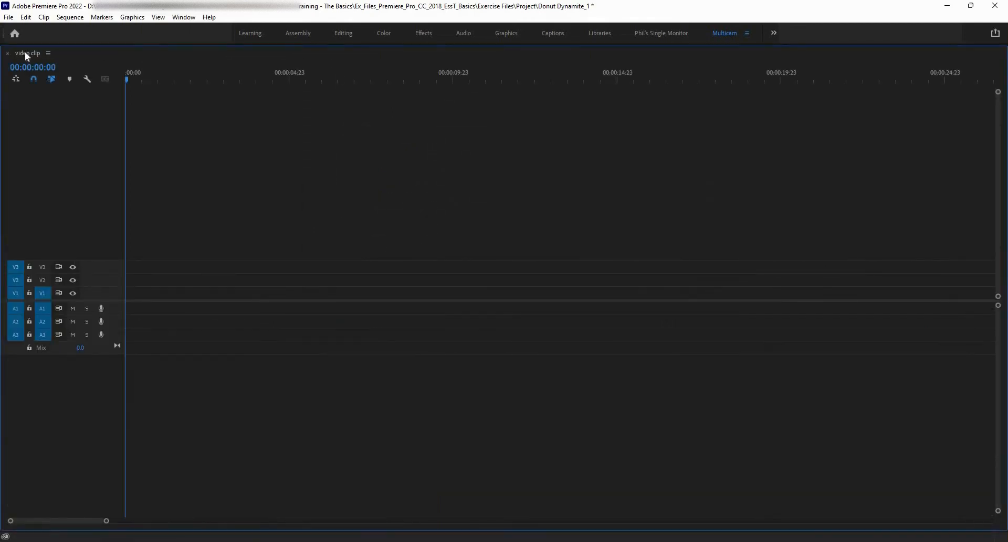
{"action": "key", "text": "grave"}
{"action": "left_click", "coordinate": [360, 318]}
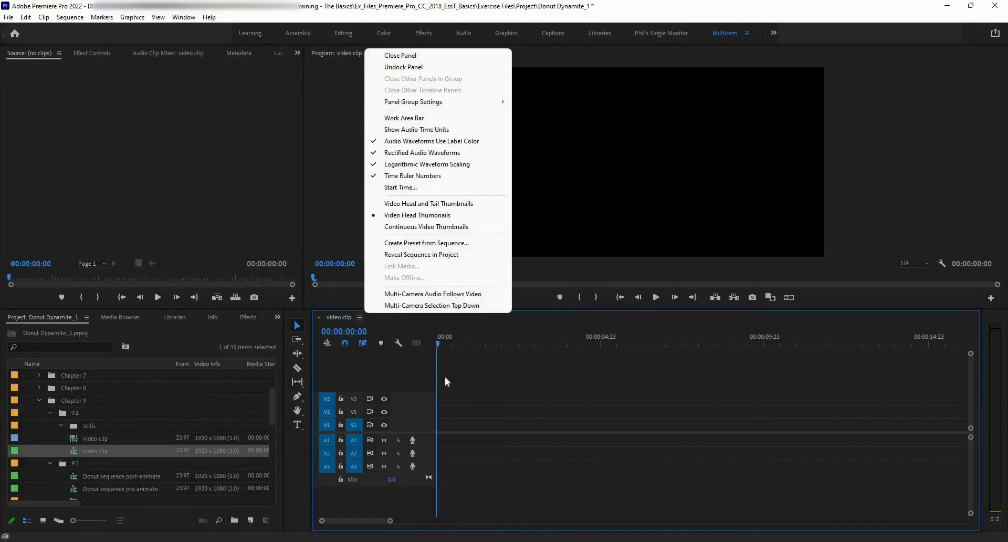
{"action": "left_click", "coordinate": [241, 450]}
Rename the new video clip sequence in the Project panel as Stills
{"action": "left_click", "coordinate": [99, 451]}
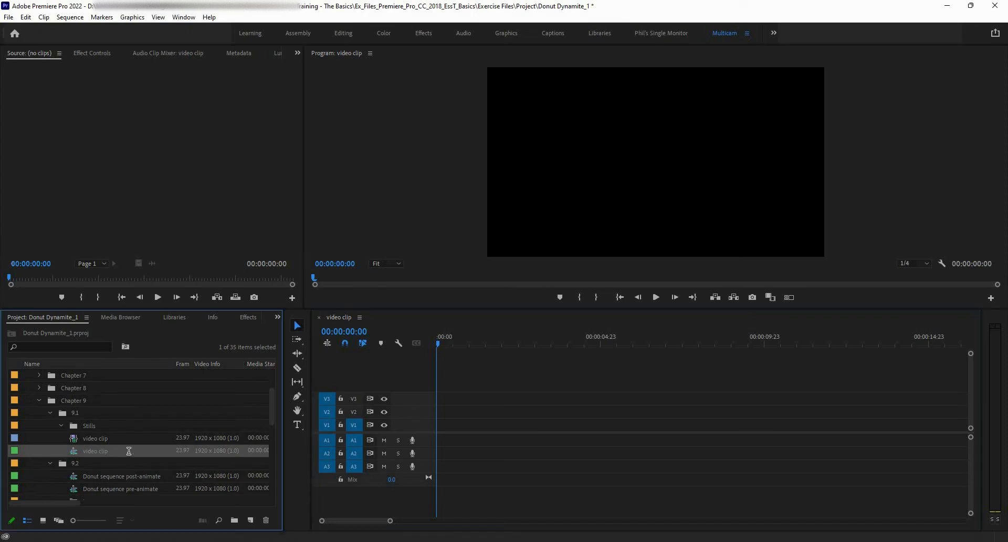
{"action": "key", "text": "ctrl+a"}
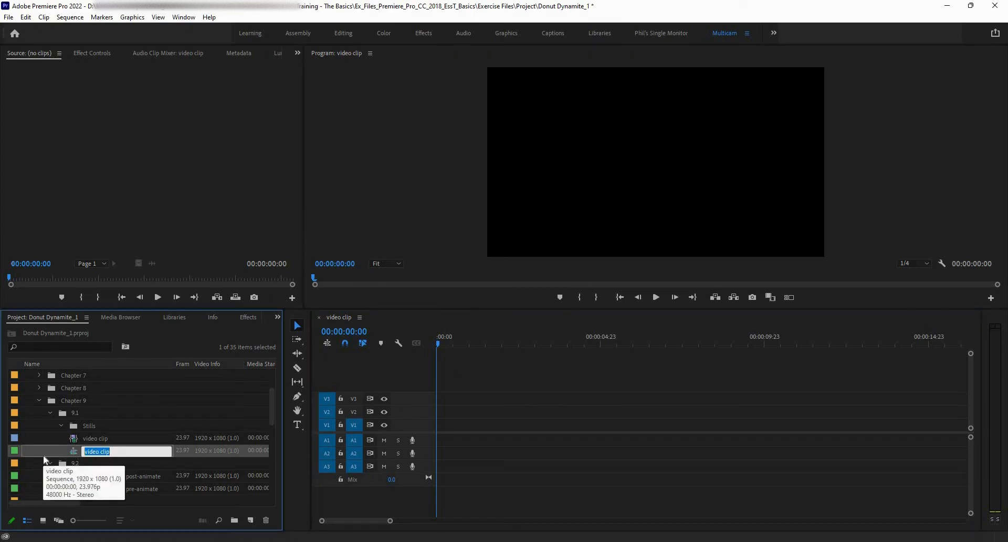
{"action": "type", "text": "S"}
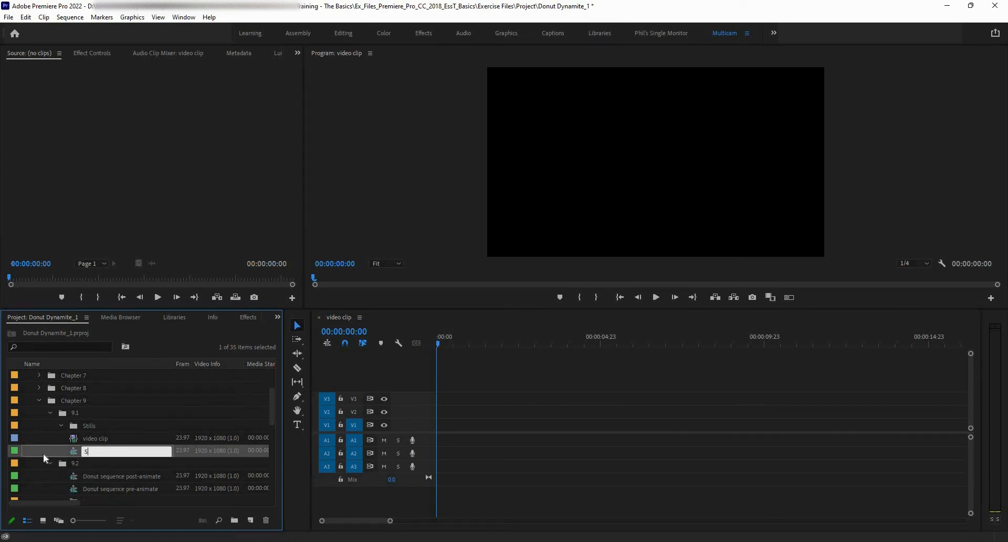
{"action": "type", "text": "tills"}
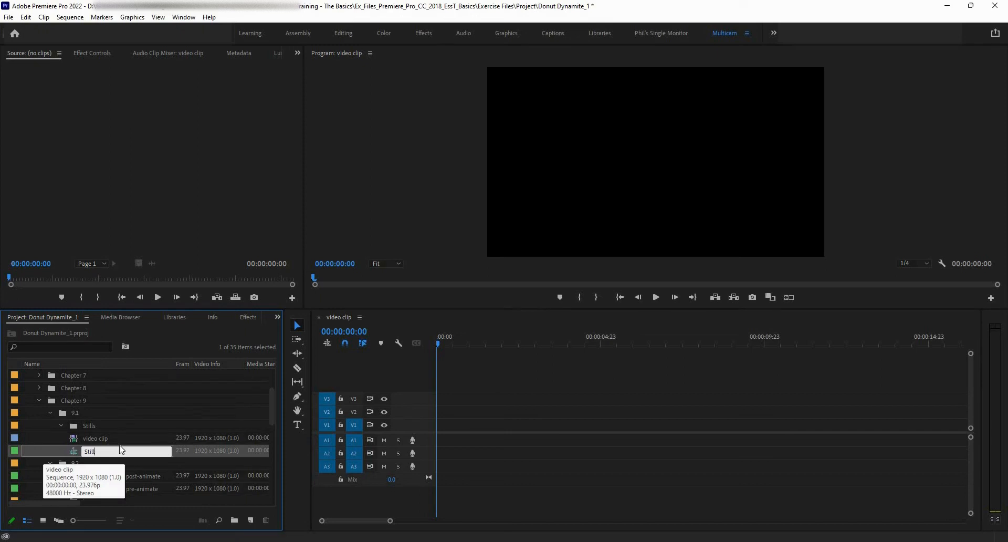
{"action": "left_click", "coordinate": [191, 454]}
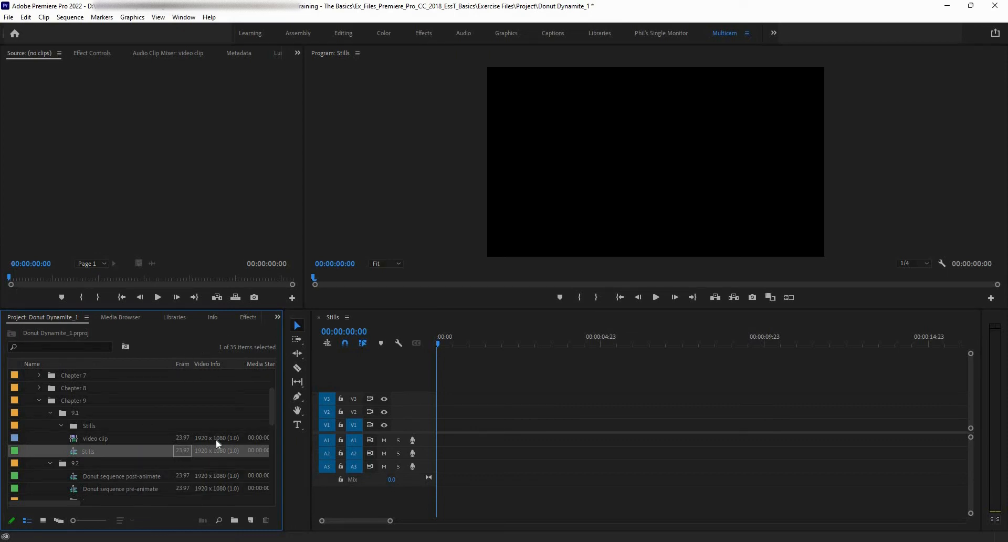
Place brownbutterdonut1.tif from the Images bin on track V1 at the start of the Stills sequence
{"action": "scroll", "coordinate": [208, 415], "scroll_direction": "down", "scroll_amount": 1}
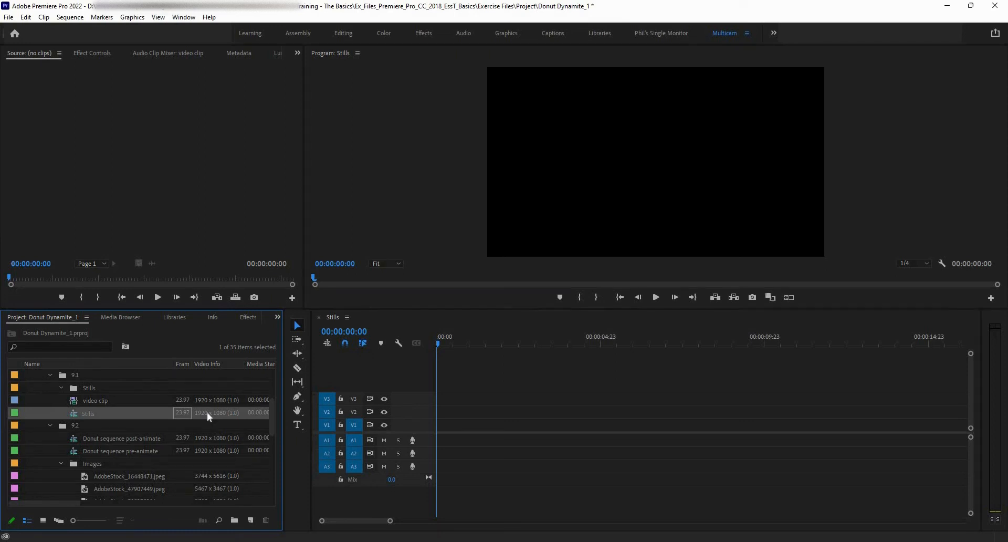
{"action": "scroll", "coordinate": [150, 455], "scroll_direction": "down", "scroll_amount": 2}
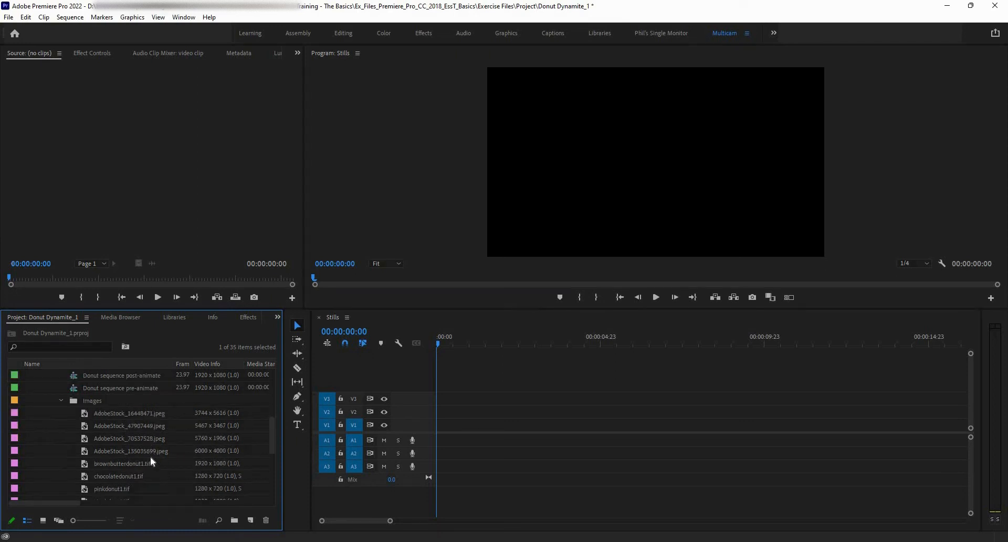
{"action": "scroll", "coordinate": [150, 456], "scroll_direction": "down", "scroll_amount": 1}
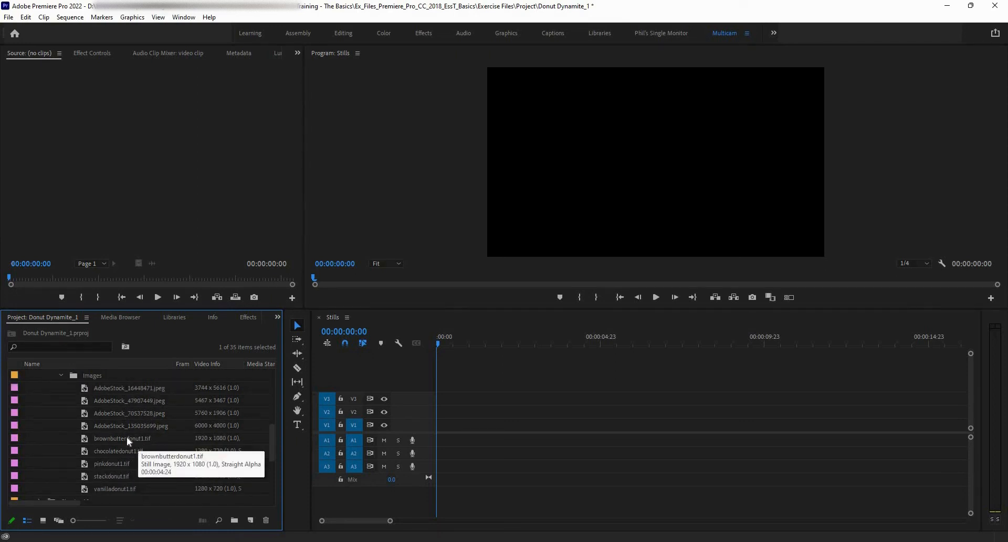
{"action": "left_click_drag", "start_coordinate": [147, 439], "coordinate": [440, 428]}
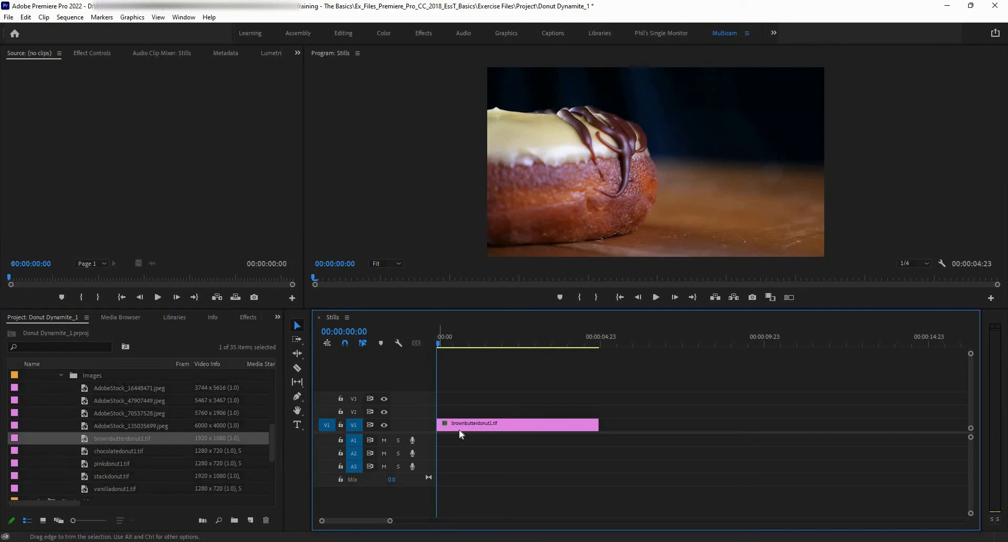
Select the donut image in the Program monitor and look at its Motion and Scale properties in Effect Controls
{"action": "left_click", "coordinate": [605, 100]}
{"action": "left_click", "coordinate": [592, 129]}
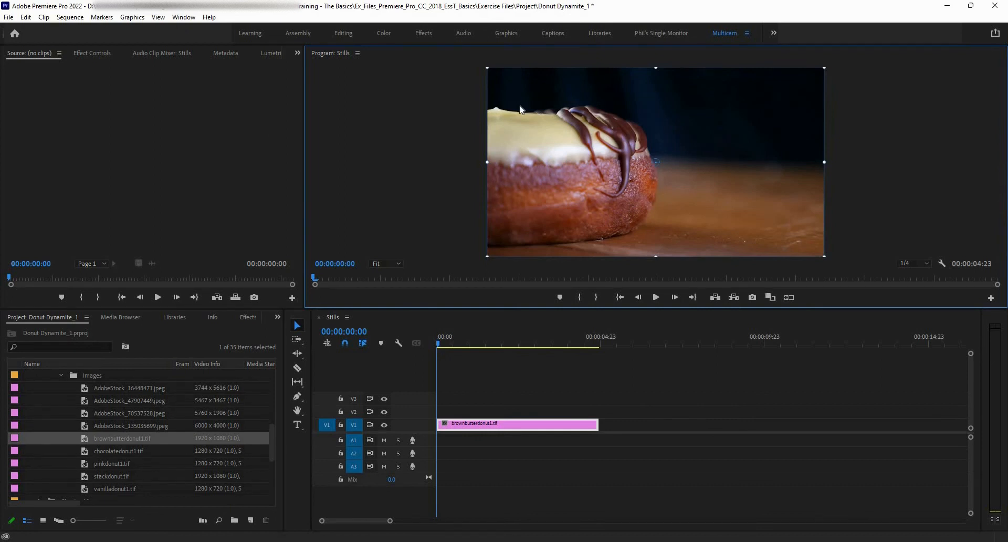
{"action": "left_click", "coordinate": [100, 56]}
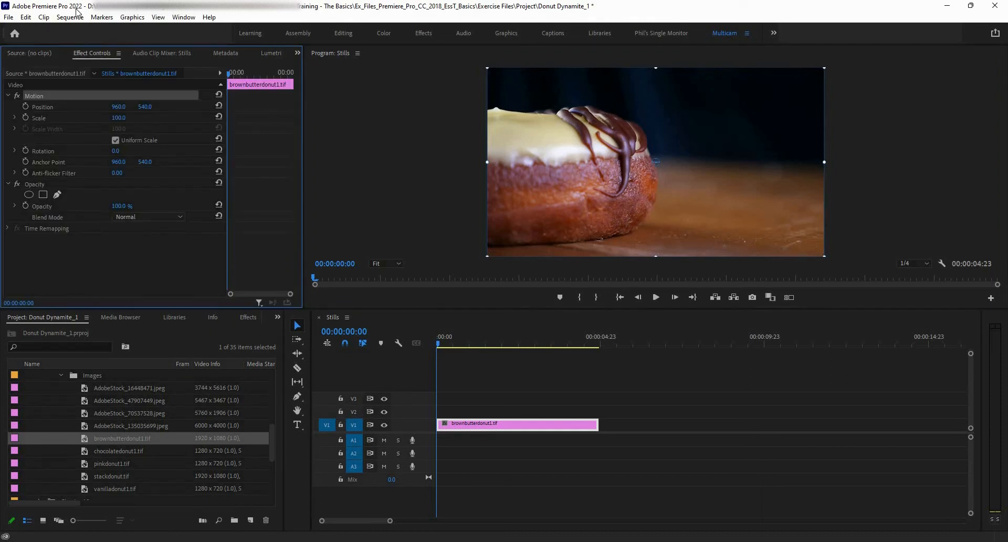
{"action": "left_click", "coordinate": [182, 19]}
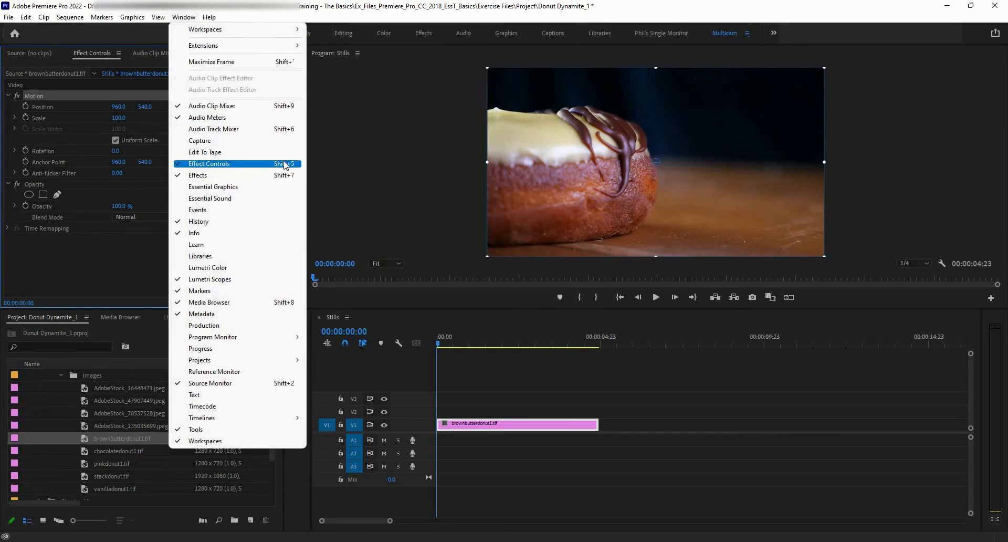
{"action": "left_click", "coordinate": [190, 19]}
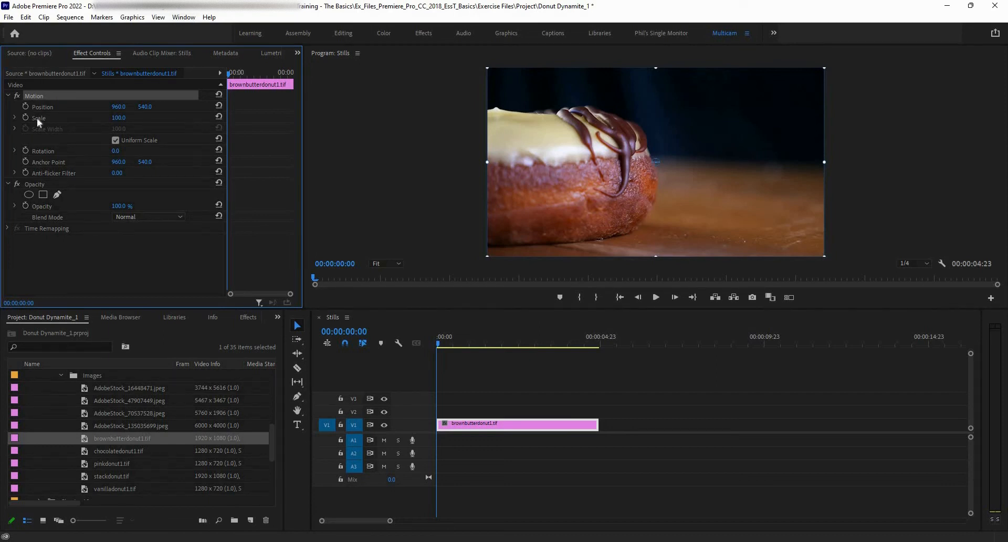
{"action": "left_click", "coordinate": [119, 118]}
{"action": "left_click", "coordinate": [149, 124]}
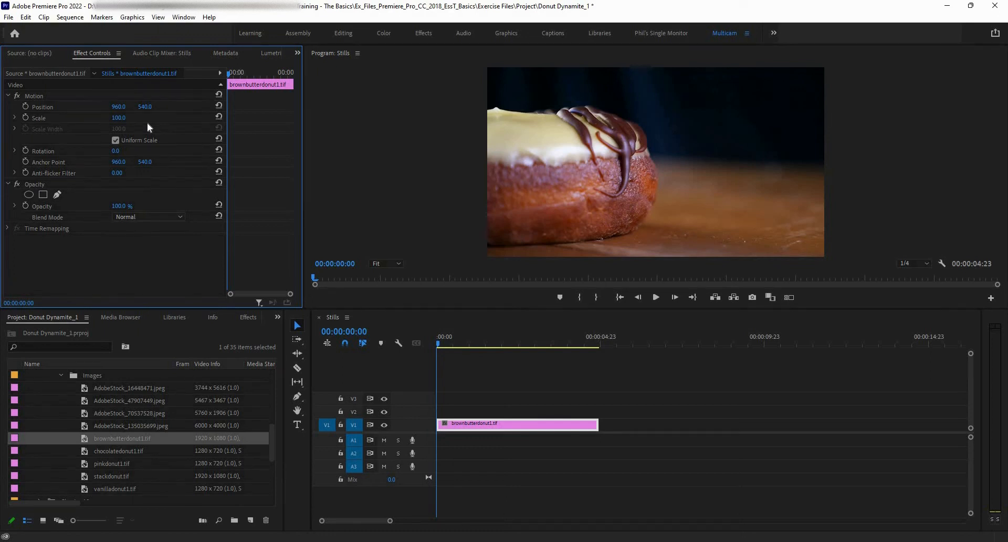
Enlarge the donut image in the Program monitor to a scale of about 120.7 and reposition it to about 968, 528
{"action": "double_click", "coordinate": [569, 127]}
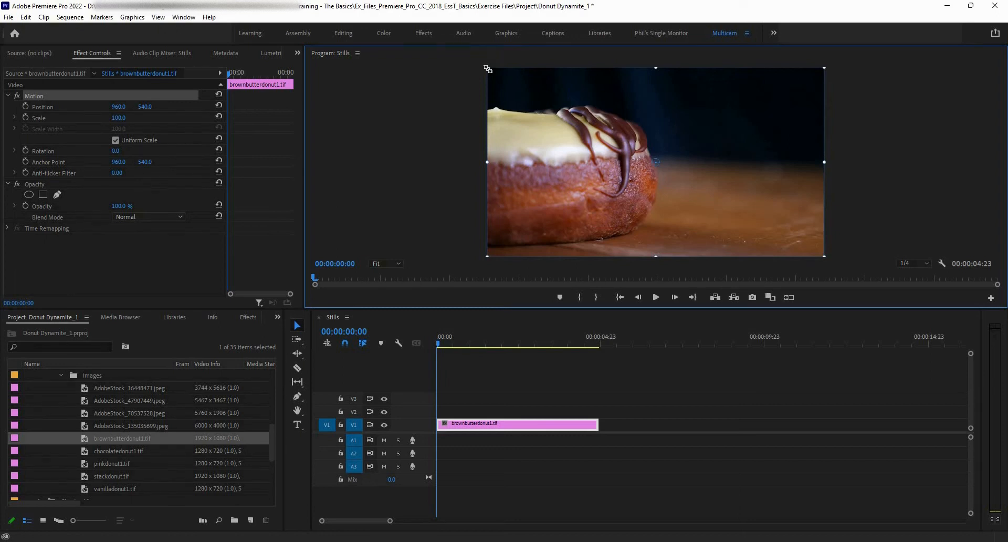
{"action": "left_click", "coordinate": [390, 265]}
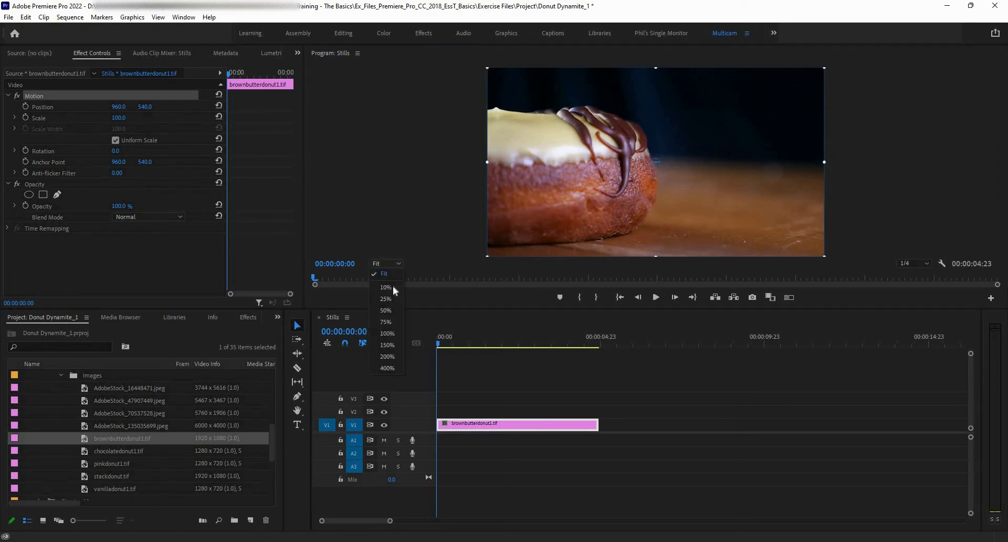
{"action": "left_click", "coordinate": [393, 287]}
{"action": "left_click", "coordinate": [387, 263]}
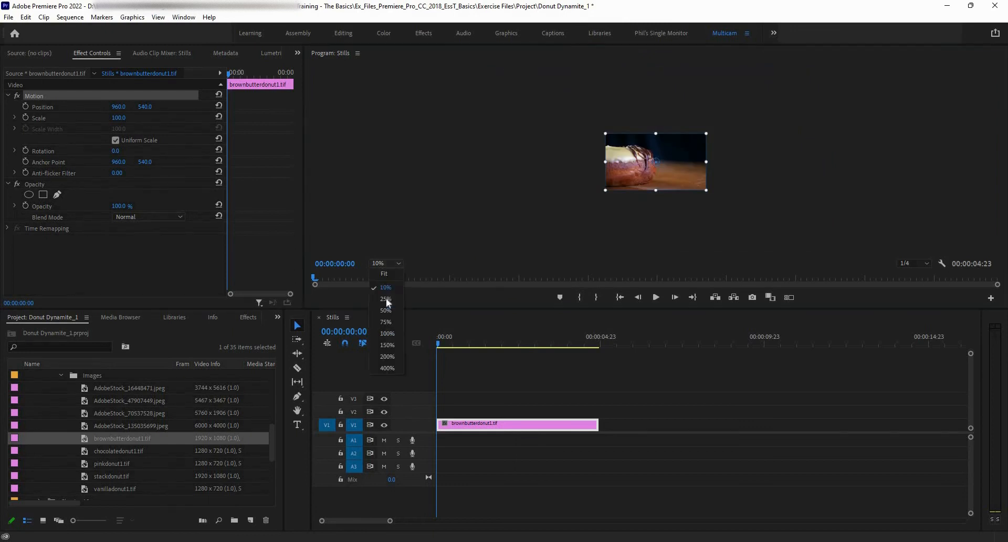
{"action": "left_click", "coordinate": [386, 298]}
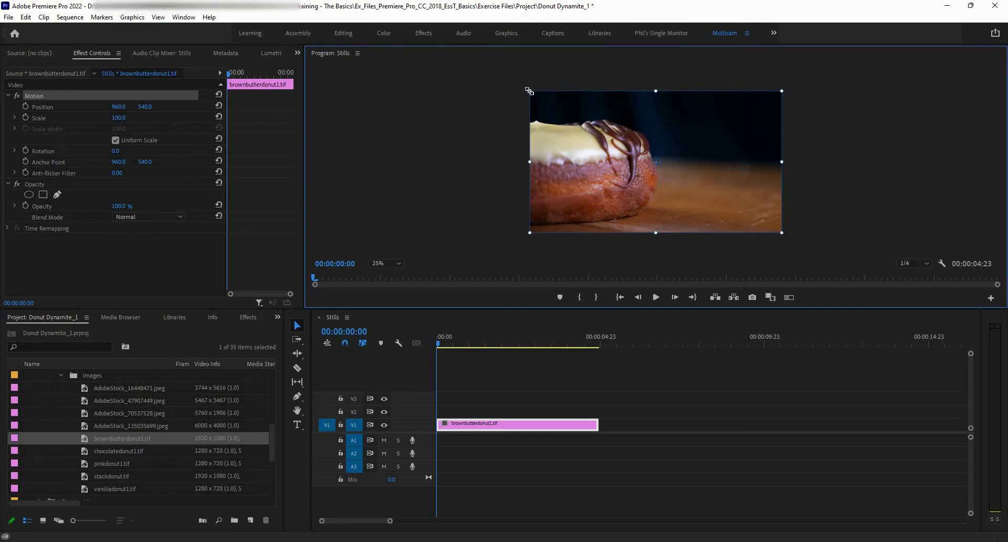
{"action": "left_click_drag", "start_coordinate": [528, 91], "coordinate": [504, 77]}
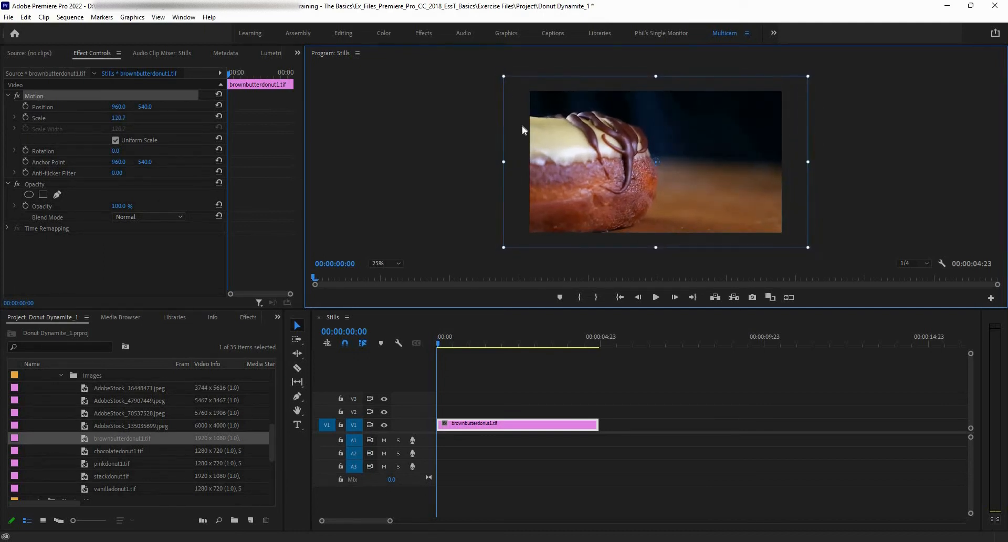
{"action": "left_click_drag", "start_coordinate": [578, 150], "coordinate": [553, 165]}
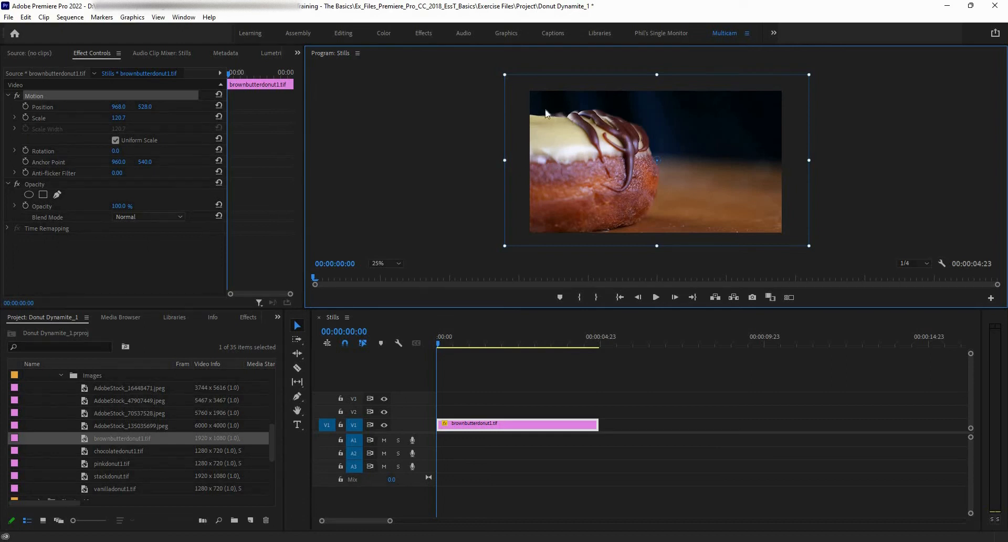
Reduce the donut image to a scale of about 108.1, and reset its scale to 100 and position to 960, 540
{"action": "left_click_drag", "start_coordinate": [513, 83], "coordinate": [514, 85]}
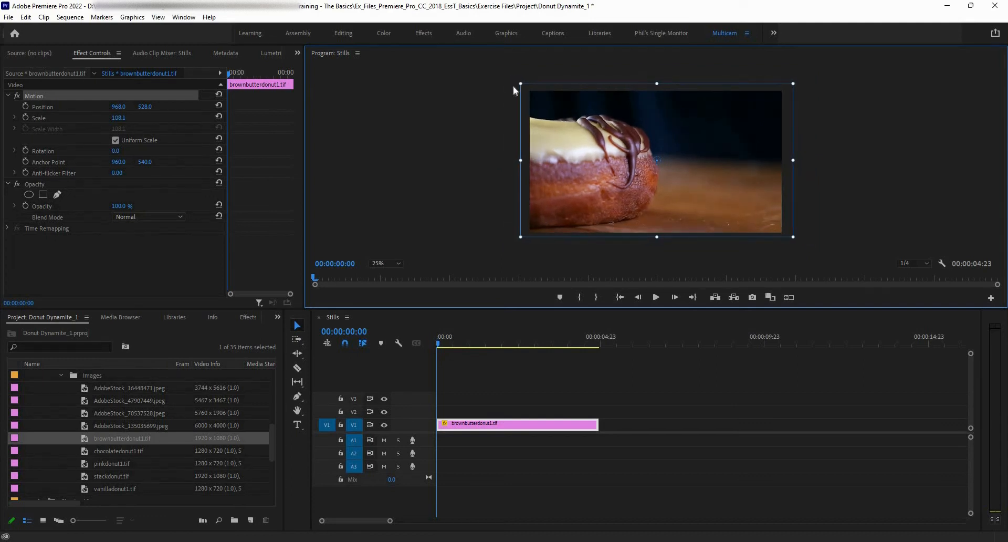
{"action": "left_click", "coordinate": [218, 116]}
{"action": "left_click", "coordinate": [218, 105]}
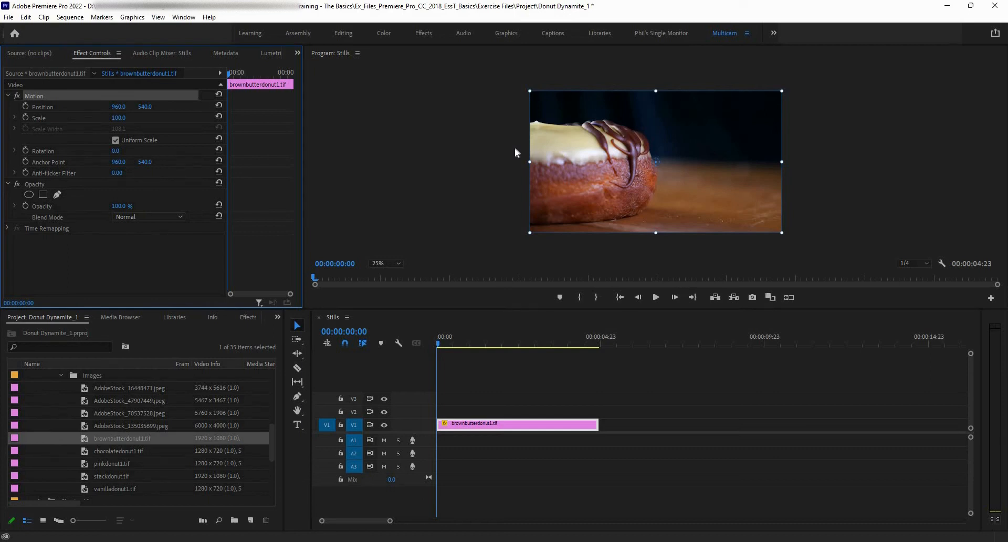
Place AdobeStock_135035699.jpeg directly after brownbutterdonut1.tif on track V1 and show its frame at 00:00:05:14
{"action": "left_click", "coordinate": [87, 426]}
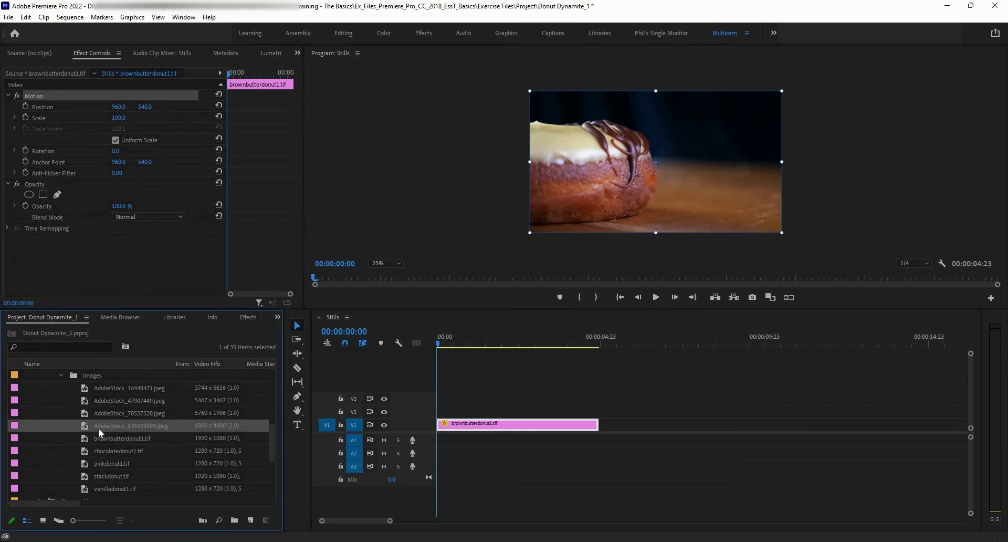
{"action": "left_click_drag", "start_coordinate": [99, 429], "coordinate": [607, 426]}
{"action": "left_click", "coordinate": [617, 344]}
{"action": "left_click", "coordinate": [620, 345]}
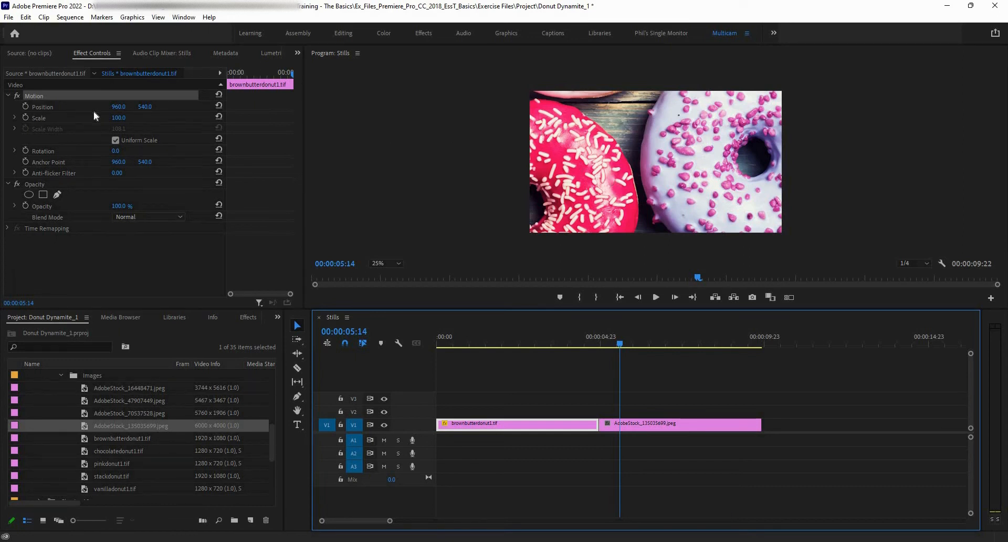
{"action": "left_click", "coordinate": [120, 119]}
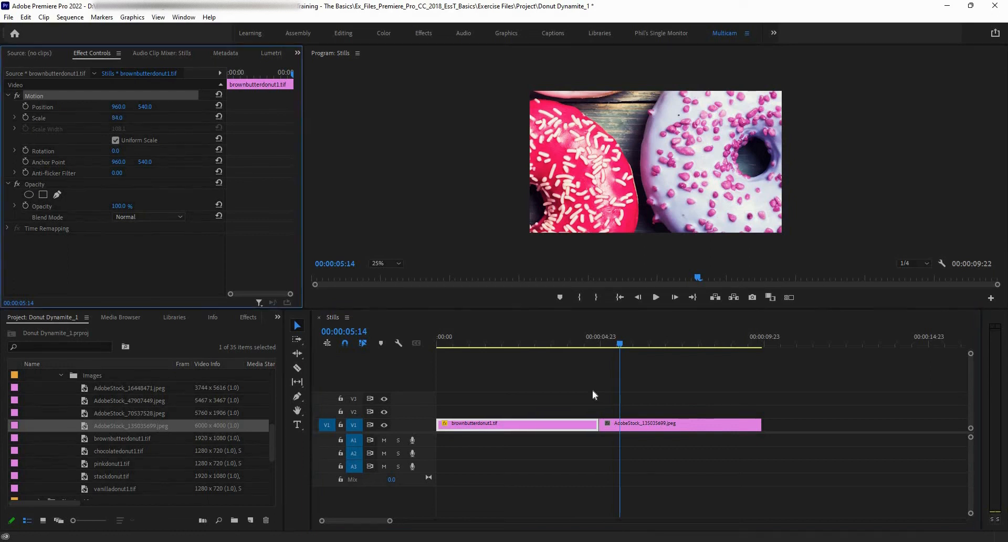
{"action": "left_click", "coordinate": [623, 422]}
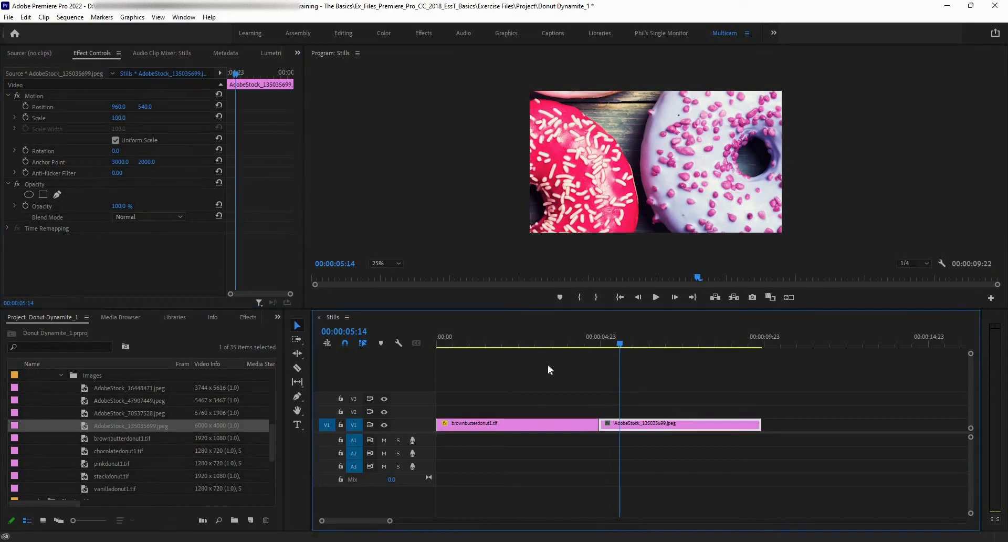
{"action": "left_click", "coordinate": [546, 346]}
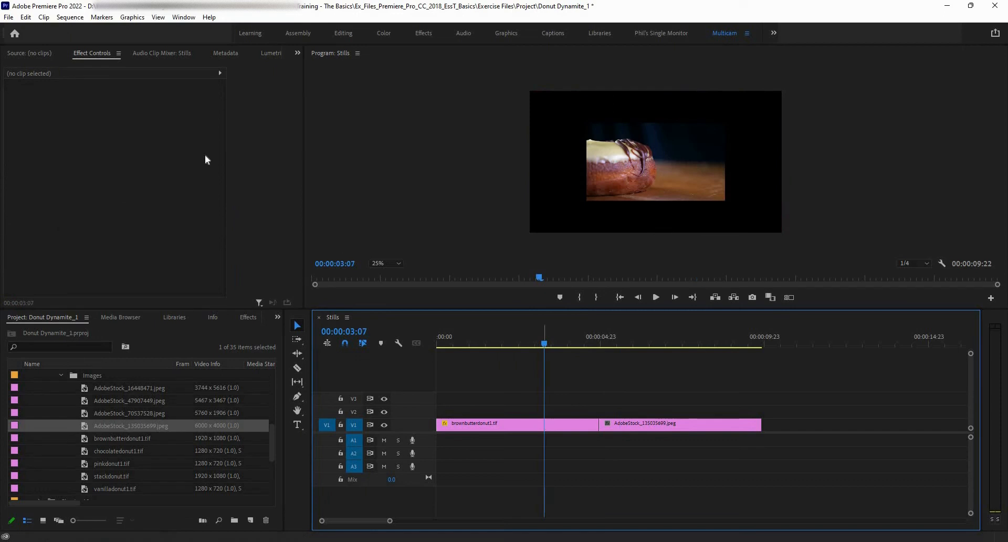
{"action": "key", "text": "d"}
{"action": "left_click", "coordinate": [219, 117]}
Set the scale of the AdobeStock_135035699.jpeg clip to 10, with the playhead at 00:00:05:17
{"action": "left_click_drag", "start_coordinate": [546, 344], "coordinate": [623, 361]}
{"action": "key", "text": "d"}
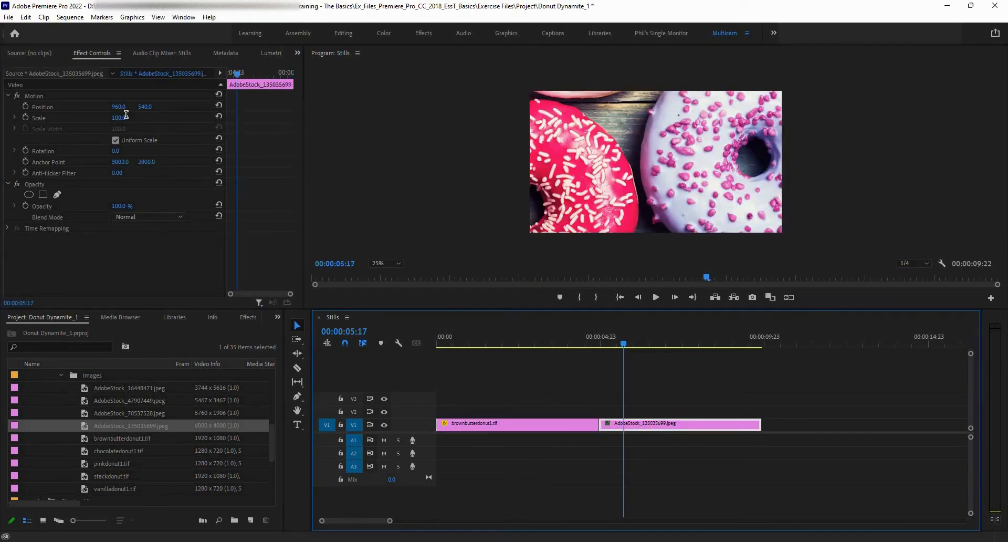
{"action": "left_click", "coordinate": [126, 117]}
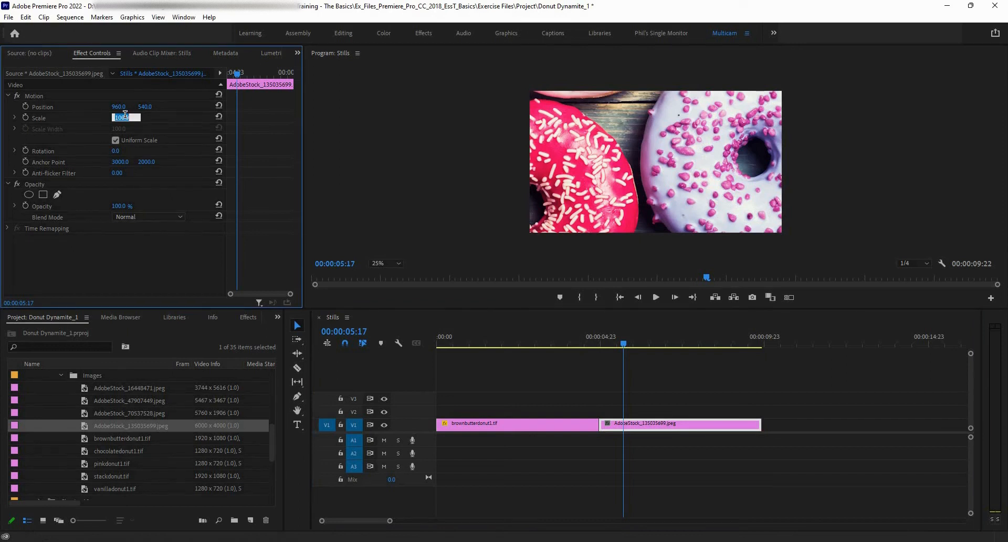
{"action": "type", "text": "10"}
{"action": "key", "text": "Return"}
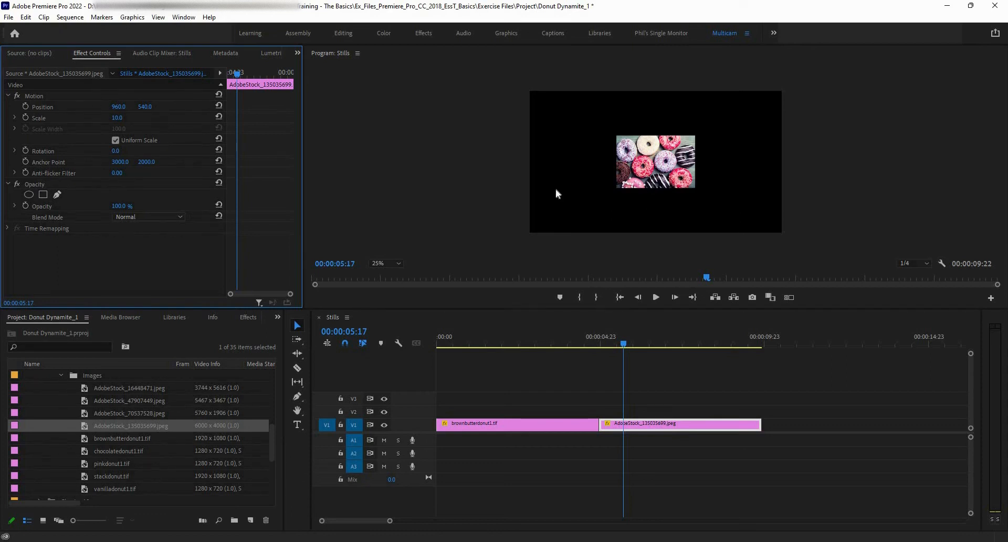
Enlarge the AdobeStock_135035699.jpeg image directly in the Program monitor to a scale of about 32.4
{"action": "left_click", "coordinate": [617, 141]}
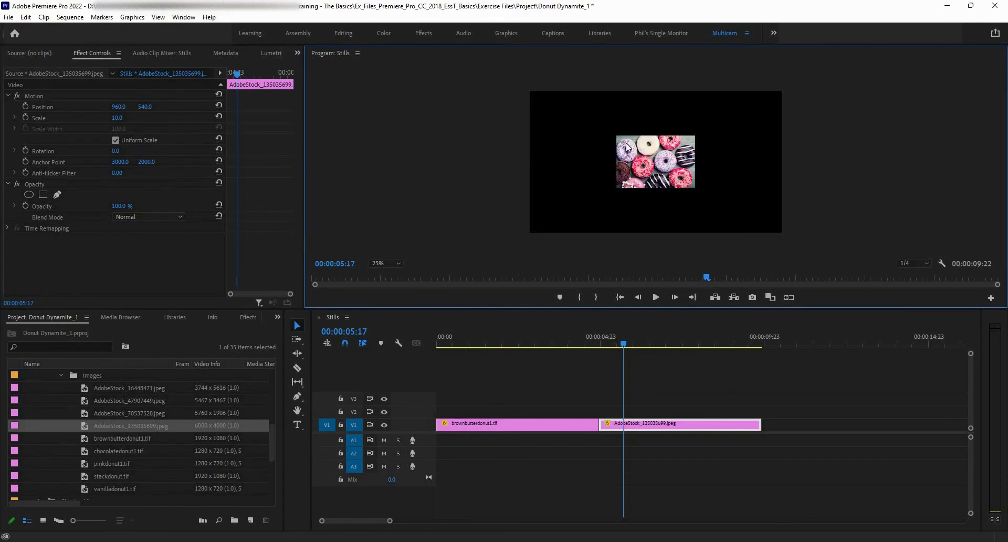
{"action": "left_click", "coordinate": [619, 140]}
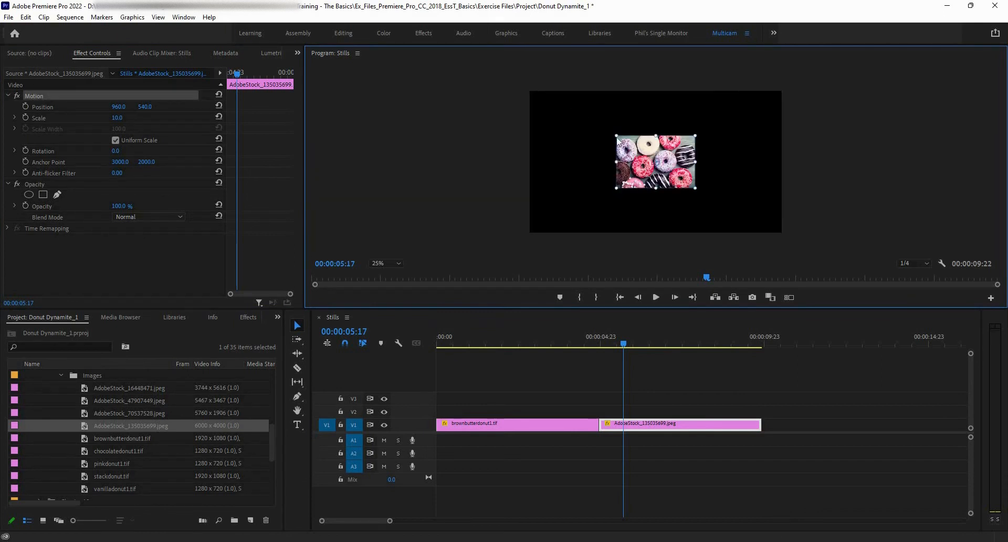
{"action": "left_click_drag", "start_coordinate": [616, 134], "coordinate": [528, 77]}
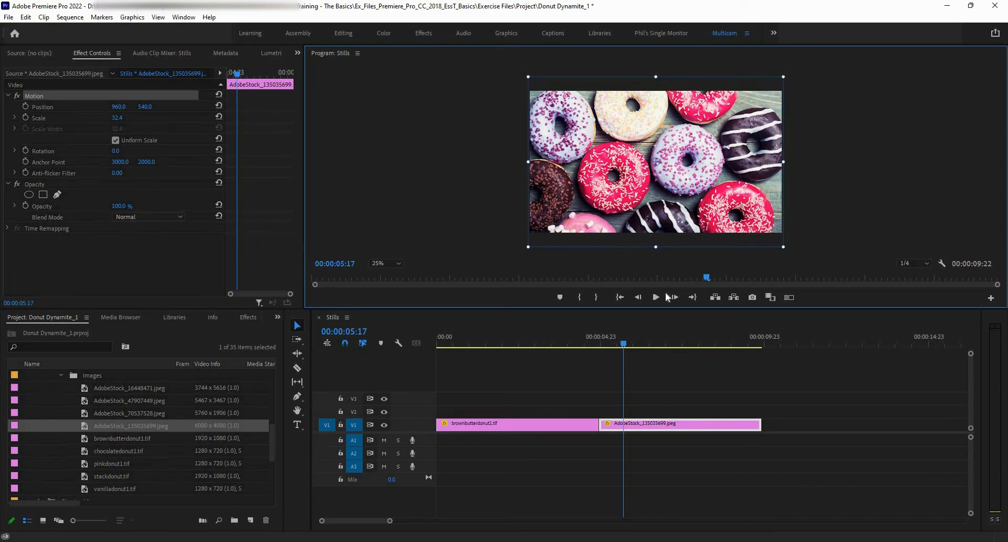
Fit the AdobeStock_135035699.jpeg clip to the sequence frame size at a scale of 27
{"action": "left_click", "coordinate": [704, 433]}
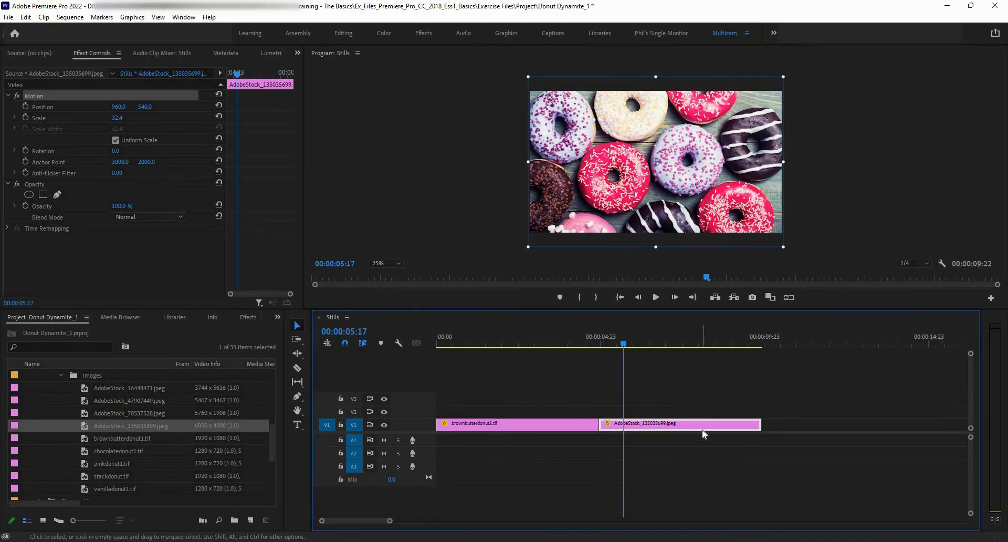
{"action": "right_click", "coordinate": [703, 431]}
{"action": "left_click", "coordinate": [724, 427]}
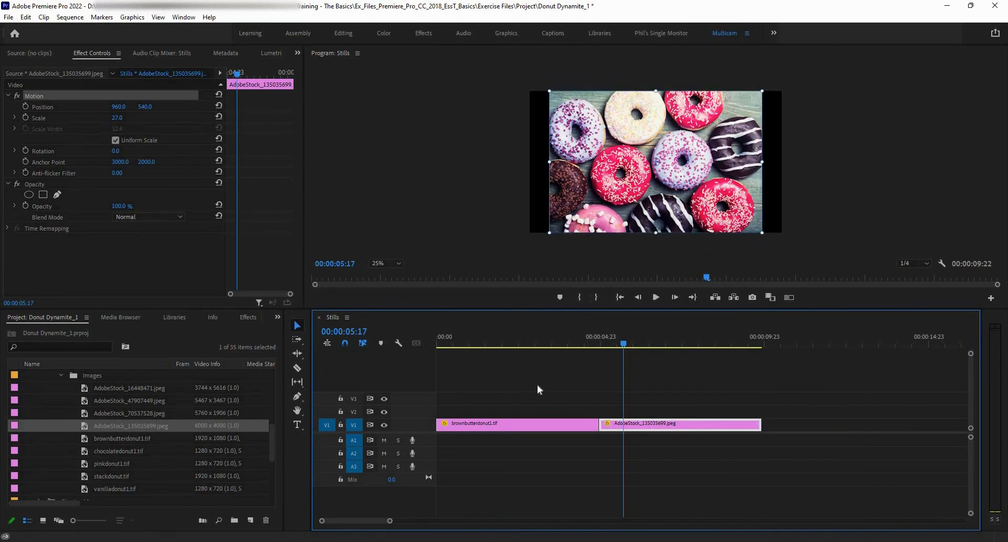
Set the scale of the AdobeStock_135035699.jpeg clip to 33 so it fills the frame width
{"action": "left_click", "coordinate": [638, 412]}
{"action": "left_click", "coordinate": [639, 425]}
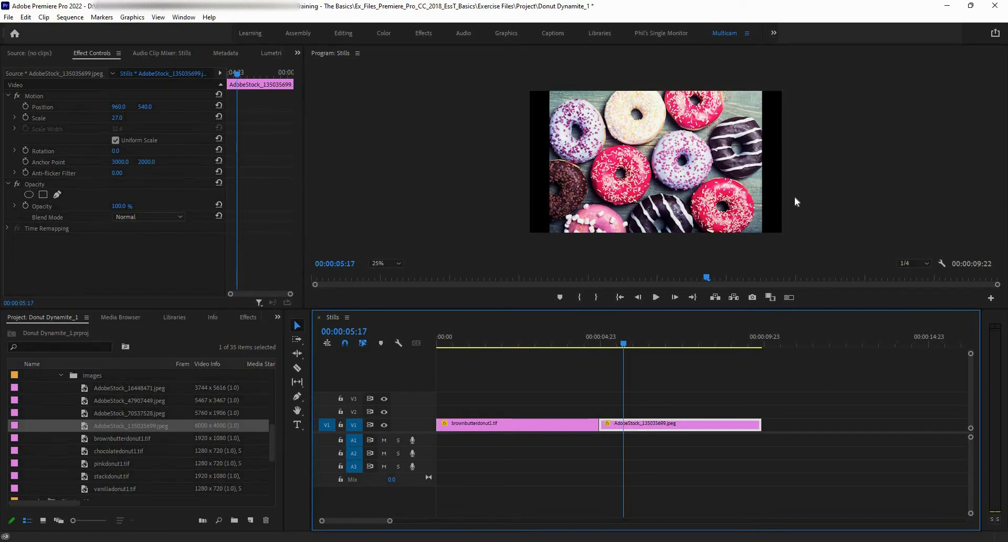
{"action": "left_click", "coordinate": [120, 126]}
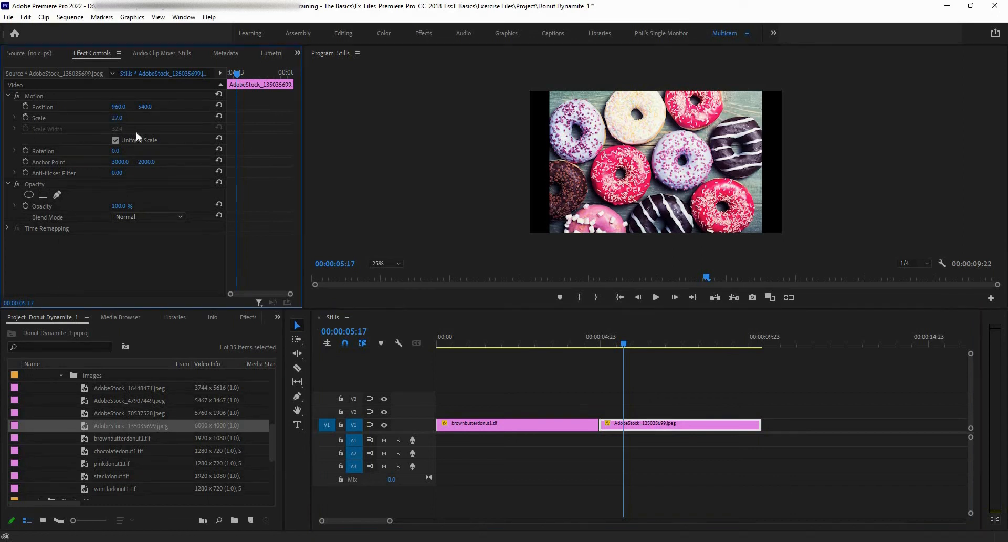
{"action": "left_click_drag", "start_coordinate": [117, 118], "coordinate": [126, 119]}
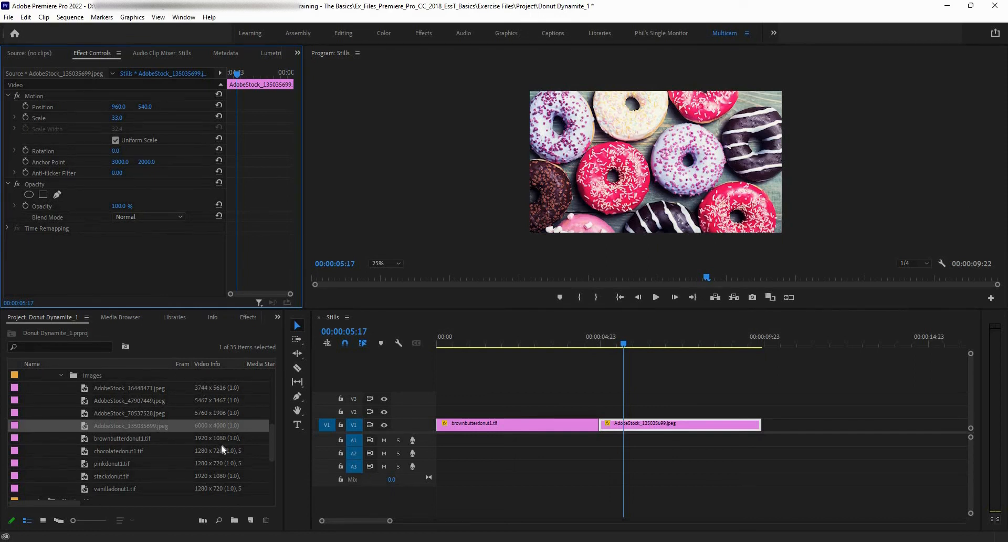
Open Donut sequence post-animate from the 9.2 bin, scrub through its images and examine the Motion properties of pinkdonut1.tif
{"action": "scroll", "coordinate": [222, 451], "scroll_direction": "down", "scroll_amount": 1}
{"action": "scroll", "coordinate": [222, 452], "scroll_direction": "down", "scroll_amount": 1}
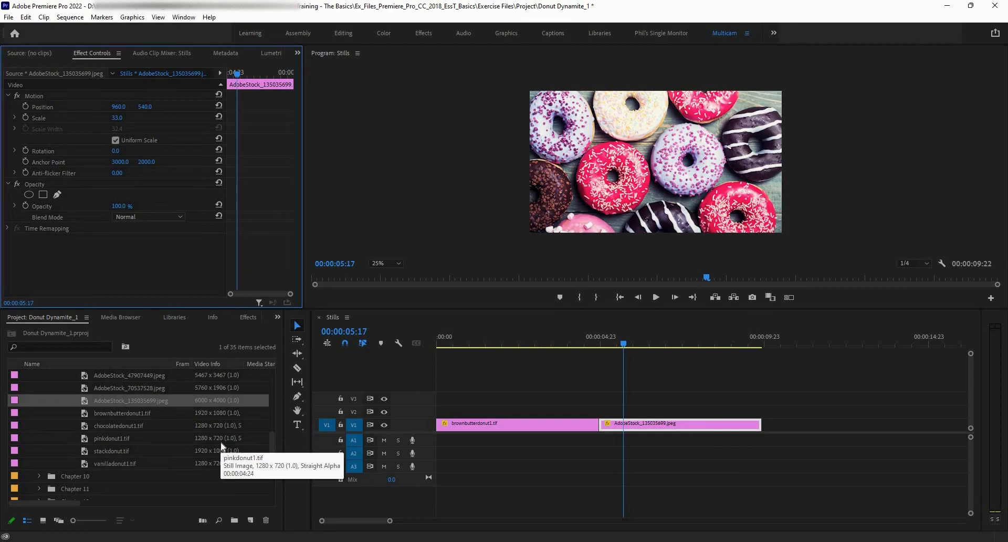
{"action": "scroll", "coordinate": [169, 434], "scroll_direction": "up", "scroll_amount": 3}
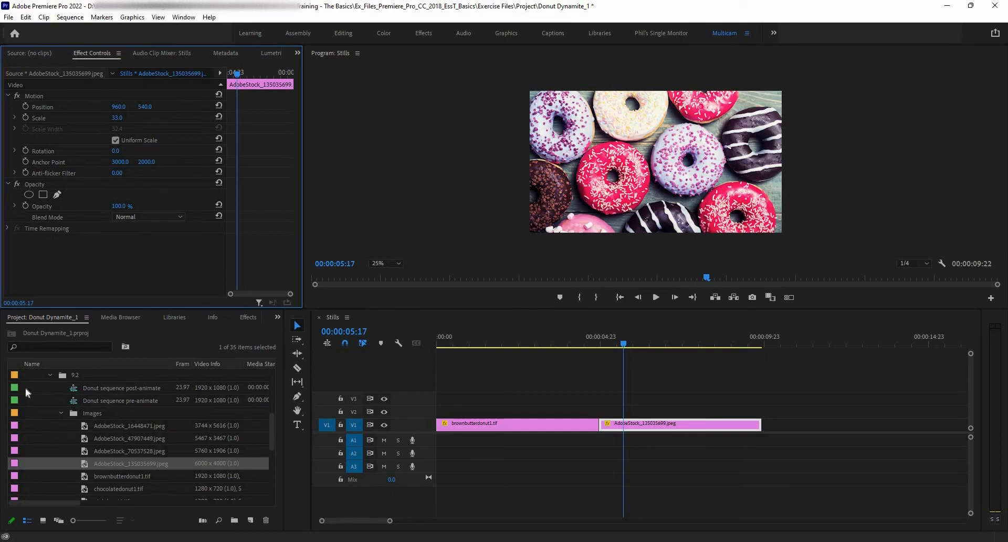
{"action": "double_click", "coordinate": [73, 390]}
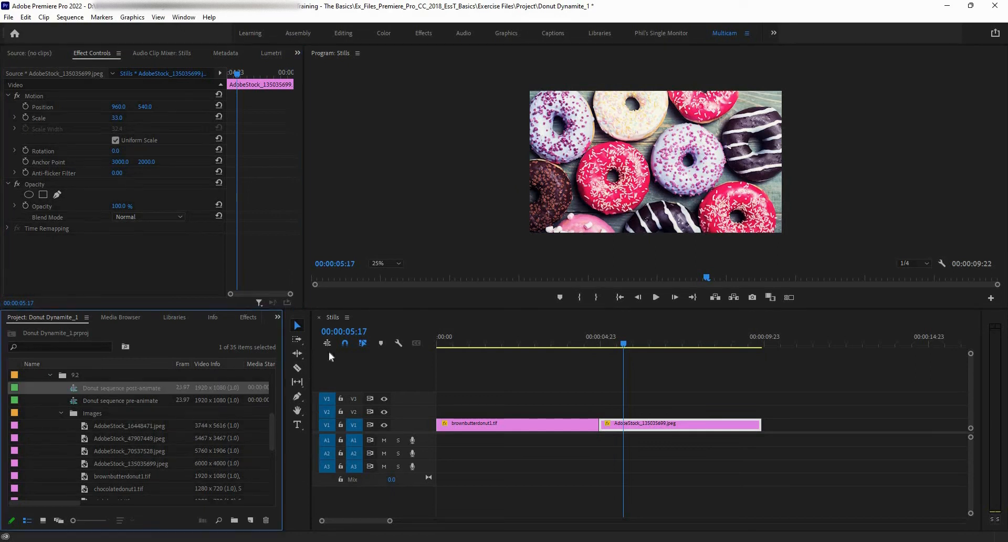
{"action": "left_click", "coordinate": [466, 347]}
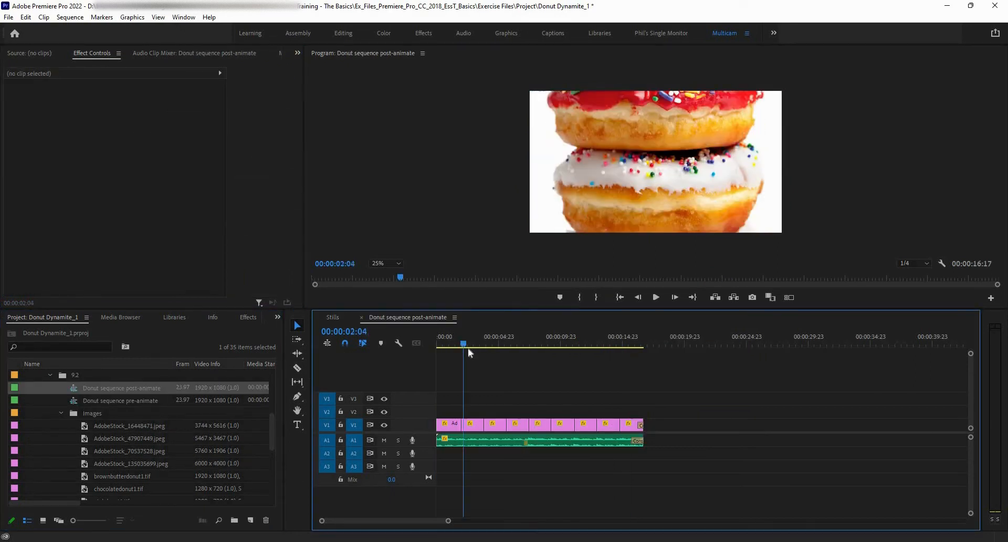
{"action": "left_click_drag", "start_coordinate": [495, 353], "coordinate": [596, 366]}
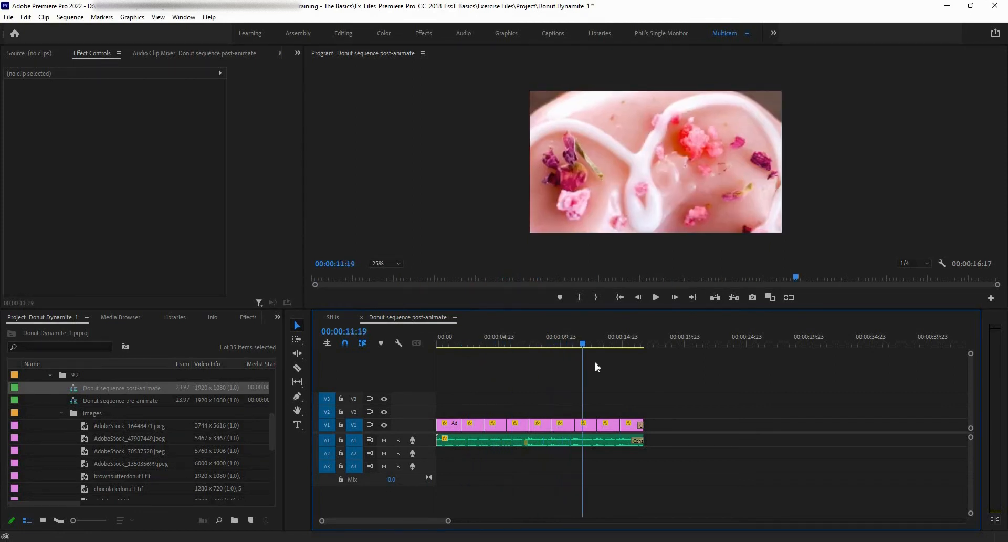
{"action": "left_click", "coordinate": [587, 425]}
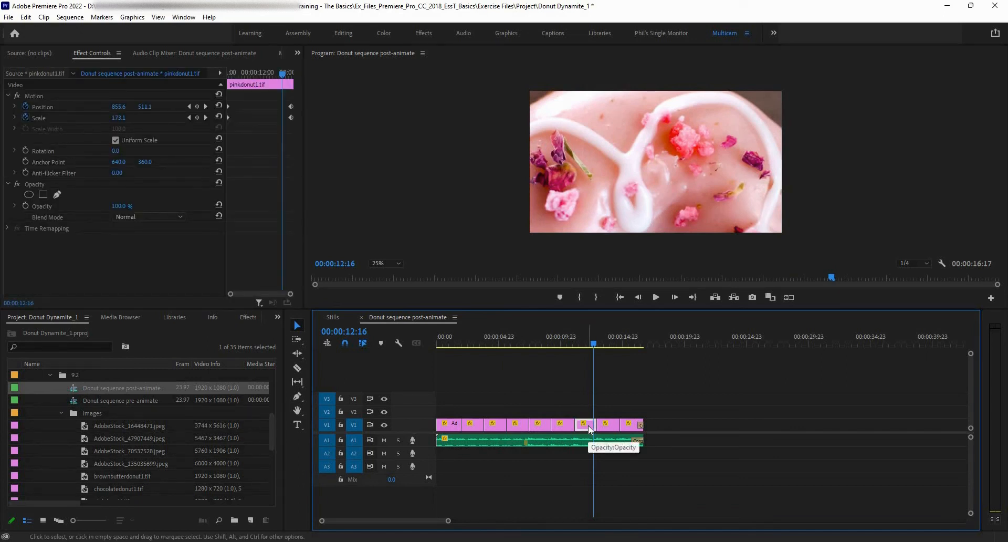
{"action": "scroll", "coordinate": [588, 425], "scroll_direction": "up", "scroll_amount": 5}
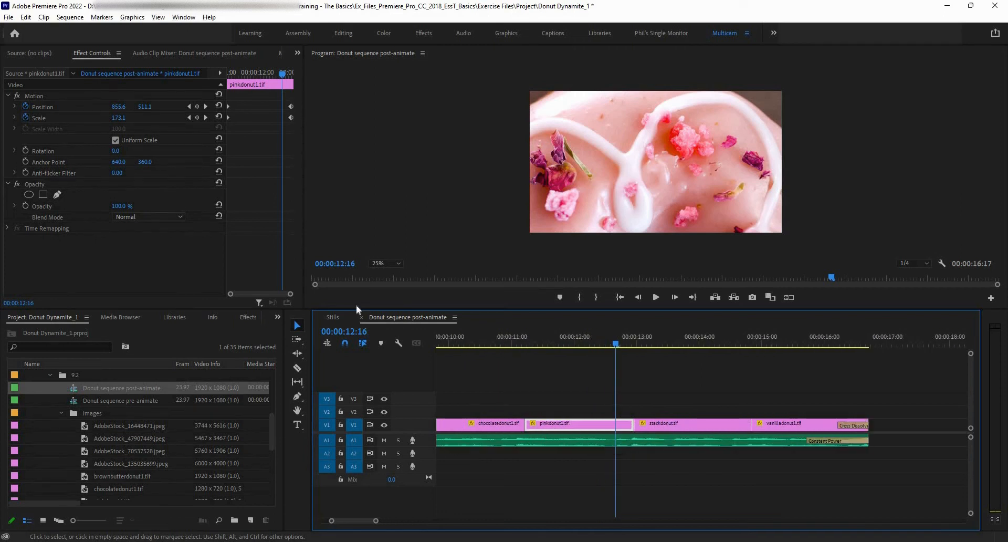
Return to the Stills sequence, place pinkdonut1.tif after the second clip on track V1 and show its frame at 00:00:10:18
{"action": "left_click", "coordinate": [333, 317]}
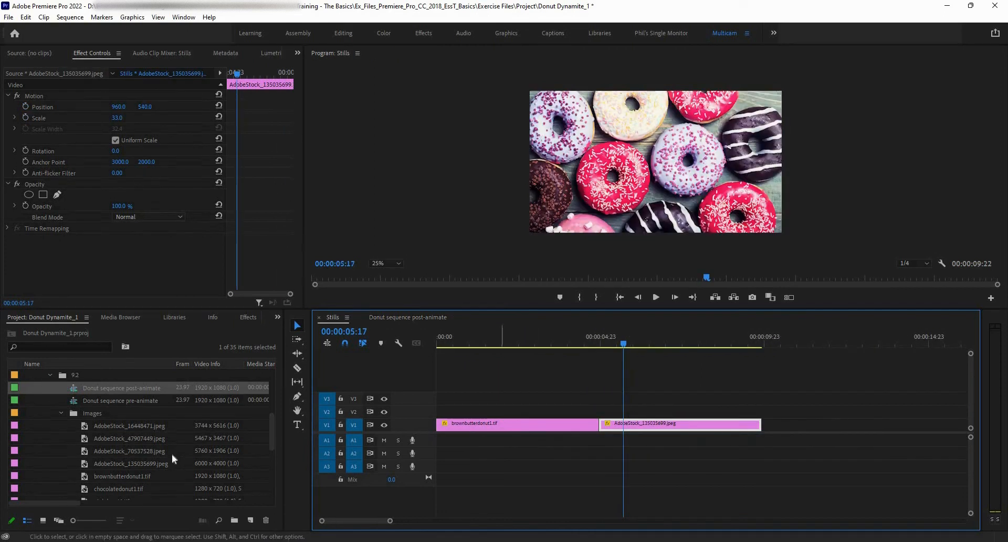
{"action": "scroll", "coordinate": [124, 453], "scroll_direction": "down", "scroll_amount": 2}
{"action": "left_click_drag", "start_coordinate": [117, 450], "coordinate": [770, 436]}
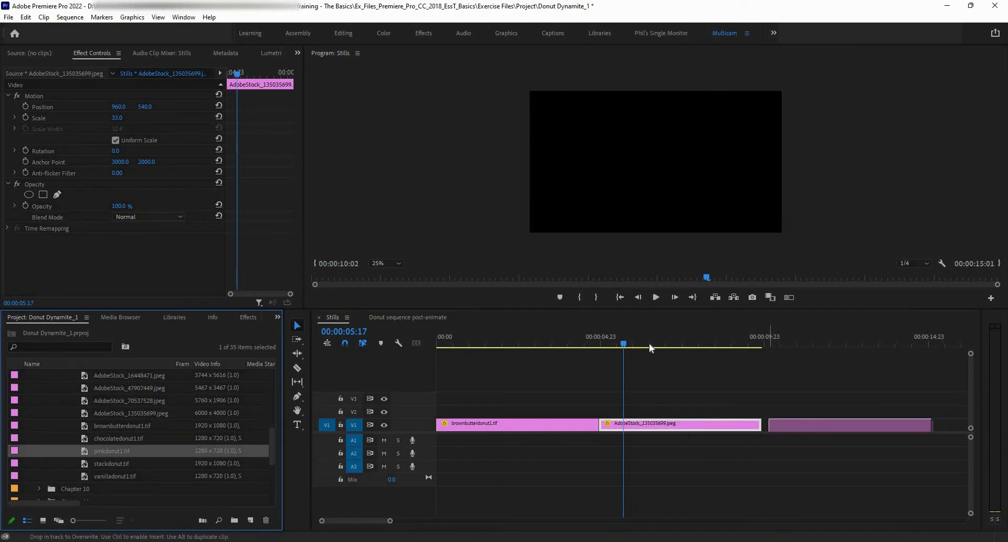
{"action": "left_click", "coordinate": [791, 364]}
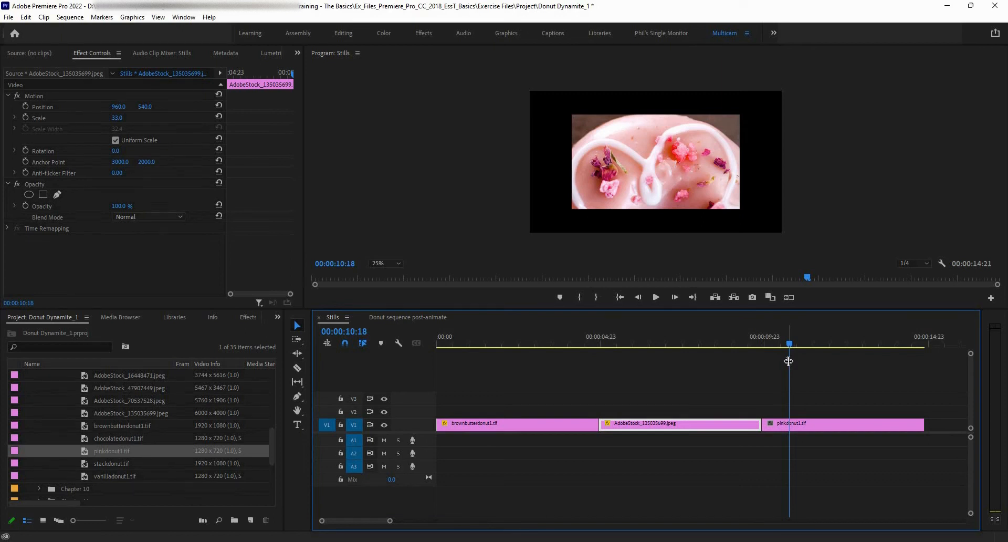
Fit the pinkdonut1.tif clip to the sequence frame size at a scale of 150, and delete it from track V1
{"action": "left_click", "coordinate": [848, 425]}
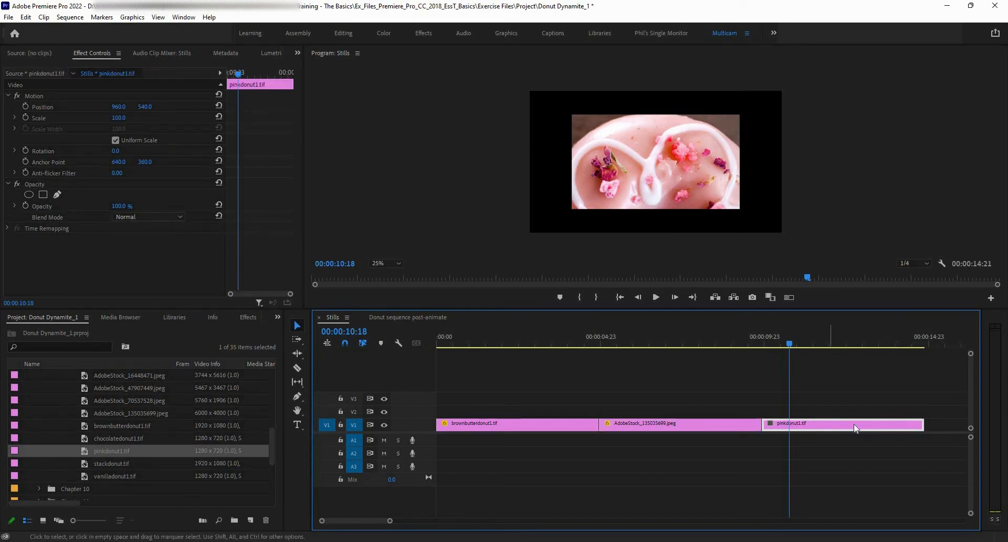
{"action": "right_click", "coordinate": [856, 428]}
{"action": "left_click", "coordinate": [863, 429]}
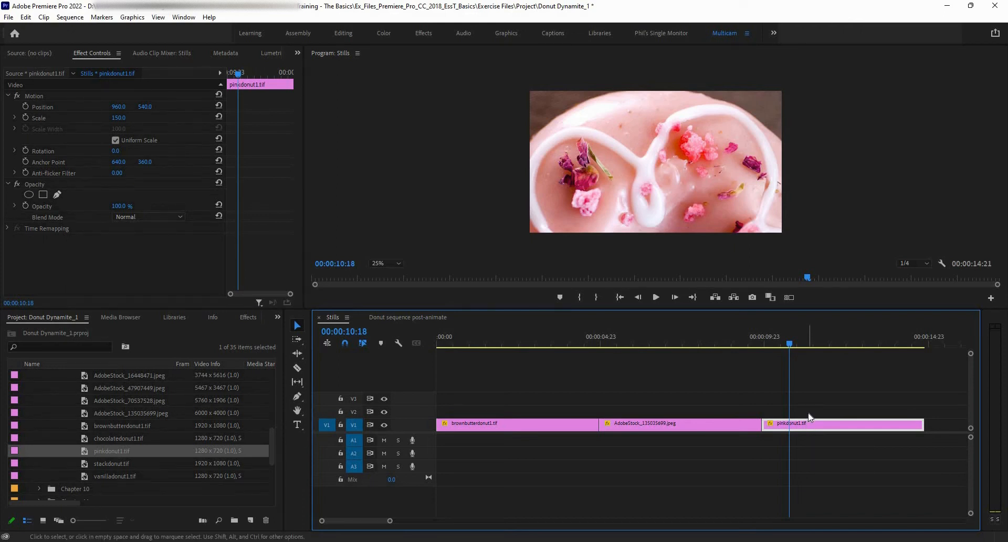
{"action": "left_click", "coordinate": [820, 420]}
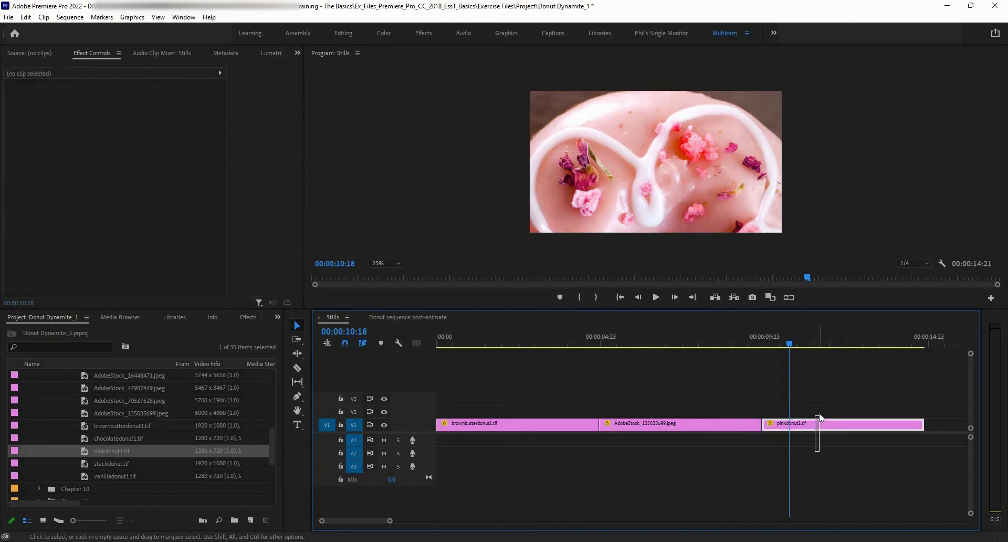
{"action": "key", "text": "Delete"}
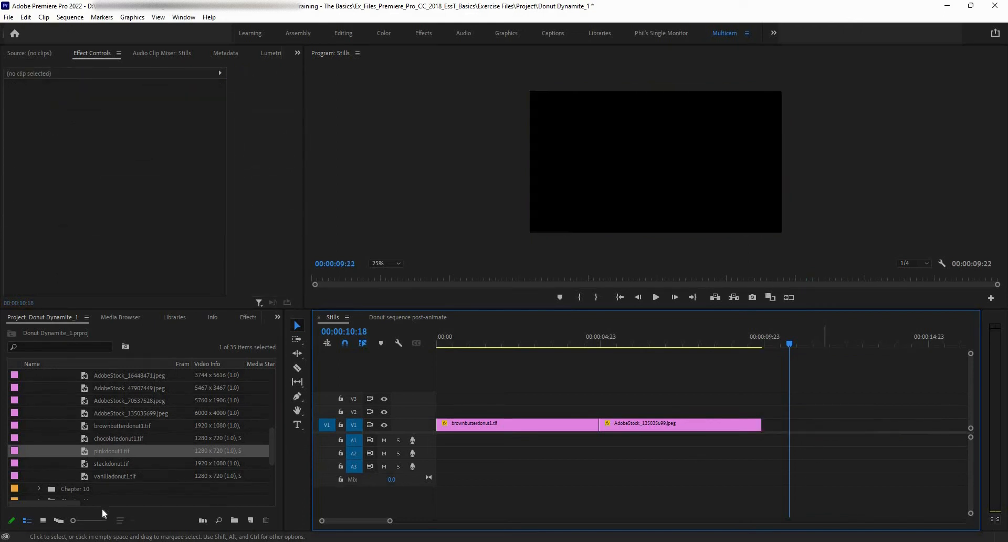
Place stackdonut.tif after the second clip on track V1 and delete it from the sequence
{"action": "left_click_drag", "start_coordinate": [112, 465], "coordinate": [767, 425]}
{"action": "left_click_drag", "start_coordinate": [812, 401], "coordinate": [822, 450]}
{"action": "key", "text": "Delete"}
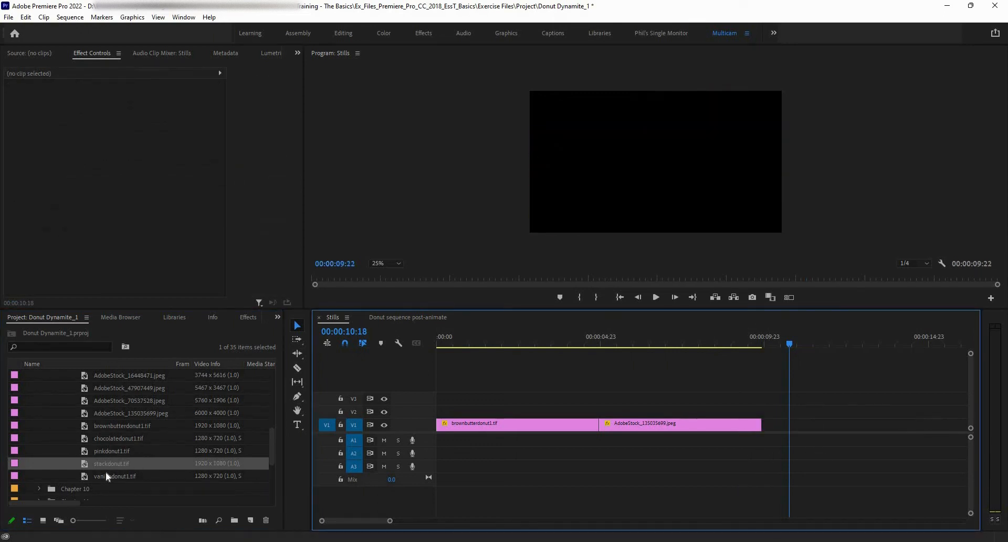
Open AdobeStock_16448471.jpeg from the Images bin in the Source monitor
{"action": "left_click", "coordinate": [15, 475]}
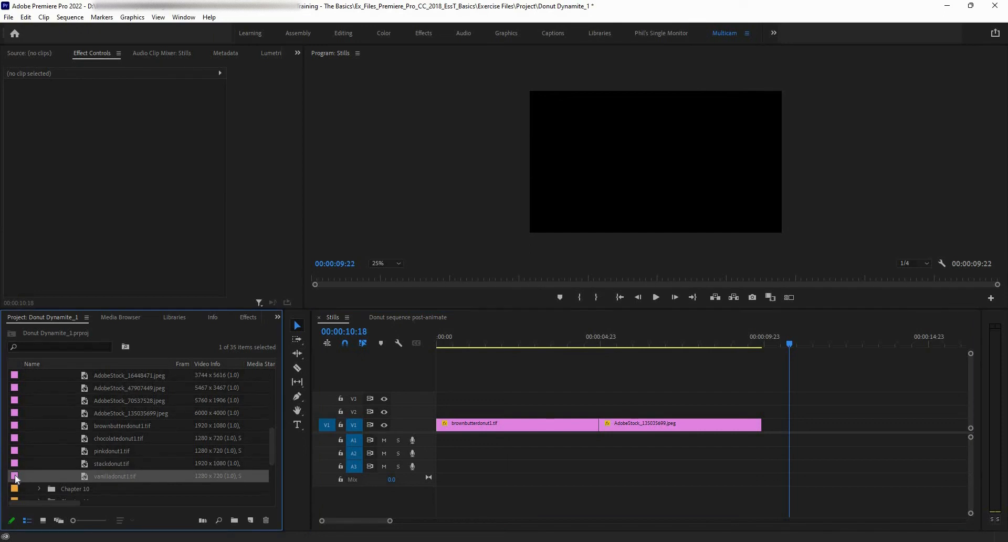
{"action": "double_click", "coordinate": [16, 477]}
{"action": "double_click", "coordinate": [15, 376]}
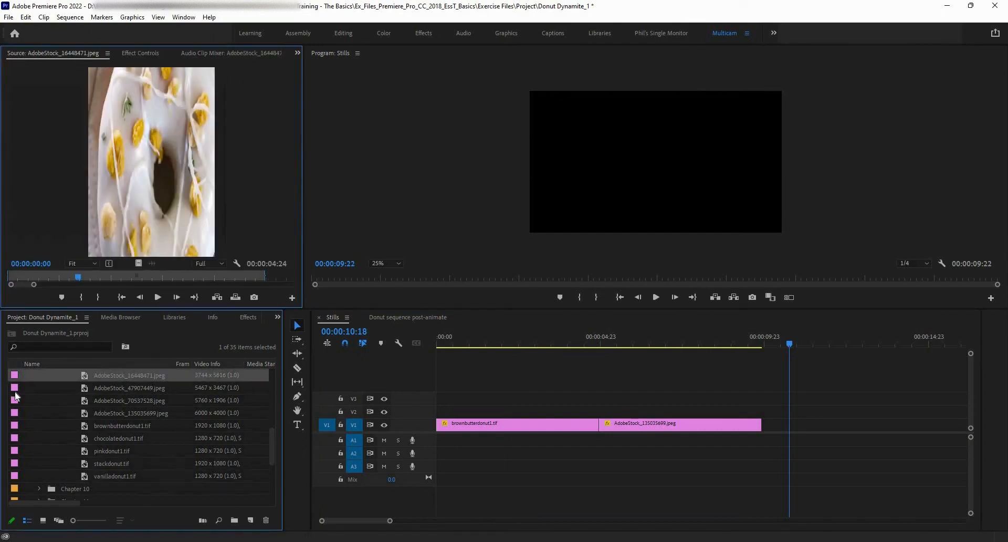
Place AdobeStock_16448471.jpeg after the second clip on track V1, set it to the sequence frame size and show its effect settings
{"action": "left_click_drag", "start_coordinate": [119, 369], "coordinate": [773, 417]}
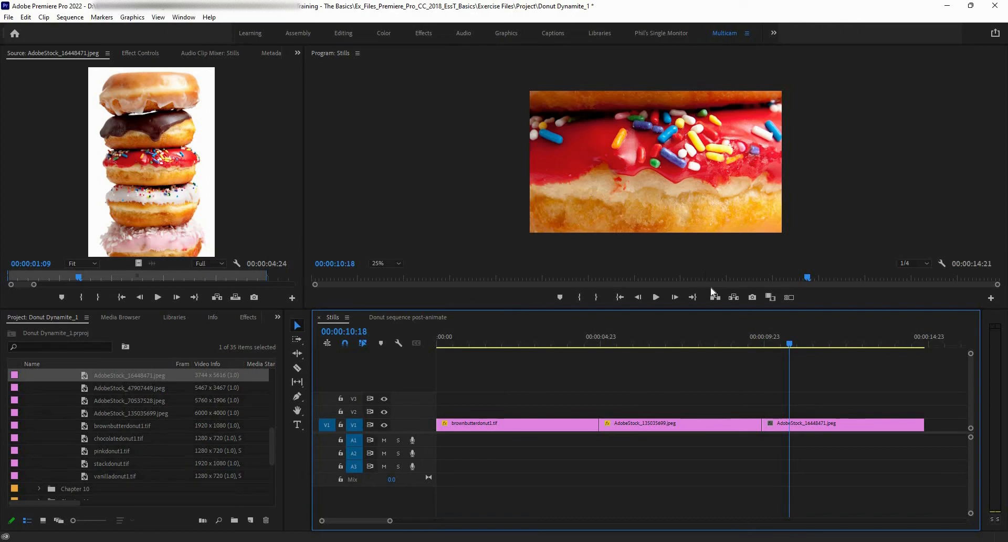
{"action": "right_click", "coordinate": [808, 423]}
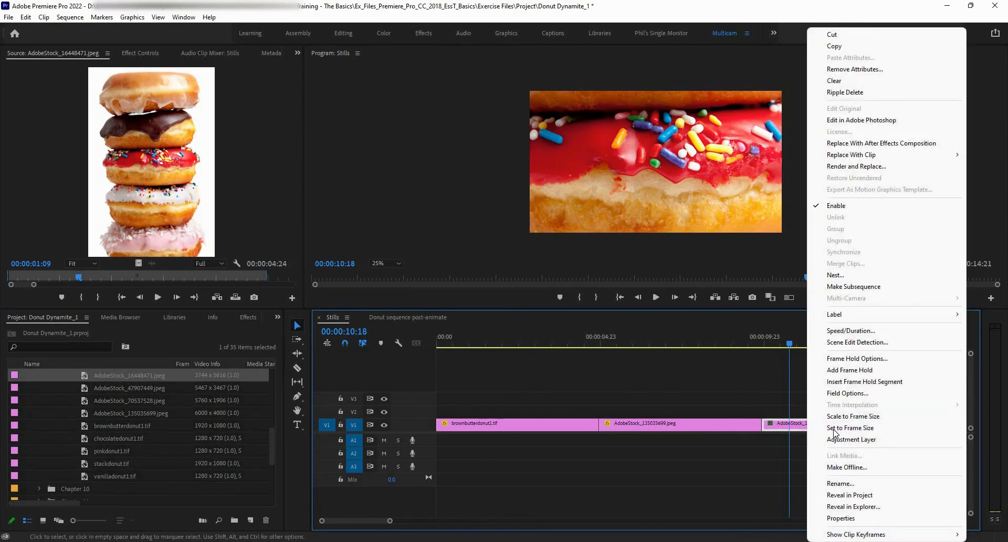
{"action": "left_click", "coordinate": [835, 428]}
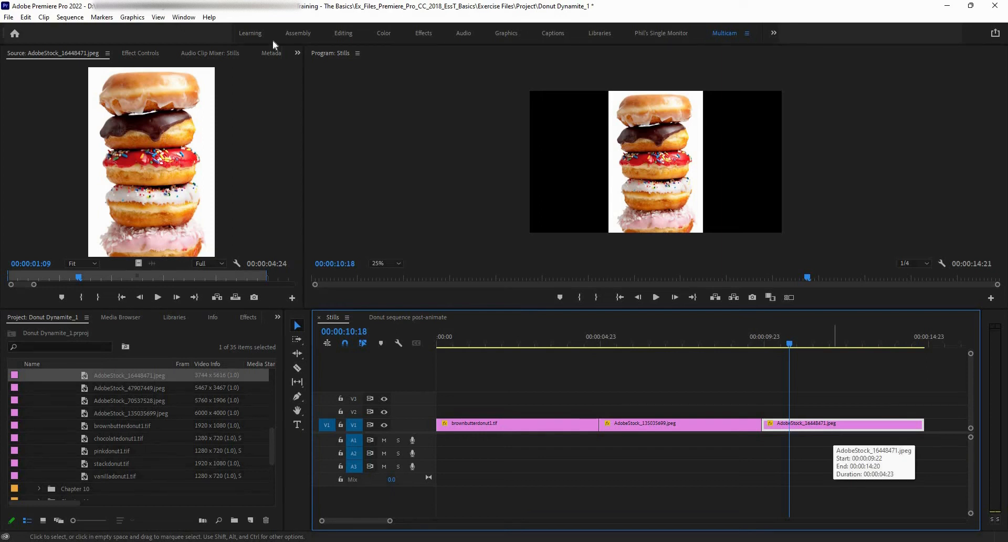
{"action": "left_click", "coordinate": [142, 53]}
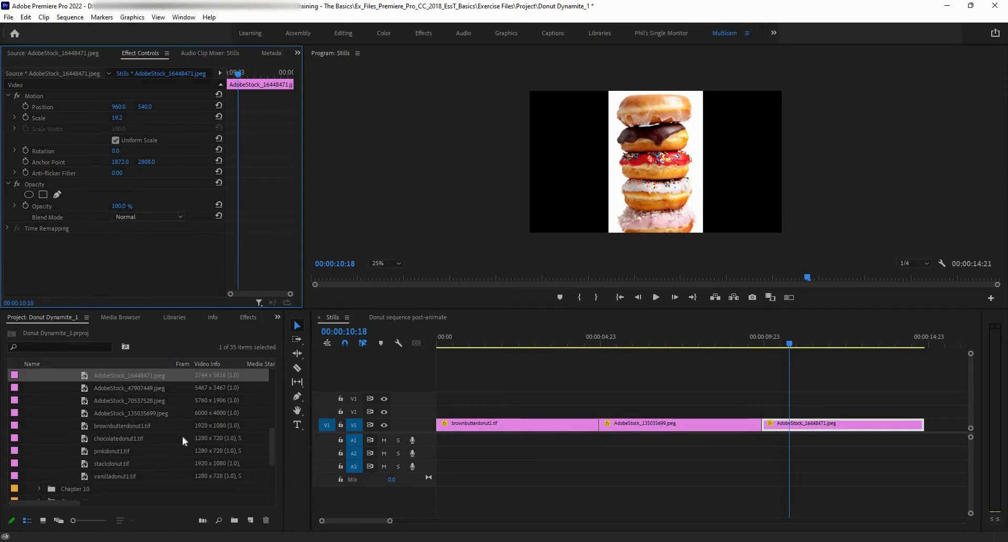
Move the donut stack image to track V3, place video clip beneath it on V2 and play the overlap to about 00:00:12:08
{"action": "scroll", "coordinate": [178, 429], "scroll_direction": "up", "scroll_amount": 3}
{"action": "scroll", "coordinate": [157, 419], "scroll_direction": "up", "scroll_amount": 3}
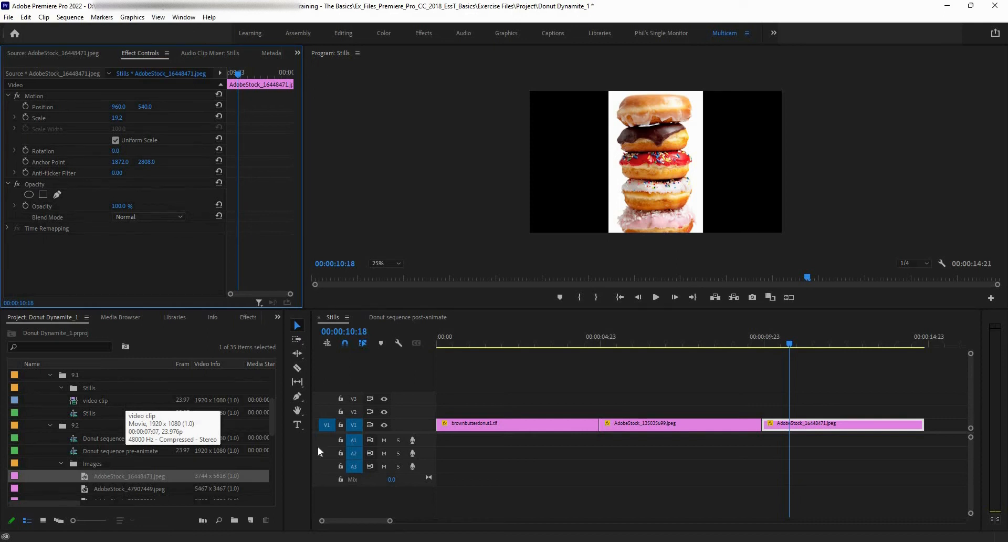
{"action": "key", "text": "minus"}
{"action": "key", "text": "minus"}
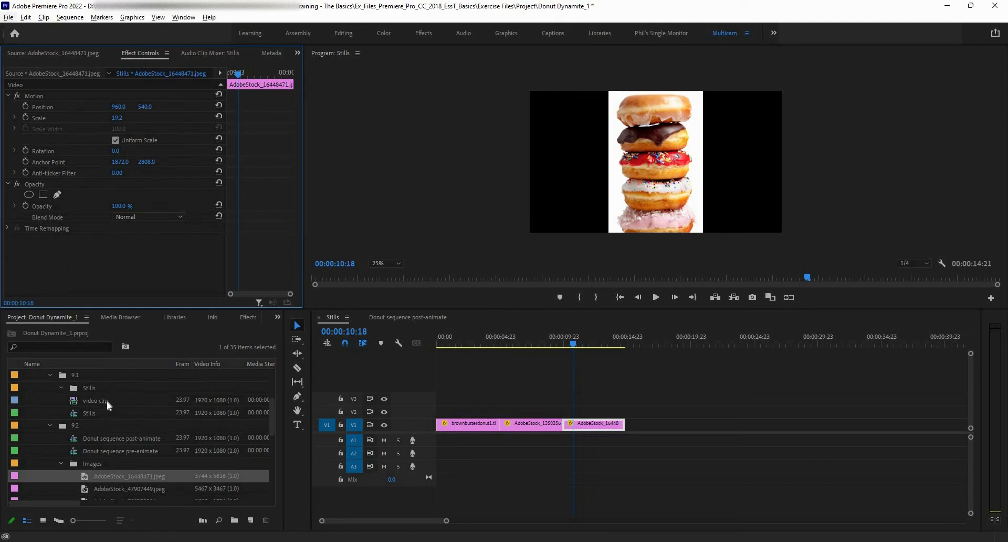
{"action": "left_click_drag", "start_coordinate": [106, 400], "coordinate": [605, 399]}
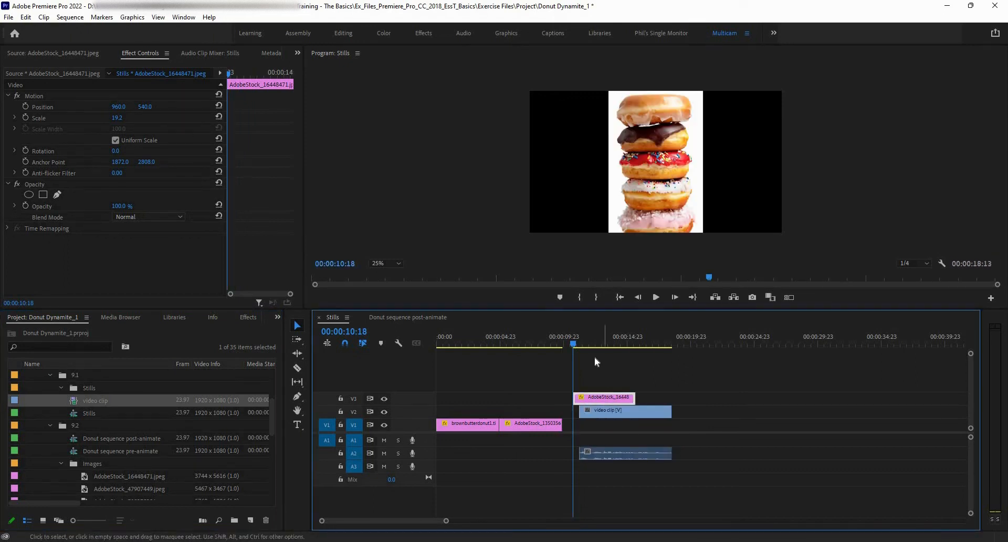
{"action": "left_click", "coordinate": [587, 345]}
{"action": "key", "text": "space"}
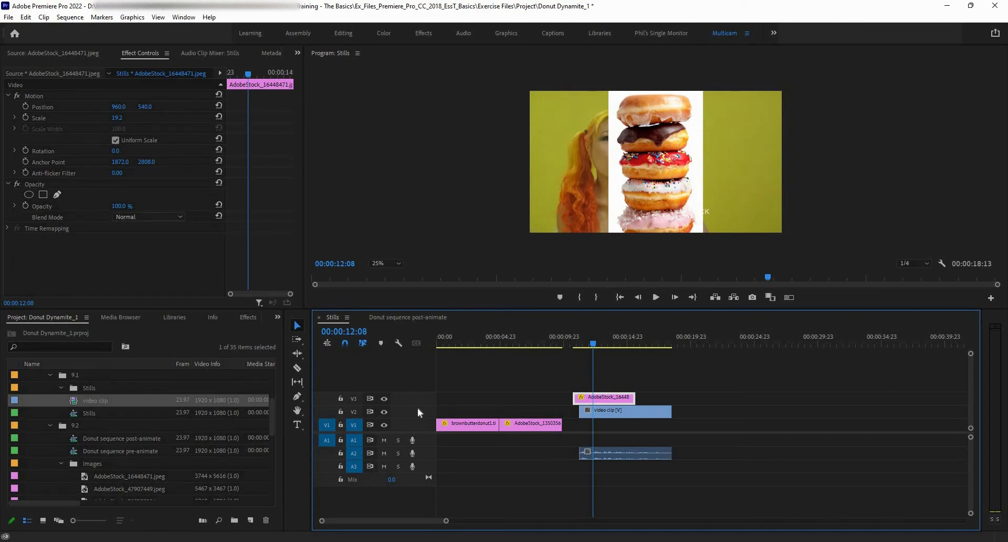
Create a black 1920 x 1080 color matte at 23.976 fps with square pixels and name it Black Matte
{"action": "left_click", "coordinate": [252, 519]}
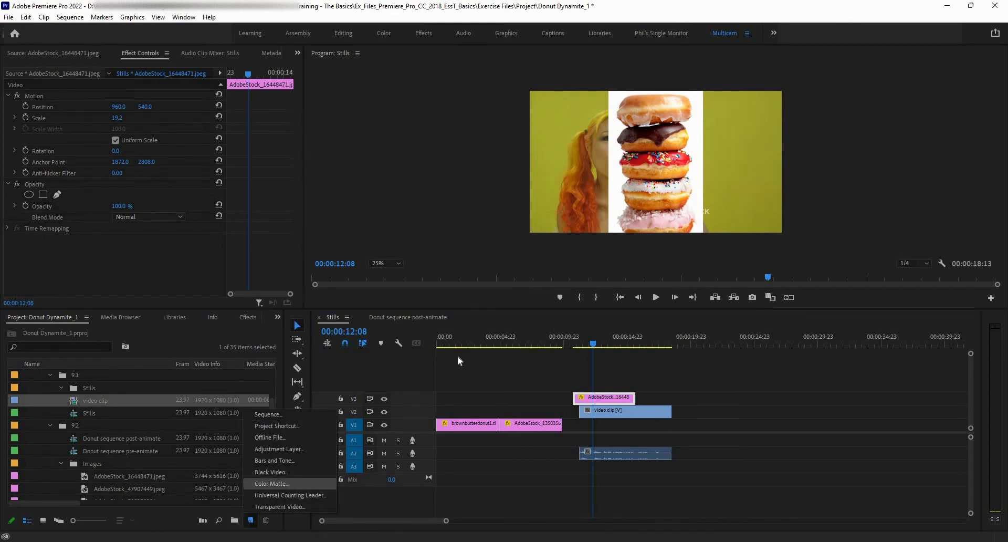
{"action": "left_click", "coordinate": [288, 483]}
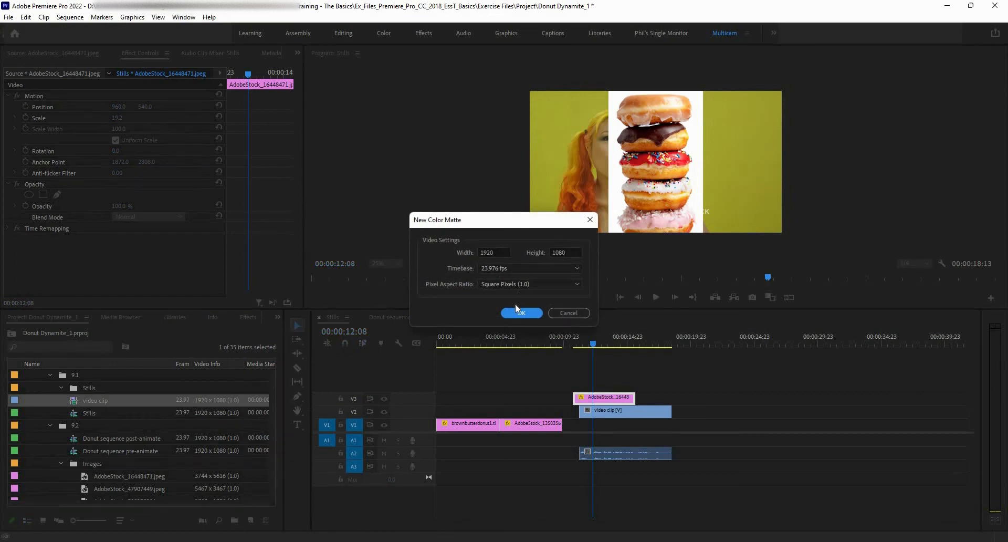
{"action": "left_click", "coordinate": [518, 314]}
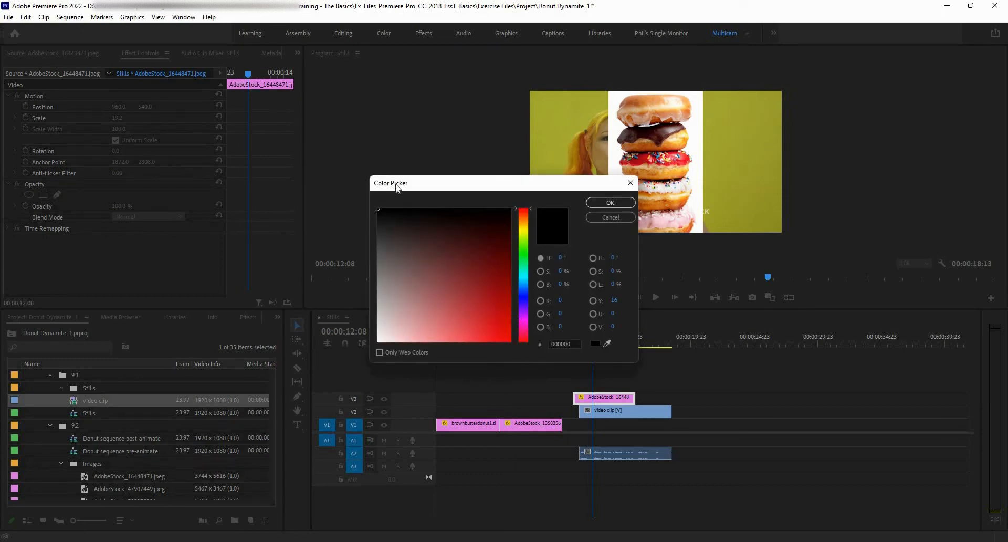
{"action": "left_click", "coordinate": [608, 203]}
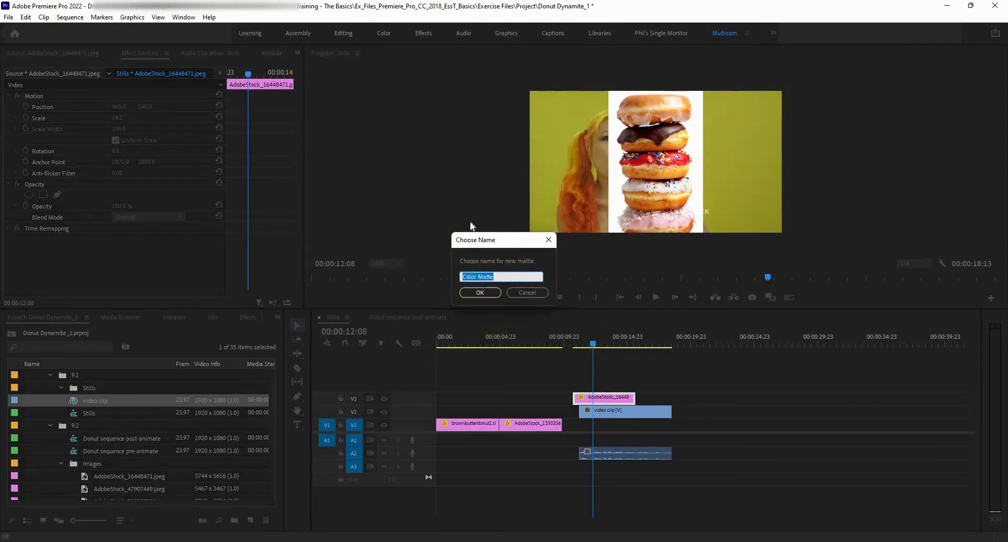
{"action": "type", "text": "Blaack"}
{"action": "key", "text": "BackSpace"}
{"action": "key", "text": "BackSpace"}
{"action": "key", "text": "BackSpace"}
{"action": "type", "text": "ck M"}
{"action": "left_click", "coordinate": [478, 292]}
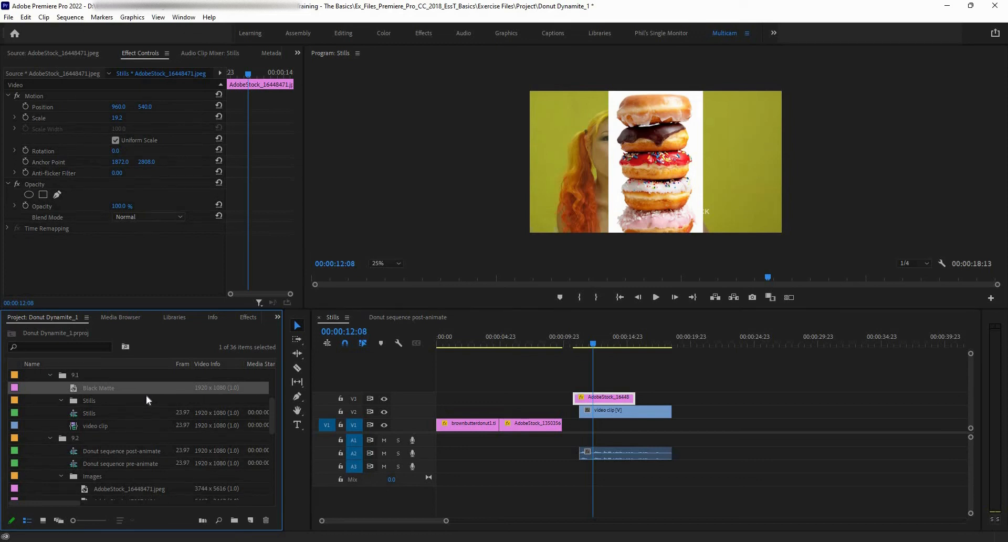
Delete video clip from track V2 and place Black Matte there, directly beneath the donut stack image
{"action": "left_click", "coordinate": [659, 415]}
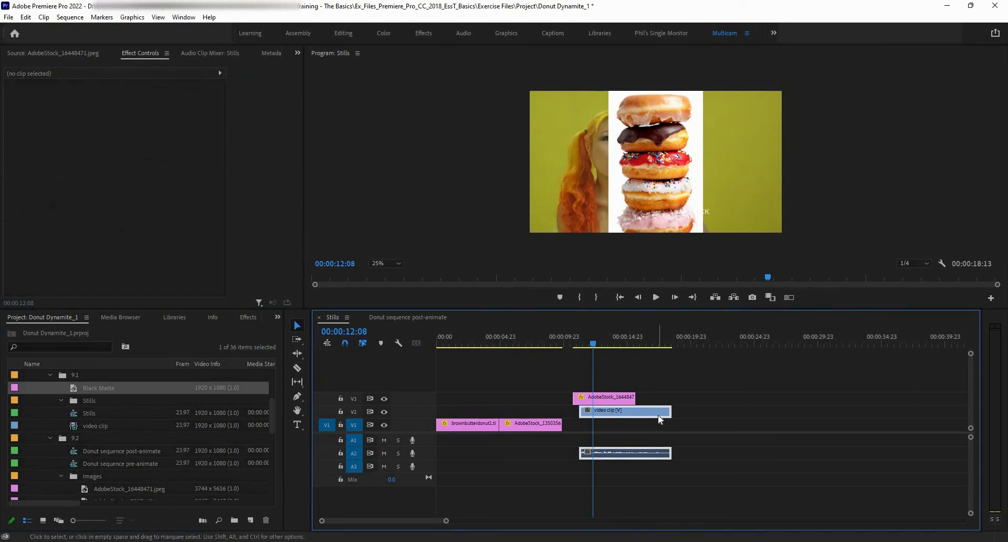
{"action": "key", "text": "Delete"}
{"action": "left_click_drag", "start_coordinate": [107, 389], "coordinate": [579, 413]}
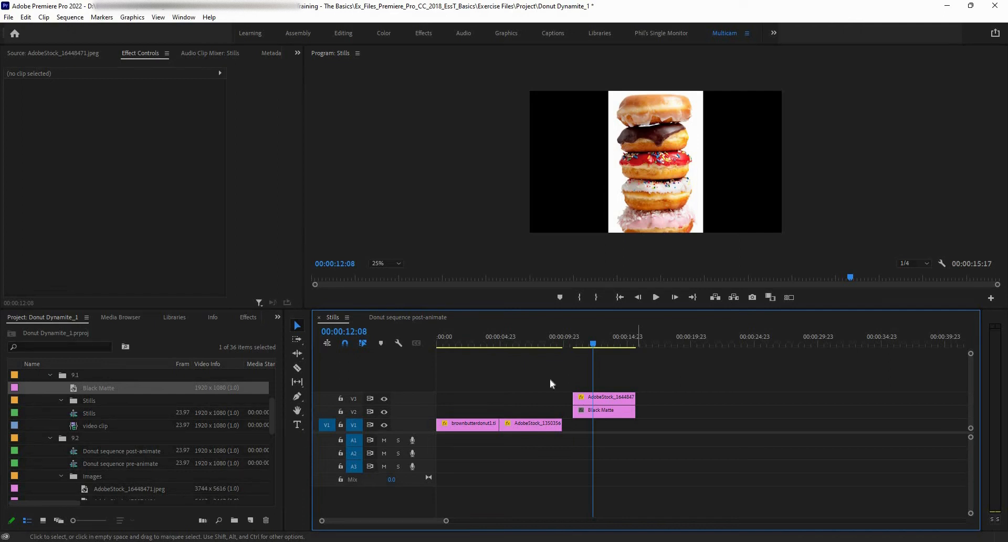
Place pinkdonut1.tif after Black Matte on track V2 and set it to the sequence frame size, viewing it at 00:00:17:11
{"action": "scroll", "coordinate": [167, 433], "scroll_direction": "down", "scroll_amount": 3}
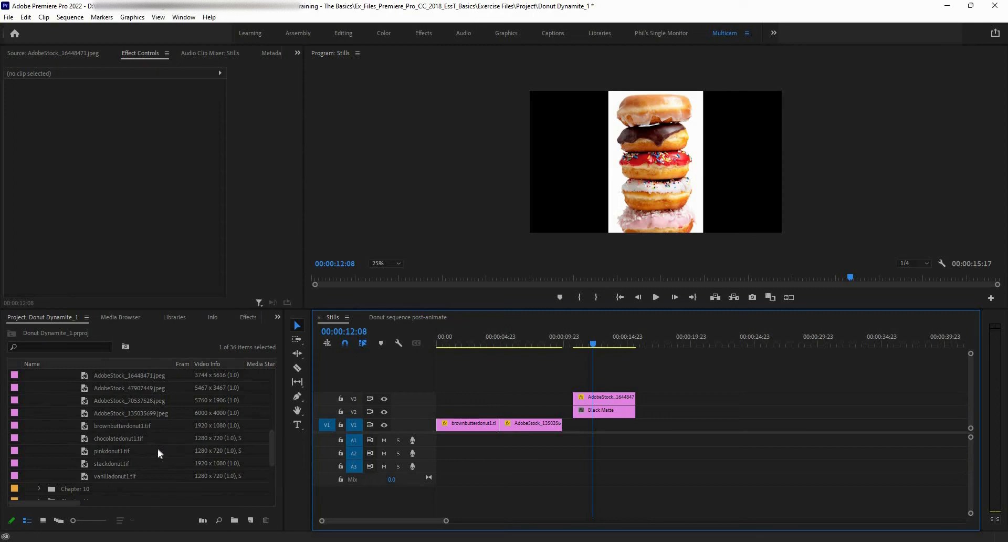
{"action": "left_click_drag", "start_coordinate": [159, 454], "coordinate": [659, 411]}
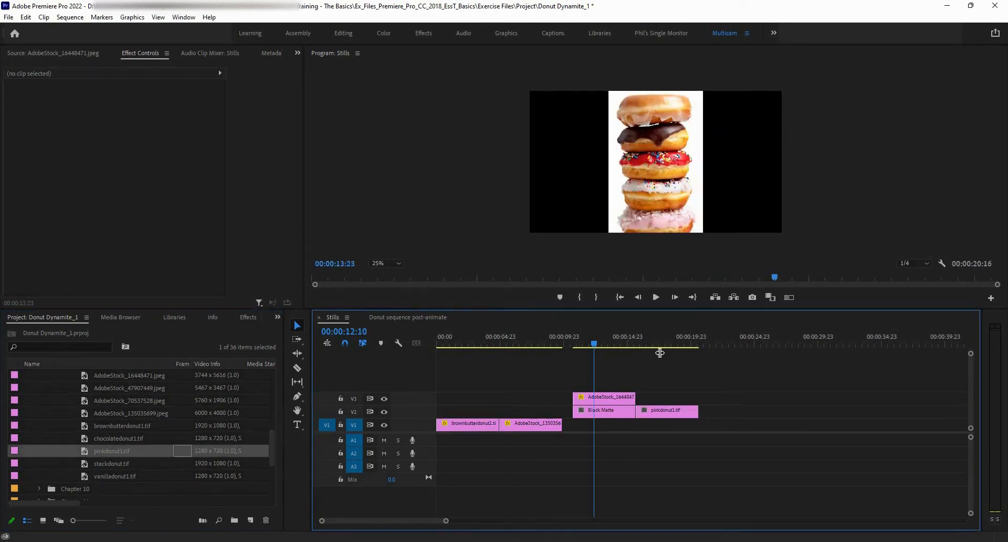
{"action": "left_click", "coordinate": [659, 352]}
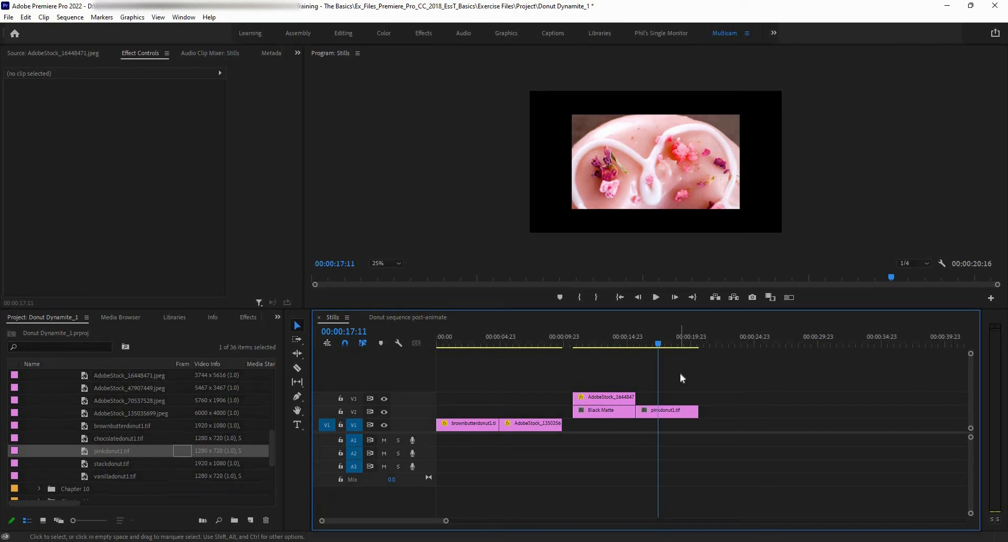
{"action": "right_click", "coordinate": [669, 412]}
{"action": "left_click", "coordinate": [696, 427]}
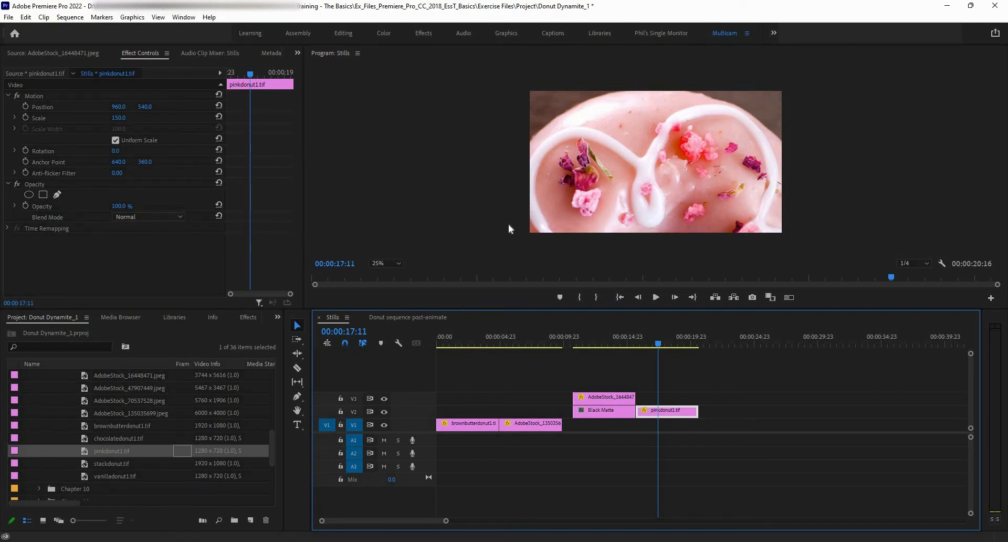
Examine the enlarged pinkdonut1.tif image in a maximized Program monitor at Fit magnification, and restore the workspace layout
{"action": "left_click", "coordinate": [674, 152]}
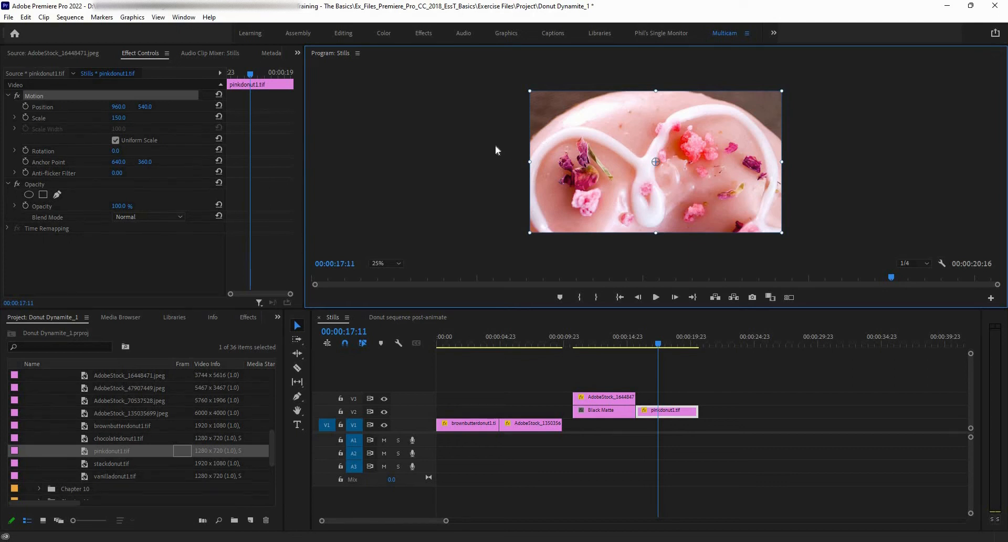
{"action": "key", "text": "grave"}
{"action": "key", "text": "Left"}
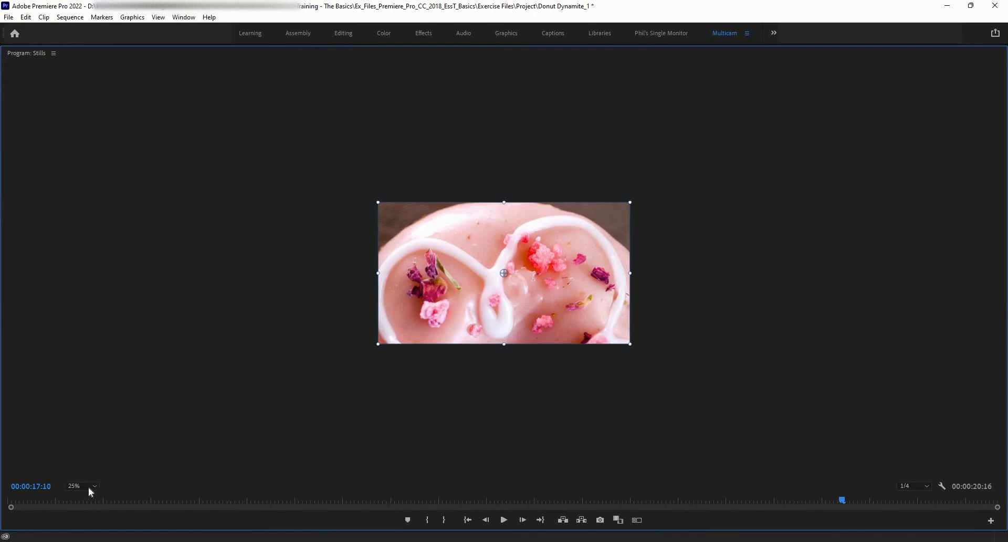
{"action": "left_click", "coordinate": [91, 492]}
{"action": "left_click", "coordinate": [87, 389]}
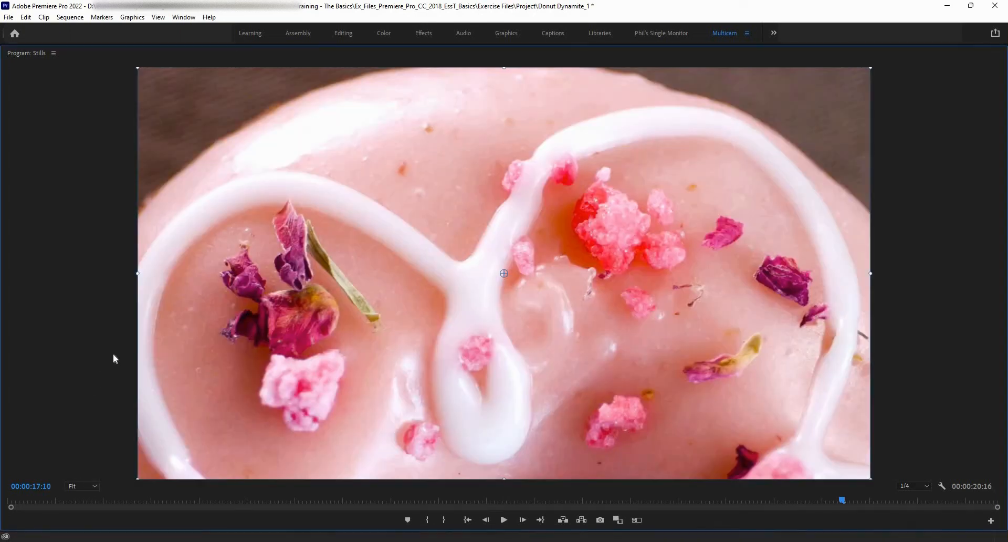
{"action": "key", "text": "grave"}
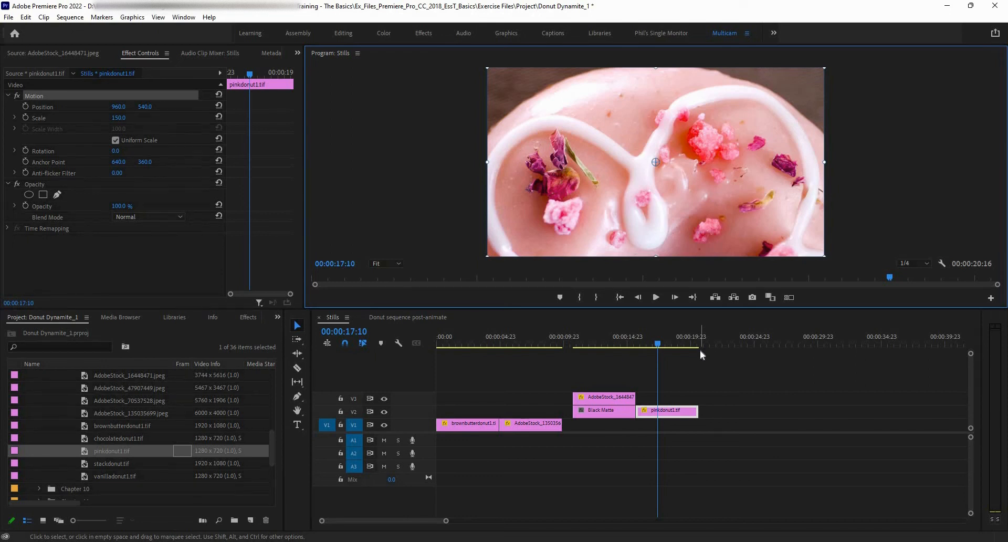
Delete Black Matte from track V2 and move the donut stack image and pinkdonut1.tif down to track V1
{"action": "left_click", "coordinate": [591, 411]}
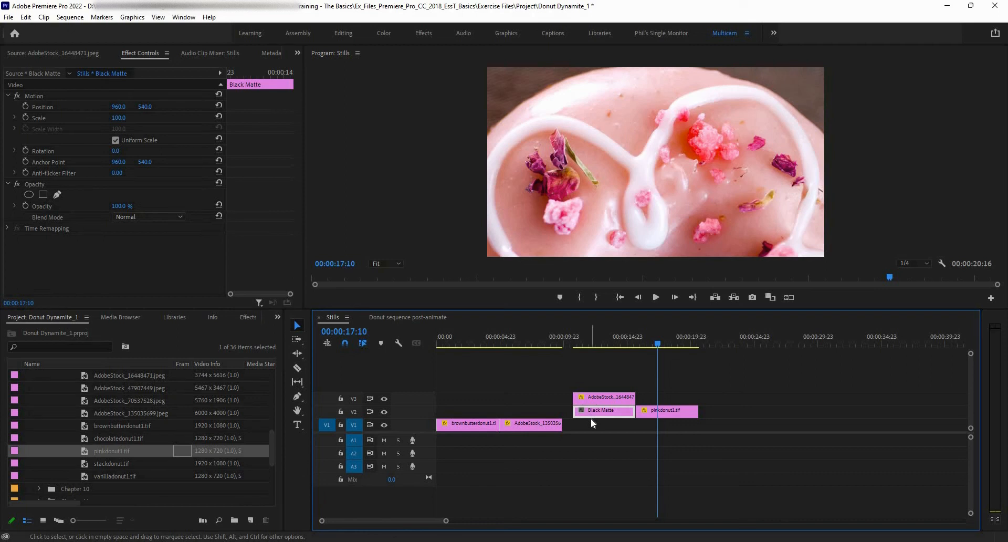
{"action": "key", "text": "Delete"}
{"action": "left_click_drag", "start_coordinate": [584, 373], "coordinate": [678, 427]}
{"action": "left_click_drag", "start_coordinate": [613, 401], "coordinate": [567, 428]}
Close the gap after the second clip on track V1 and show the first clip's frame at 00:00:02:22
{"action": "left_click", "coordinate": [613, 389]}
{"action": "left_click", "coordinate": [567, 428]}
{"action": "right_click", "coordinate": [567, 428]}
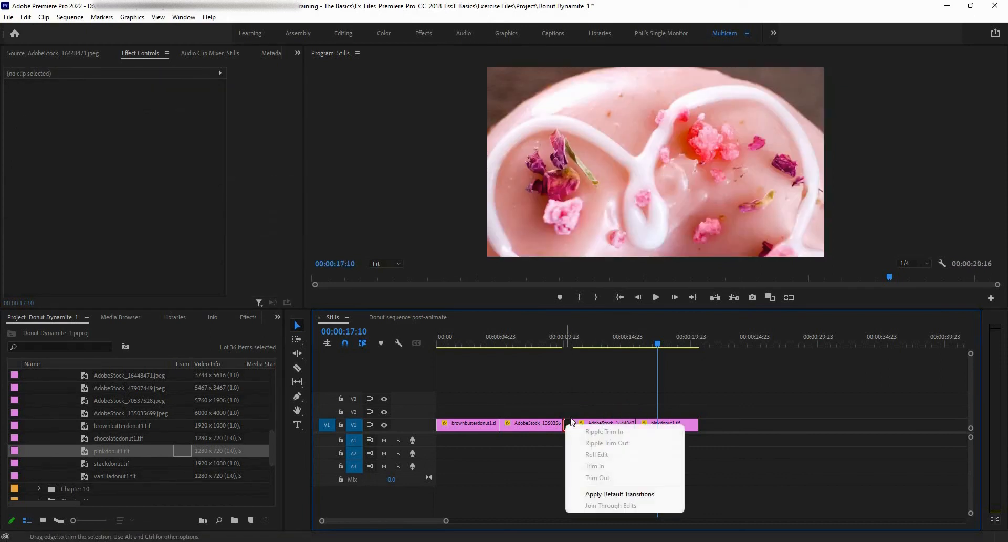
{"action": "left_click", "coordinate": [606, 435]}
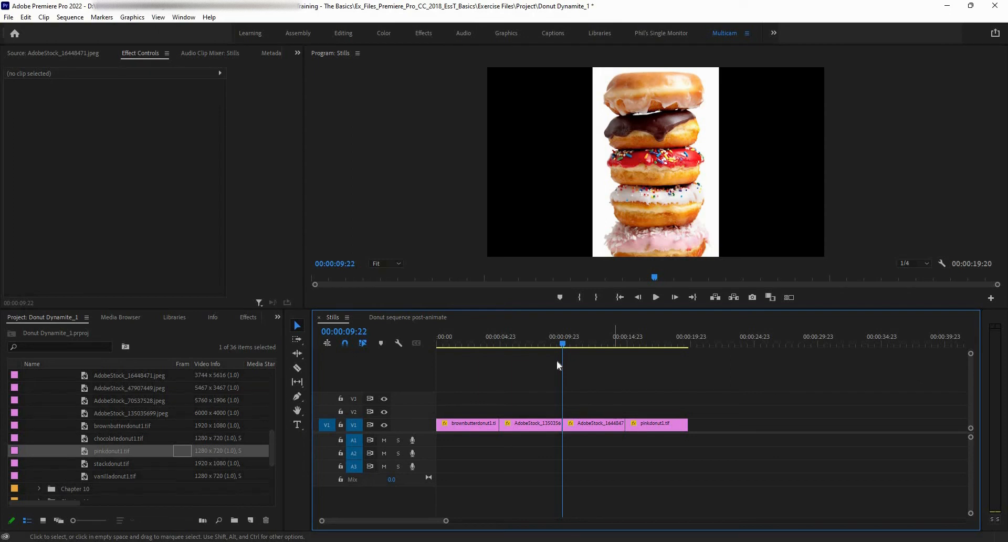
{"action": "left_click", "coordinate": [446, 344]}
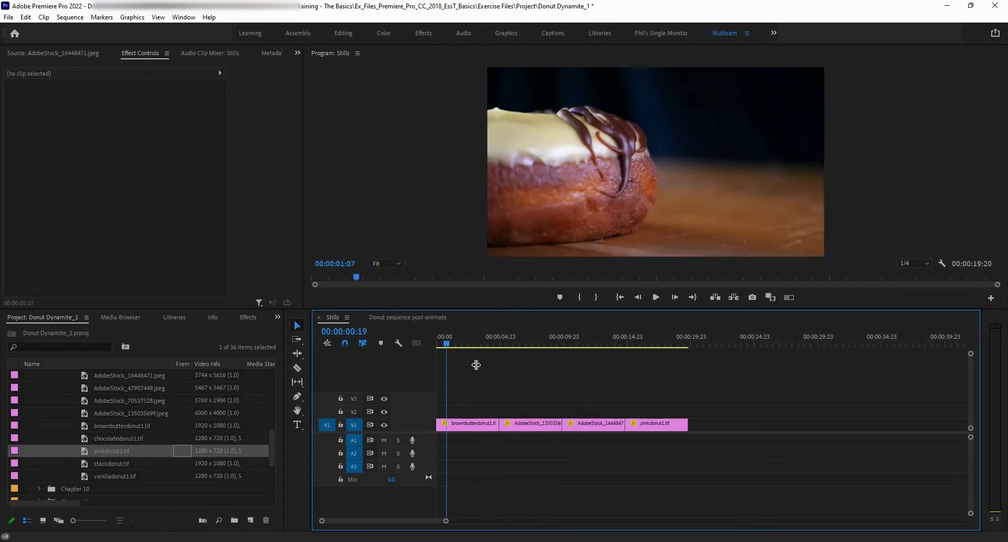
{"action": "left_click", "coordinate": [475, 364]}
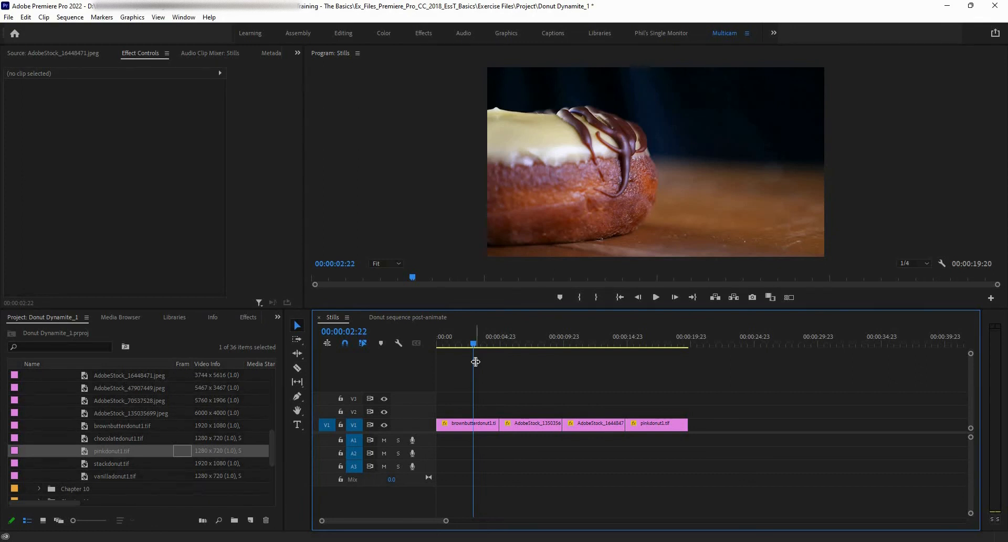
Open the Donut sequence pre-animate sequence from the 9.2 bin in the timeline
{"action": "scroll", "coordinate": [131, 415], "scroll_direction": "up", "scroll_amount": 3}
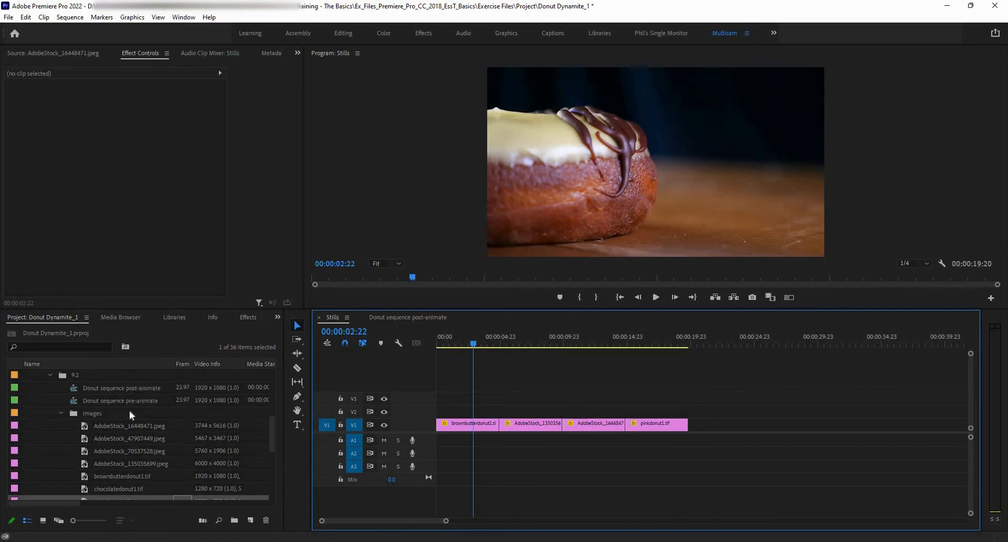
{"action": "left_click", "coordinate": [72, 403]}
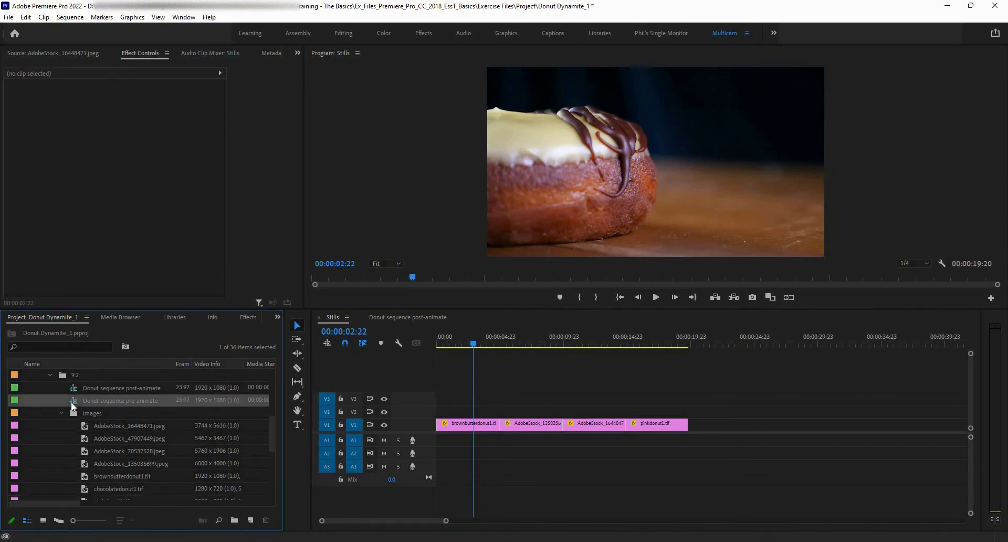
{"action": "double_click", "coordinate": [73, 403]}
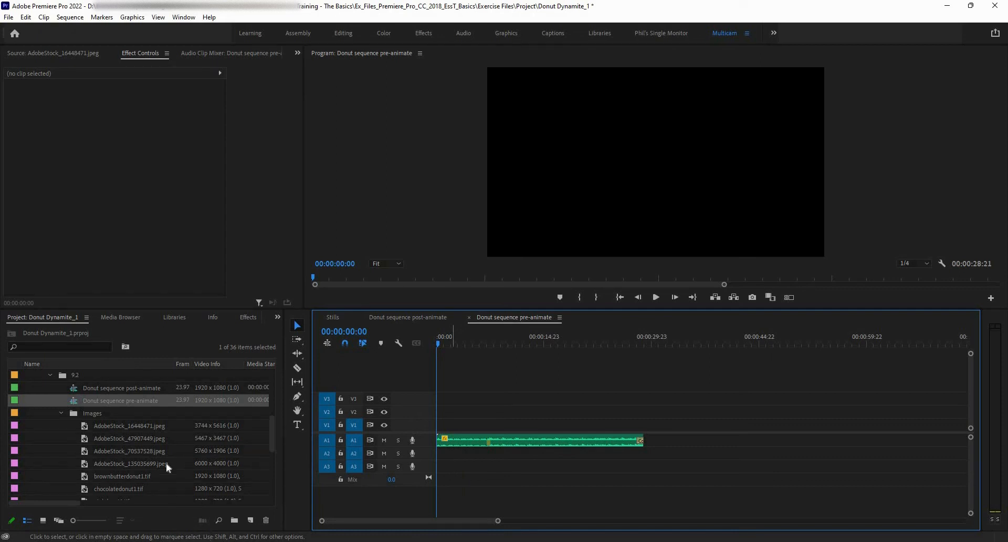
Place all nine images of the Images bin, AdobeStock_16448471.jpeg to vanilladonut1.tif, at the start of track V1 and save the project
{"action": "left_click", "coordinate": [151, 426]}
{"action": "scroll", "coordinate": [137, 459], "scroll_direction": "down", "scroll_amount": 5}
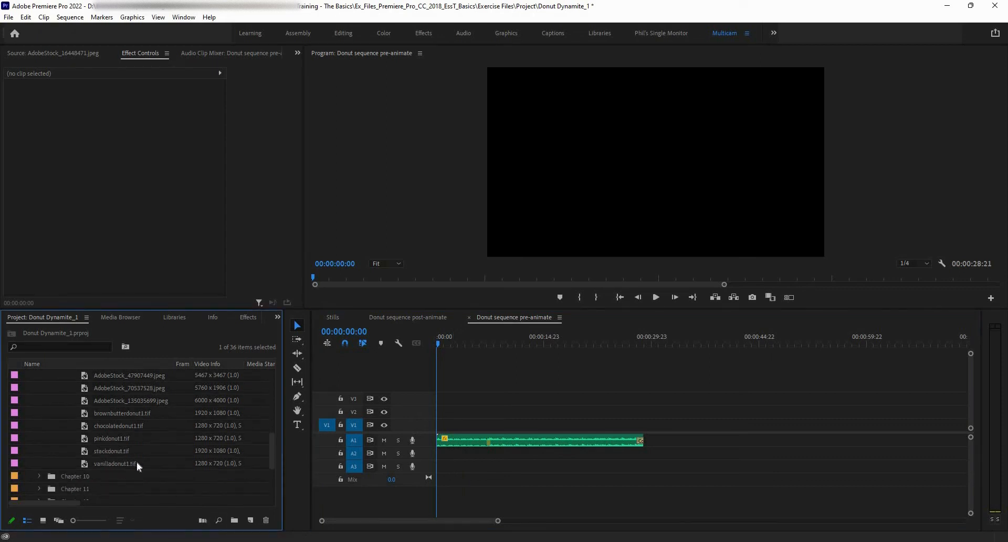
{"action": "left_click", "coordinate": [136, 462], "text": "shift"}
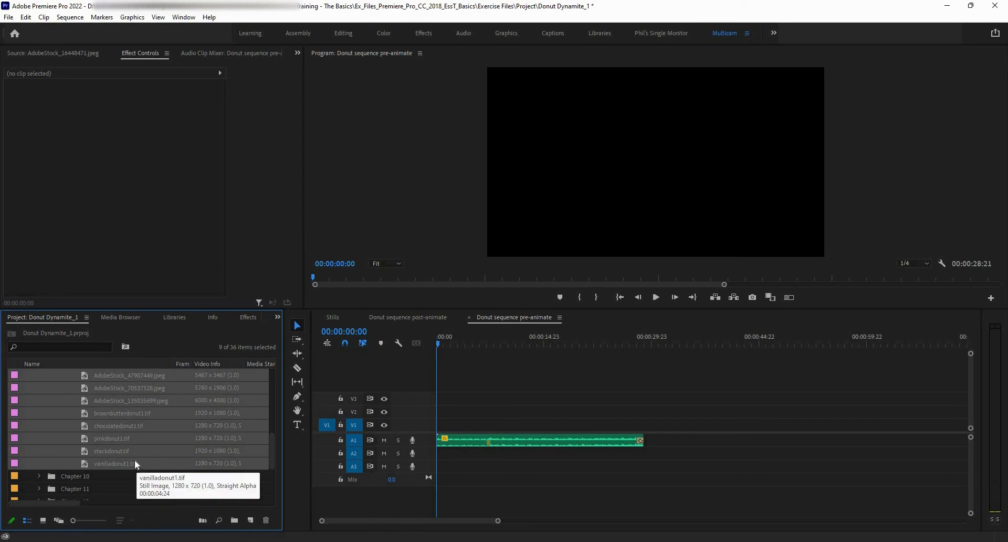
{"action": "left_click_drag", "start_coordinate": [112, 430], "coordinate": [466, 424]}
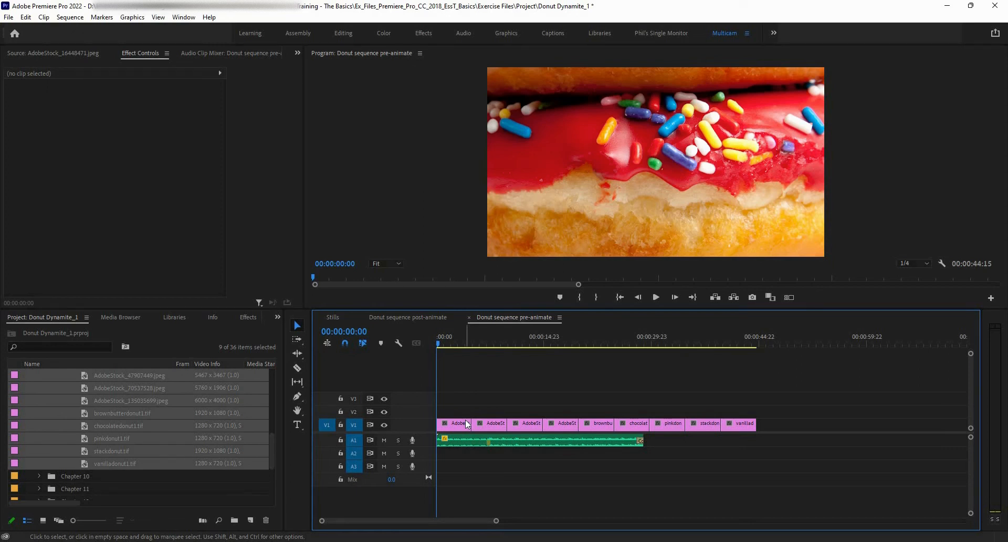
{"action": "key", "text": "ctrl+s"}
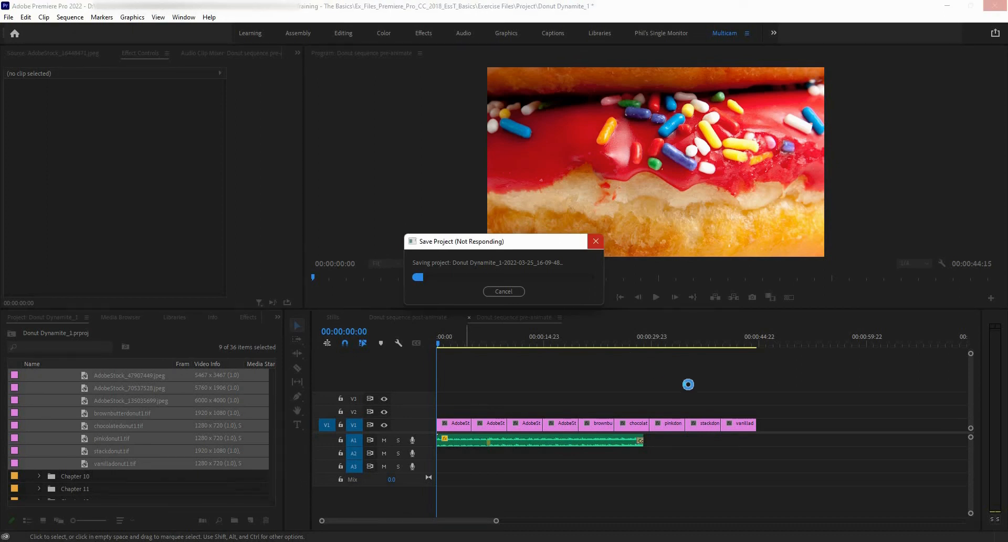
Set all nine image clips on track V1 to the sequence's frame size and check the second clip's frame at 00:00:04:23
{"action": "left_click_drag", "start_coordinate": [770, 380], "coordinate": [450, 423]}
{"action": "right_click", "coordinate": [496, 424]}
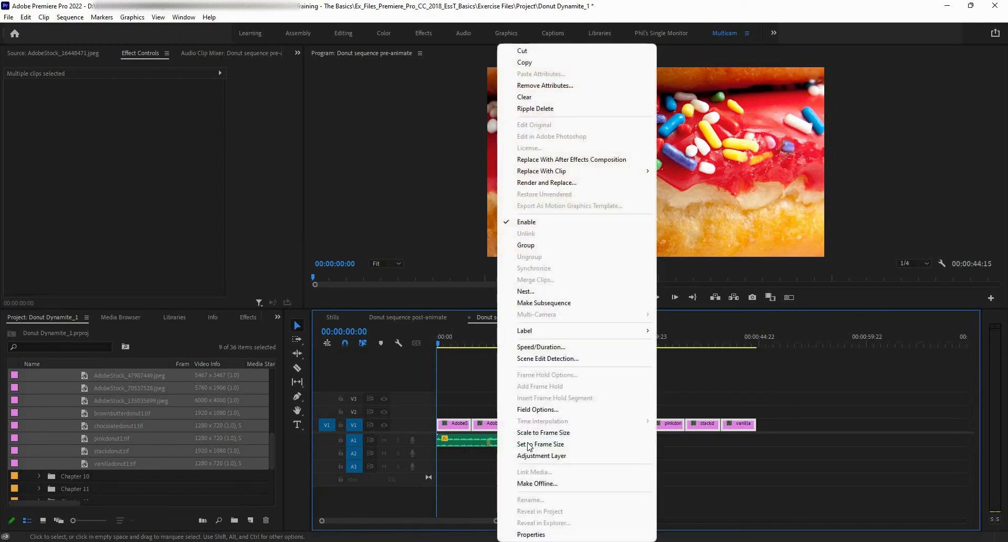
{"action": "left_click", "coordinate": [525, 444]}
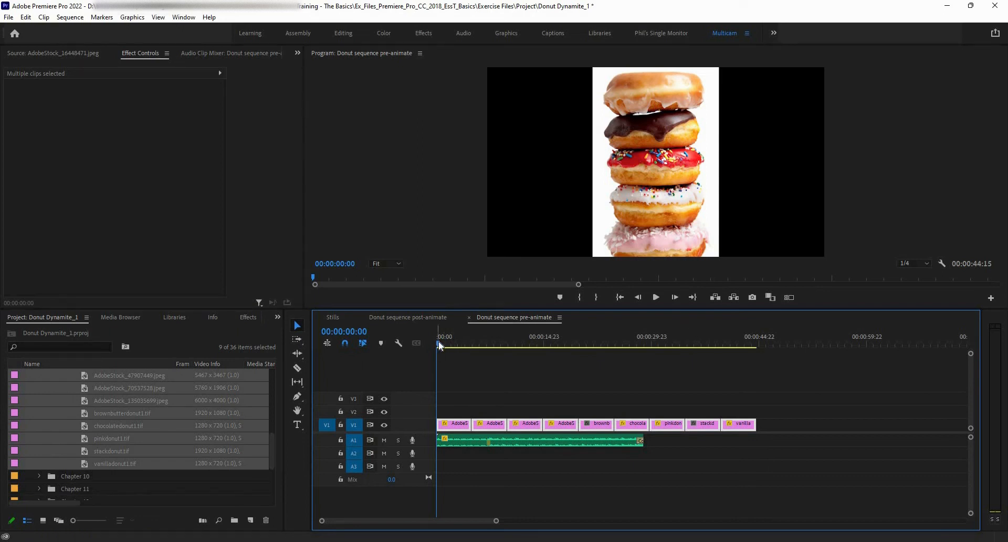
{"action": "left_click_drag", "start_coordinate": [440, 345], "coordinate": [477, 359]}
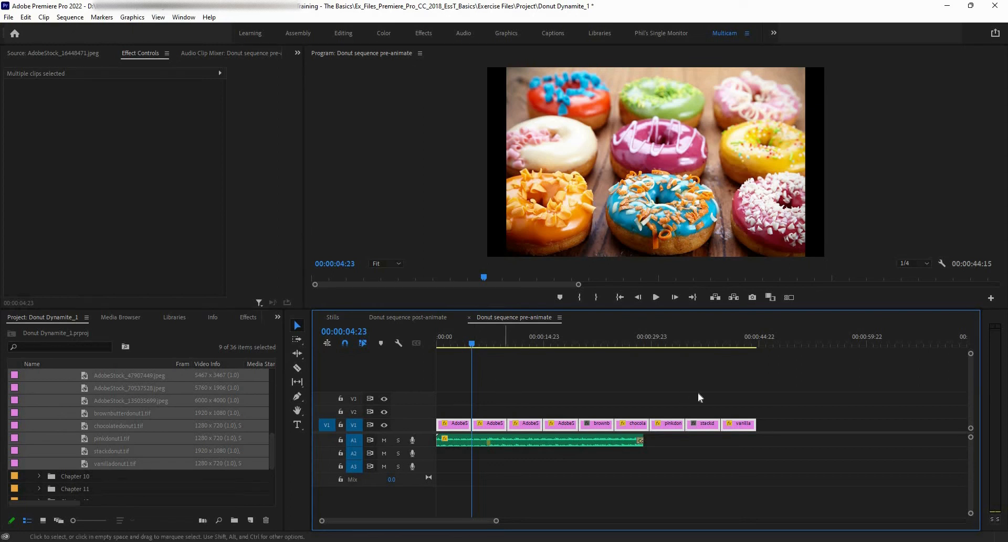
Try setting the duration of all nine image clips to 00:00:04:00 without shifting the trailing clips, and undo the change
{"action": "key", "text": "ctrl+r"}
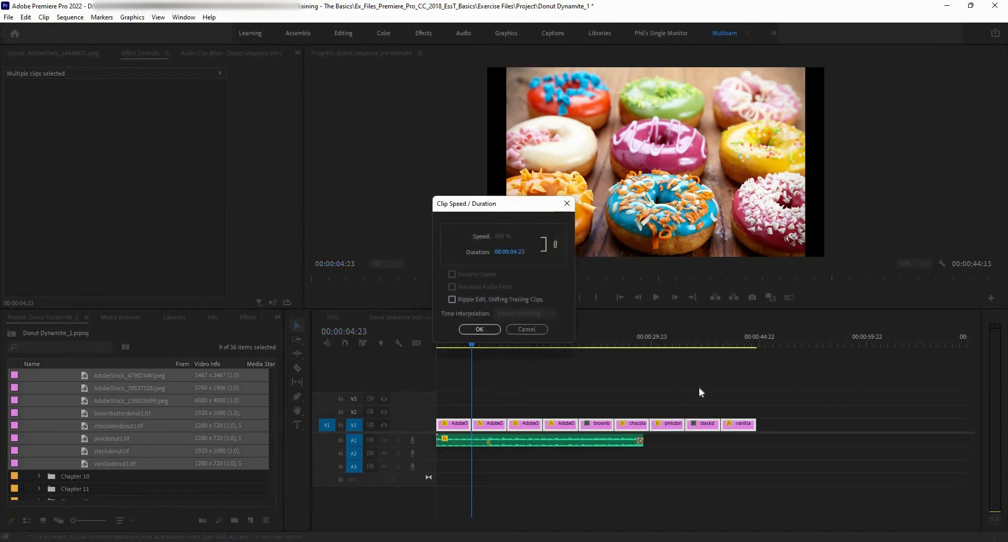
{"action": "left_click", "coordinate": [521, 253]}
{"action": "type", "text": "400"}
{"action": "left_click", "coordinate": [470, 300]}
{"action": "left_click", "coordinate": [469, 300]}
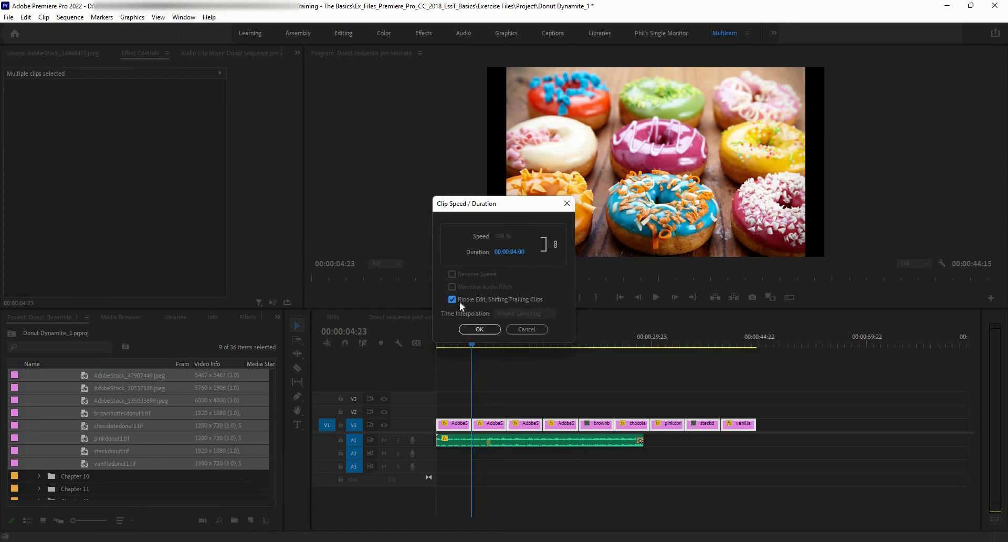
{"action": "left_click", "coordinate": [479, 330]}
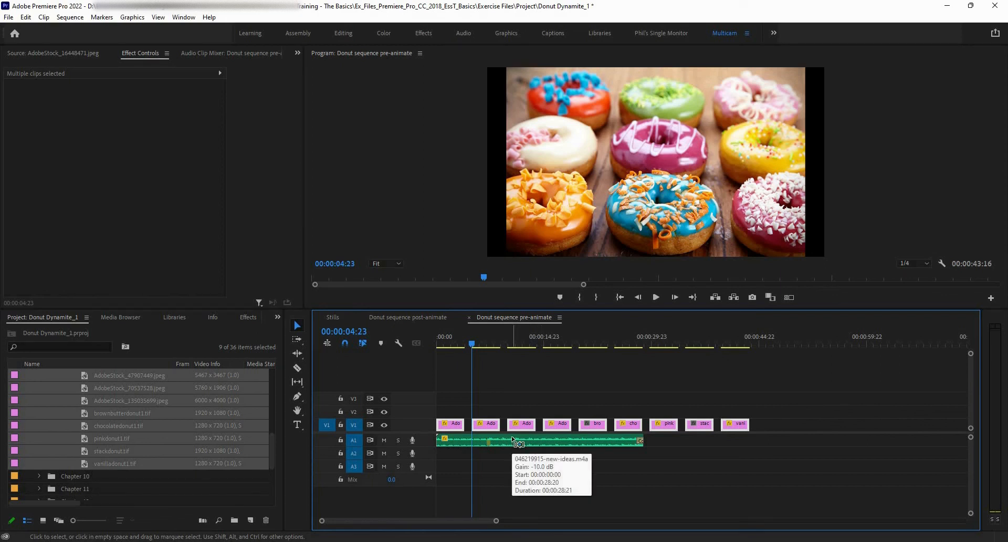
{"action": "key", "text": "ctrl+z"}
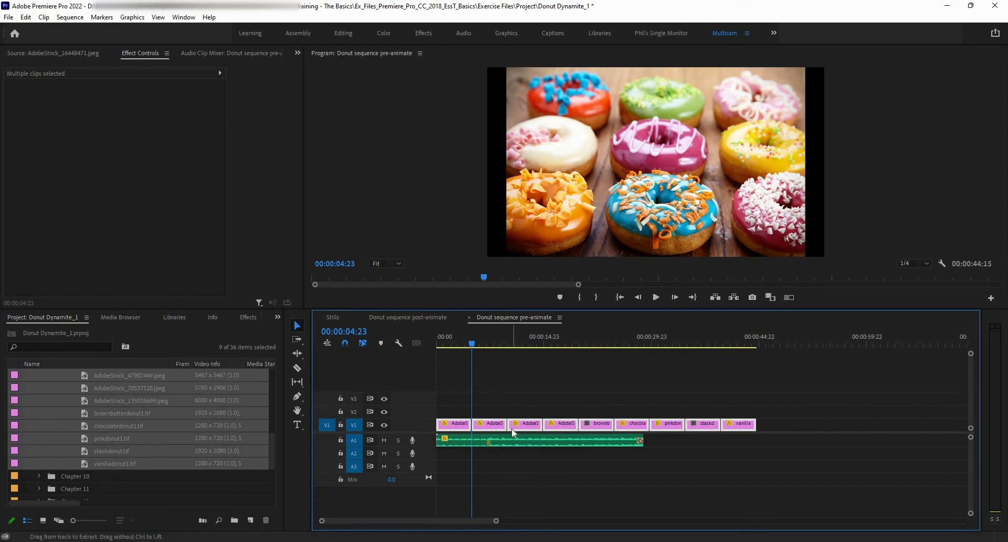
Try setting all nine image clips to a 00:00:04:00 duration with ripple edit shifting the trailing clips, and undo it
{"action": "key", "text": "ctrl+r"}
{"action": "left_click", "coordinate": [512, 252]}
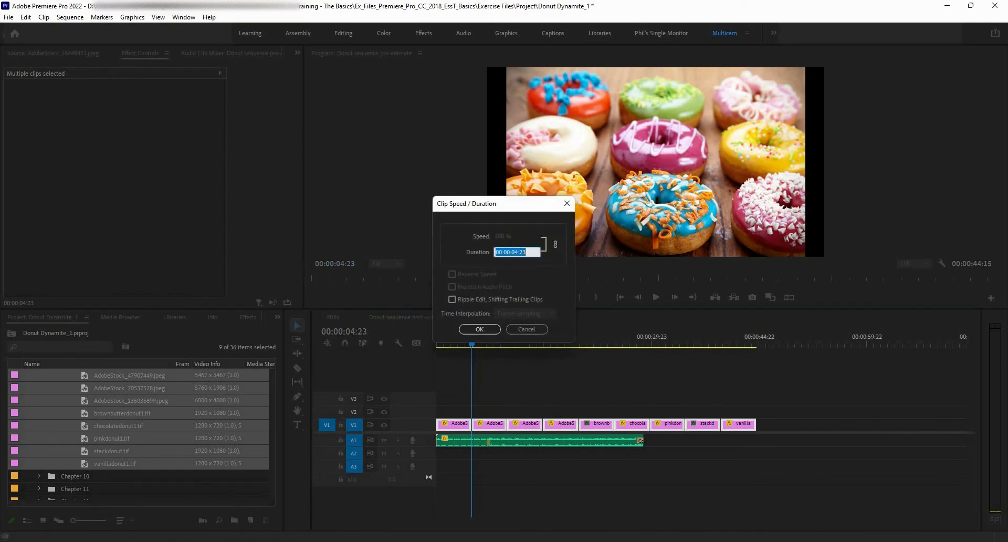
{"action": "type", "text": "400"}
{"action": "key", "text": "Tab"}
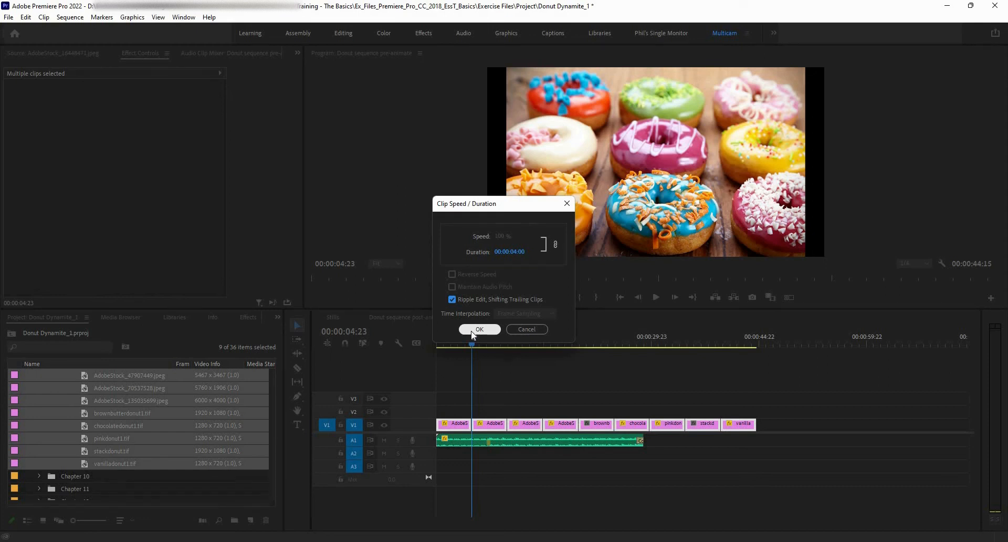
{"action": "left_click", "coordinate": [479, 329]}
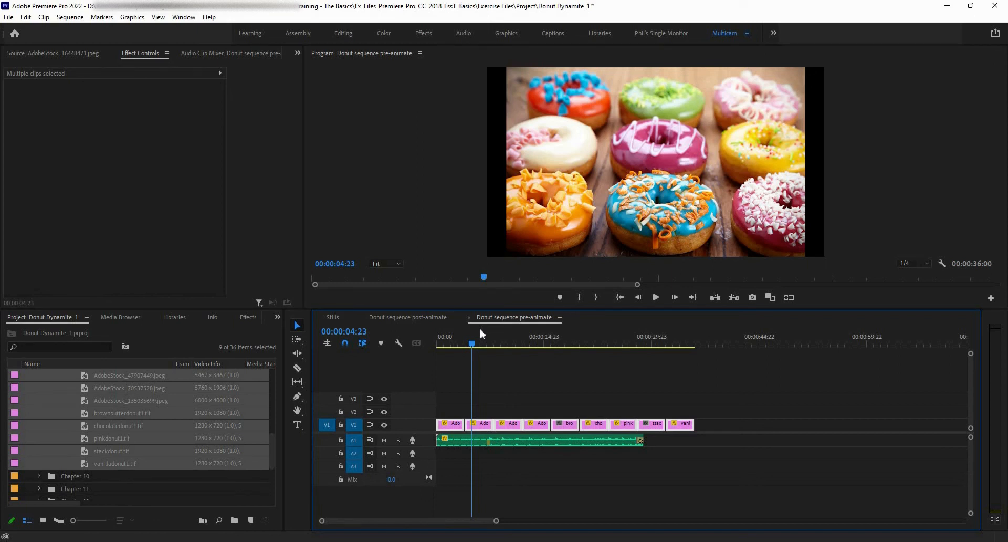
{"action": "key", "text": "ctrl+z"}
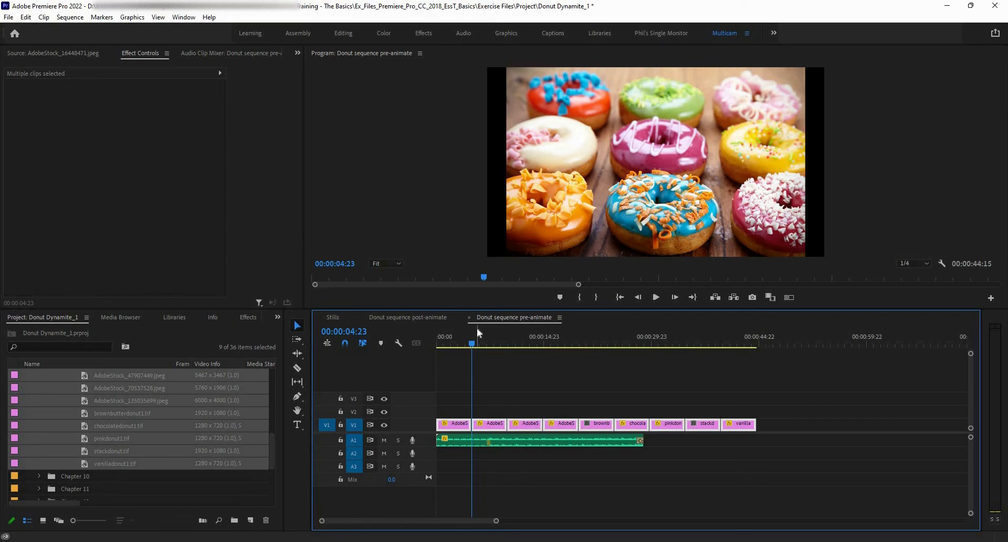
Lock audio track A1 and try ripple-trimming the first image clip's start to a playhead position inside it, undoing the trim
{"action": "left_click", "coordinate": [339, 440]}
{"action": "key", "text": "Home"}
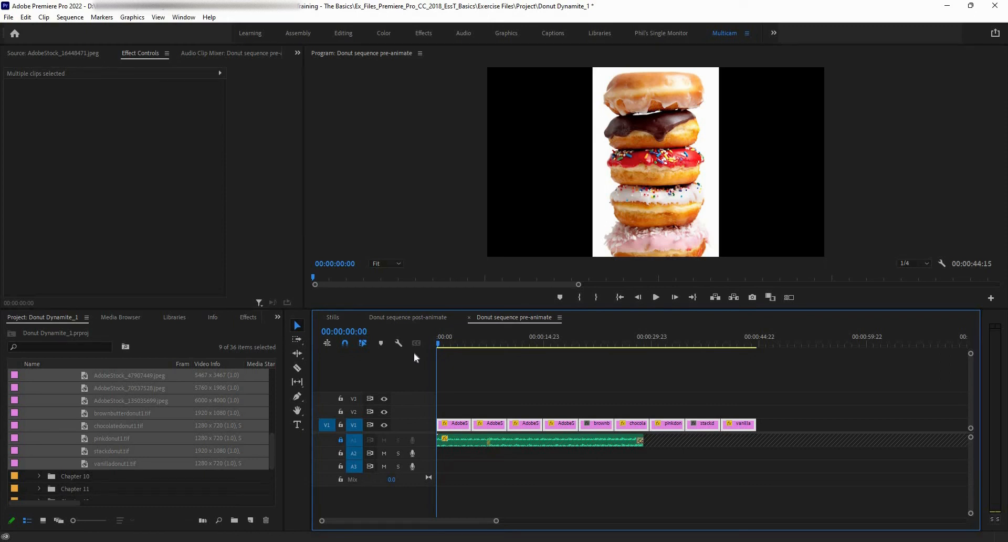
{"action": "left_click", "coordinate": [450, 346]}
{"action": "left_click_drag", "start_coordinate": [452, 348], "coordinate": [452, 348]}
{"action": "key", "text": "q"}
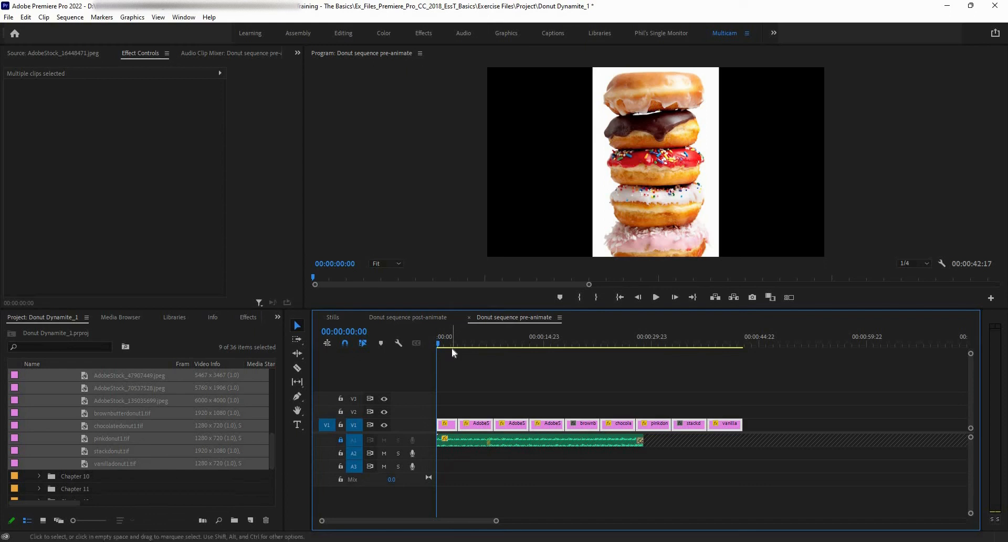
{"action": "key", "text": "ctrl+z"}
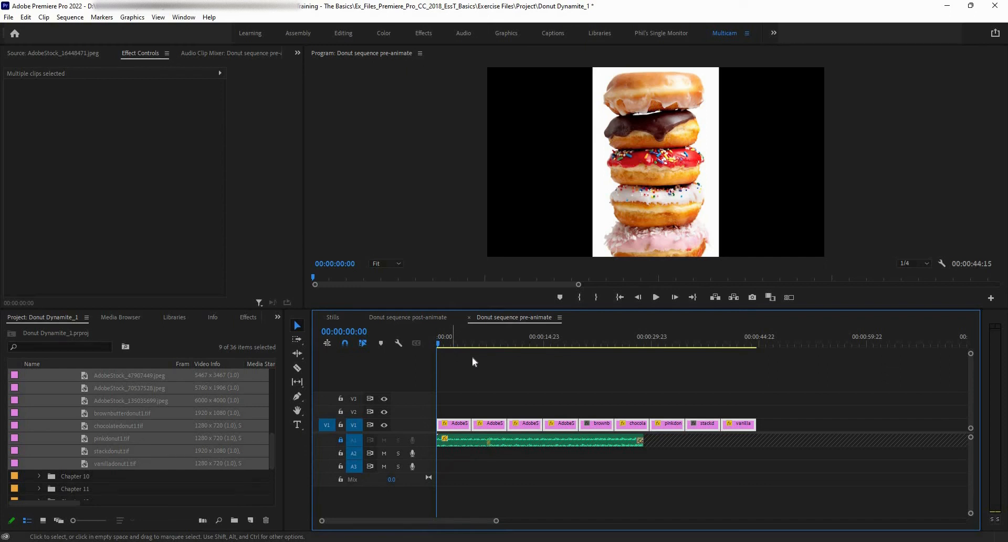
Try ripple-trimming the first image clip's end to the playhead, undo the trim and return to the sequence start
{"action": "left_click", "coordinate": [464, 347]}
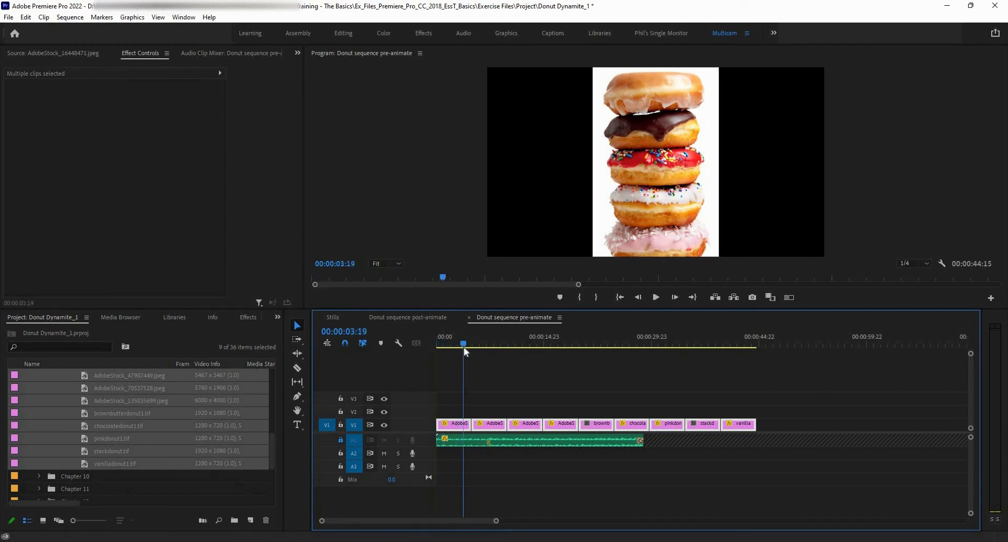
{"action": "key", "text": "w"}
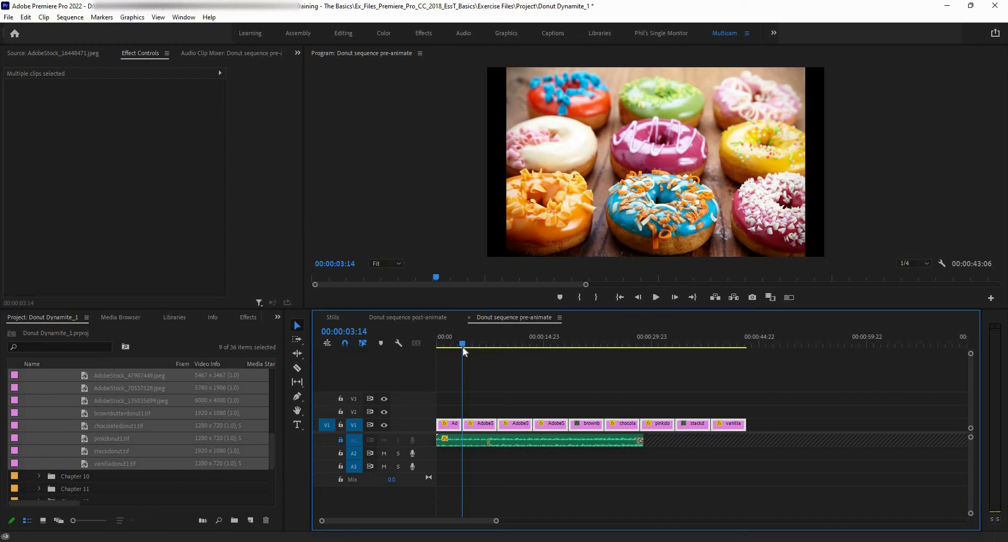
{"action": "key", "text": "ctrl+z"}
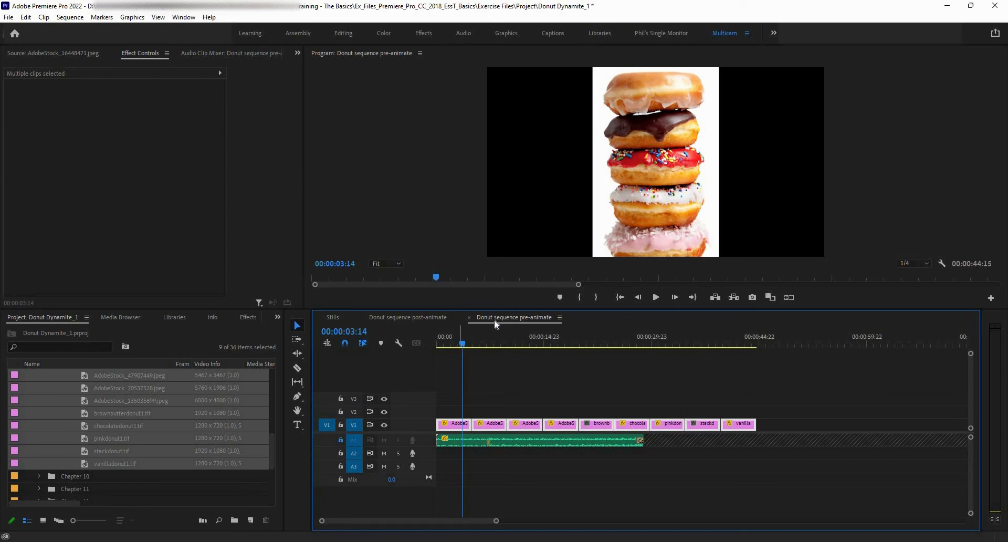
{"action": "key", "text": "Home"}
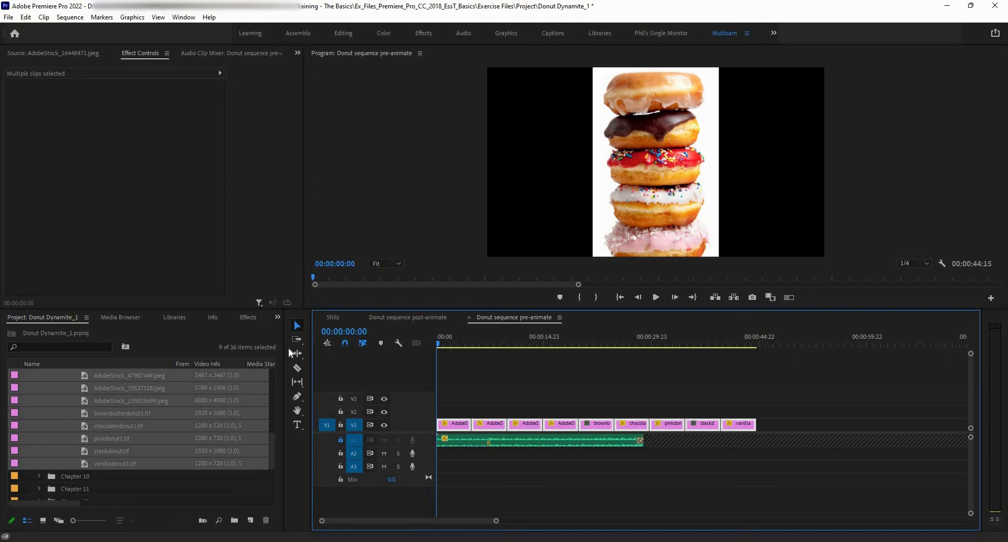
Play the opening of the sequence a couple of times to check the image timing against the music
{"action": "left_click", "coordinate": [204, 379]}
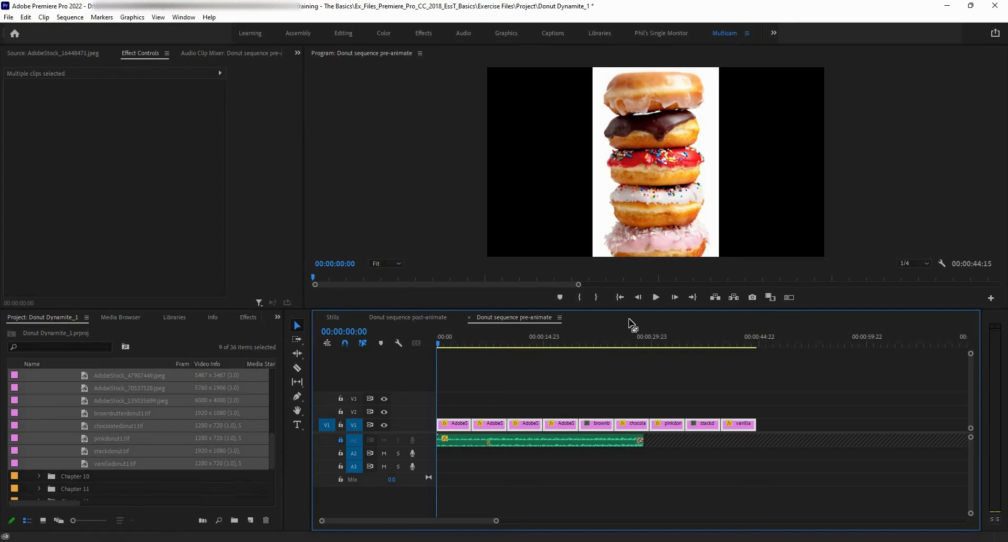
{"action": "left_click", "coordinate": [657, 297]}
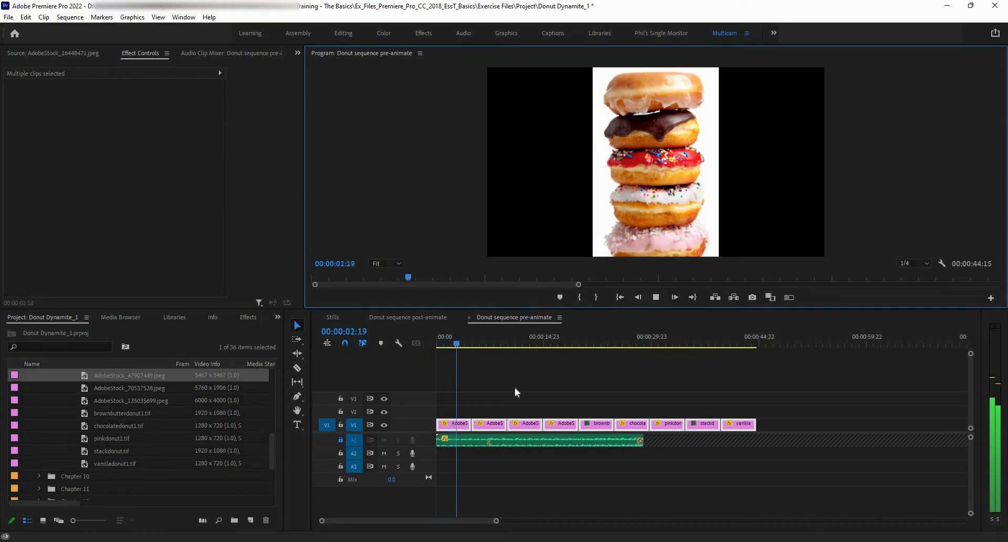
{"action": "key", "text": "space"}
{"action": "left_click", "coordinate": [445, 349]}
{"action": "left_click", "coordinate": [655, 298]}
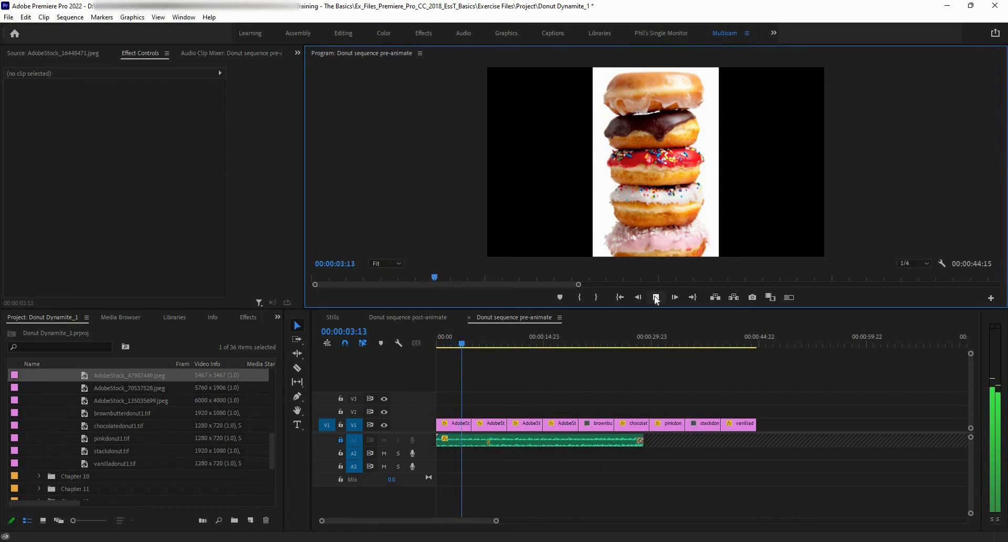
{"action": "key", "text": "space"}
{"action": "left_click", "coordinate": [438, 349]}
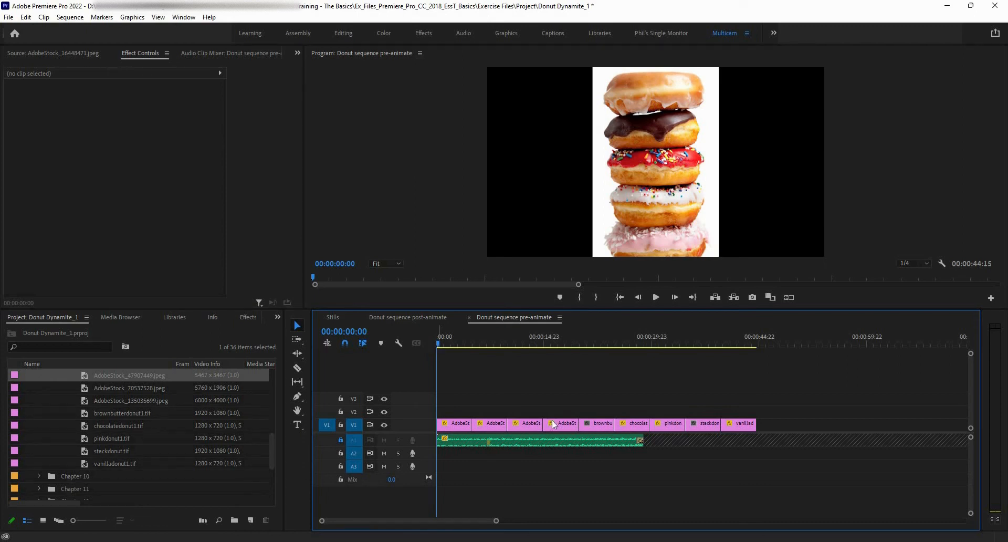
{"action": "left_click", "coordinate": [468, 340]}
{"action": "left_click_drag", "start_coordinate": [472, 337], "coordinate": [562, 340]}
Play the sequence from the start and ripple-trim each of the nine image clips' ends to the playhead about every two seconds
{"action": "left_click_drag", "start_coordinate": [781, 386], "coordinate": [439, 426]}
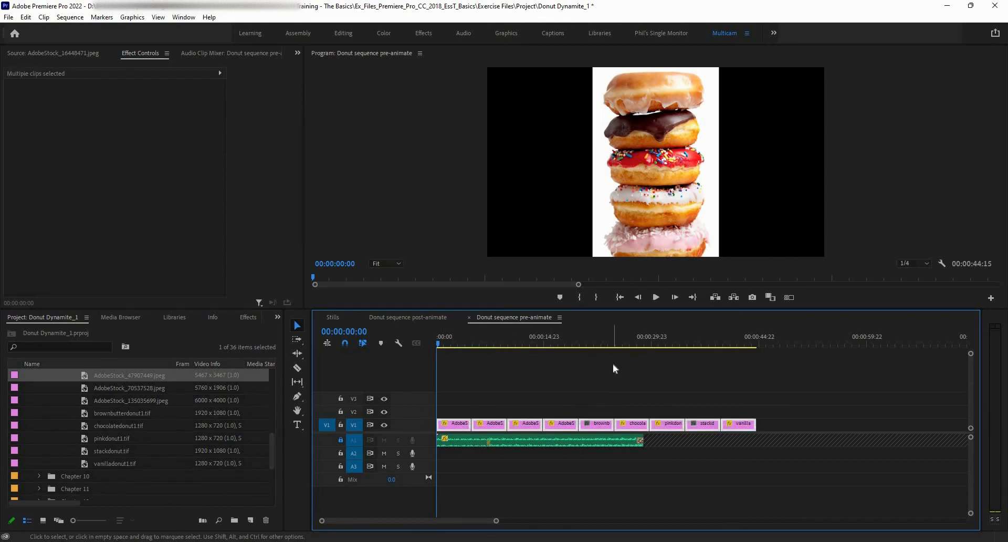
{"action": "key", "text": "space"}
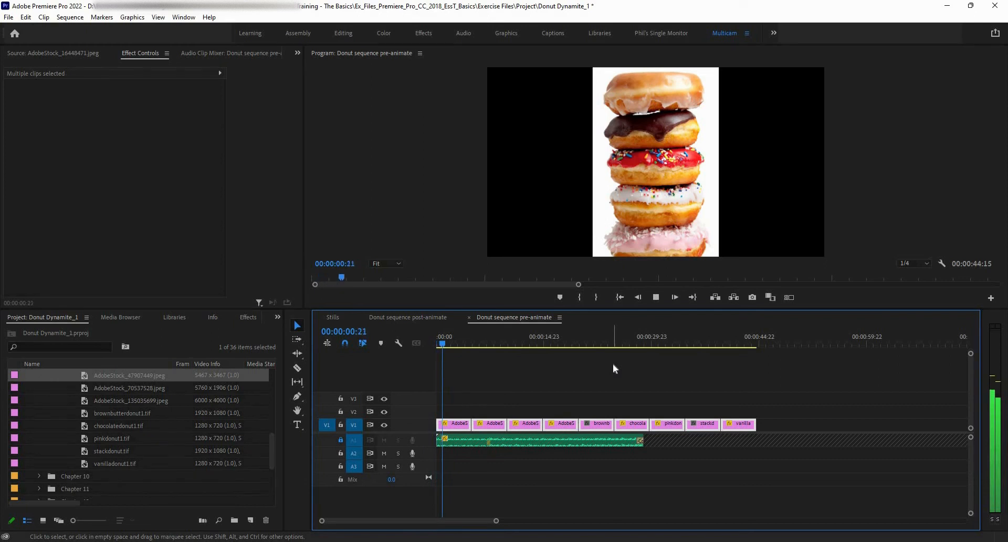
{"action": "key", "text": "w"}
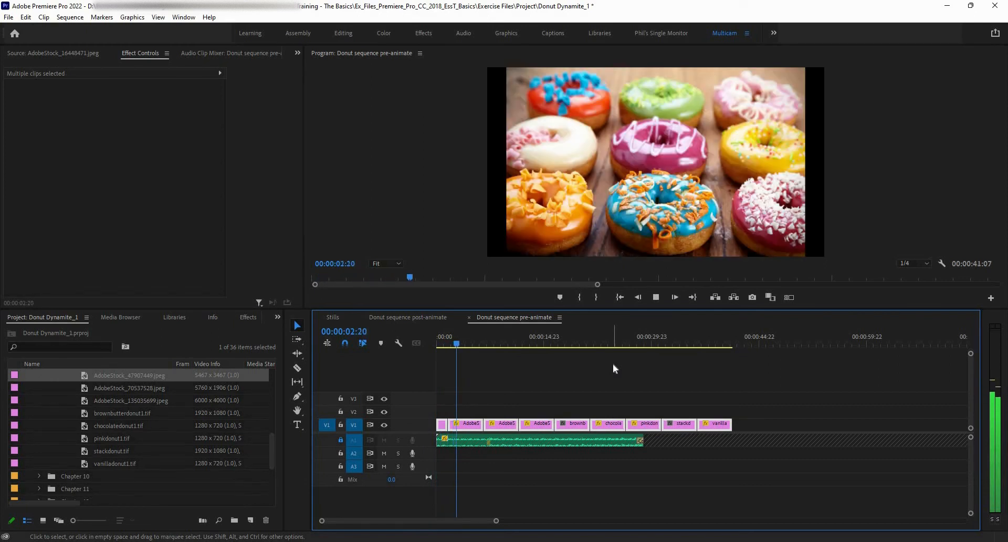
{"action": "key", "text": "w"}
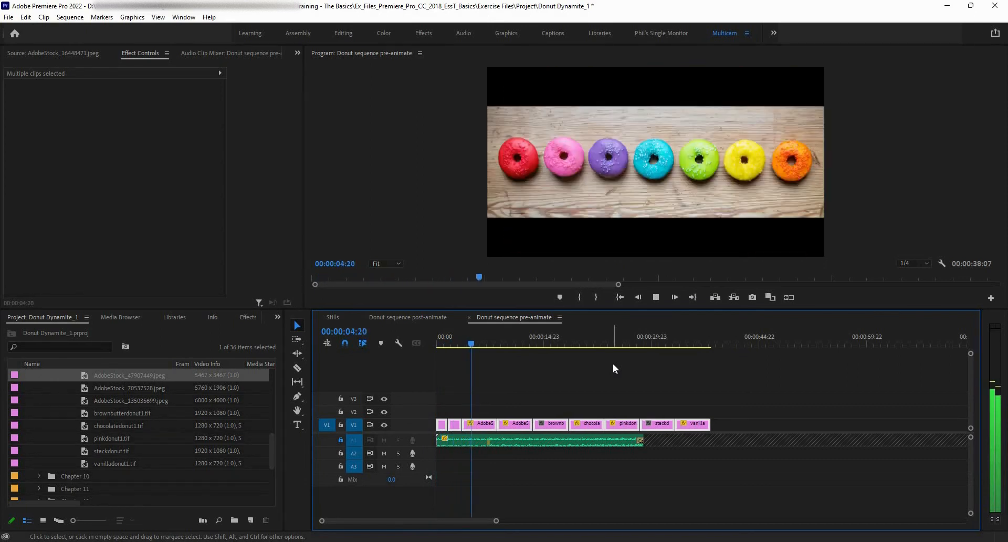
{"action": "key", "text": "w"}
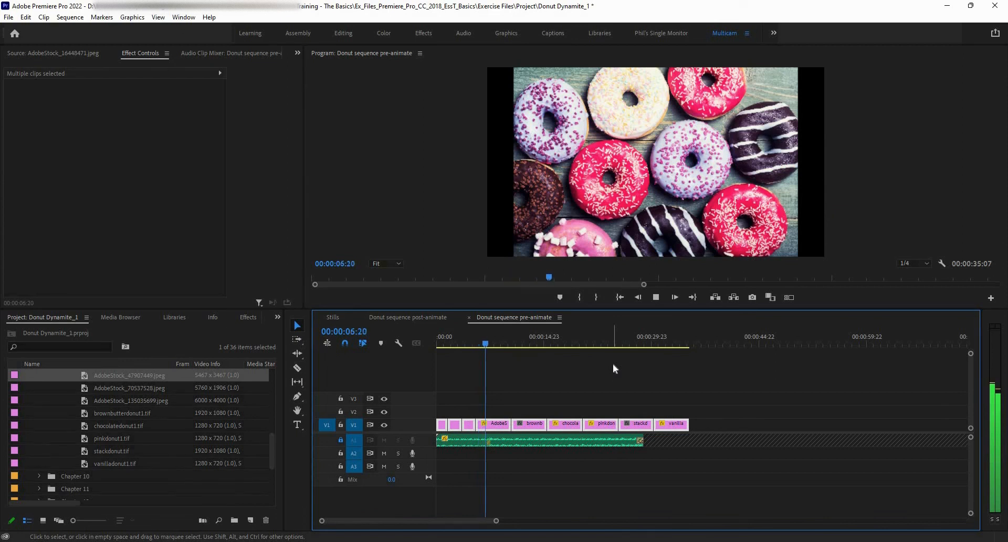
{"action": "key", "text": "w"}
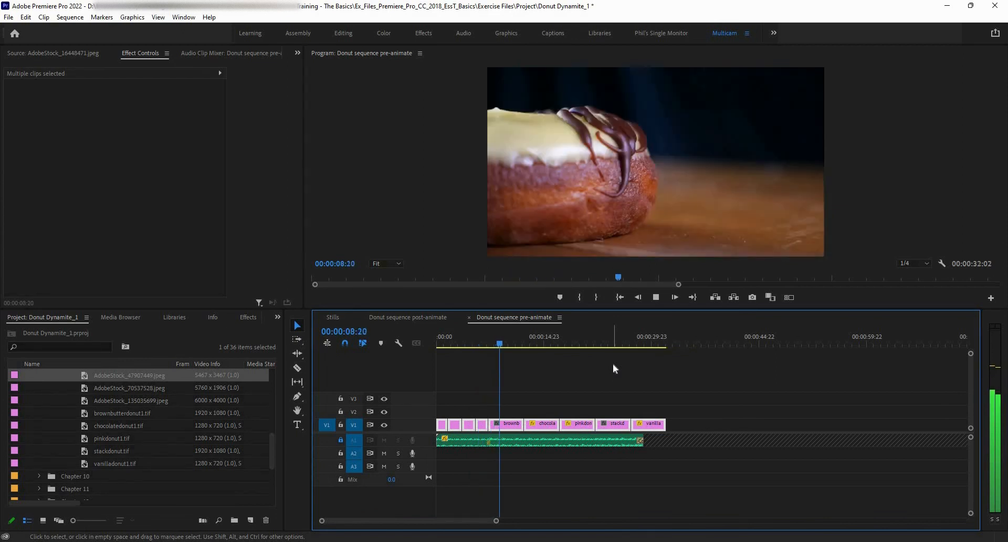
{"action": "key", "text": "w"}
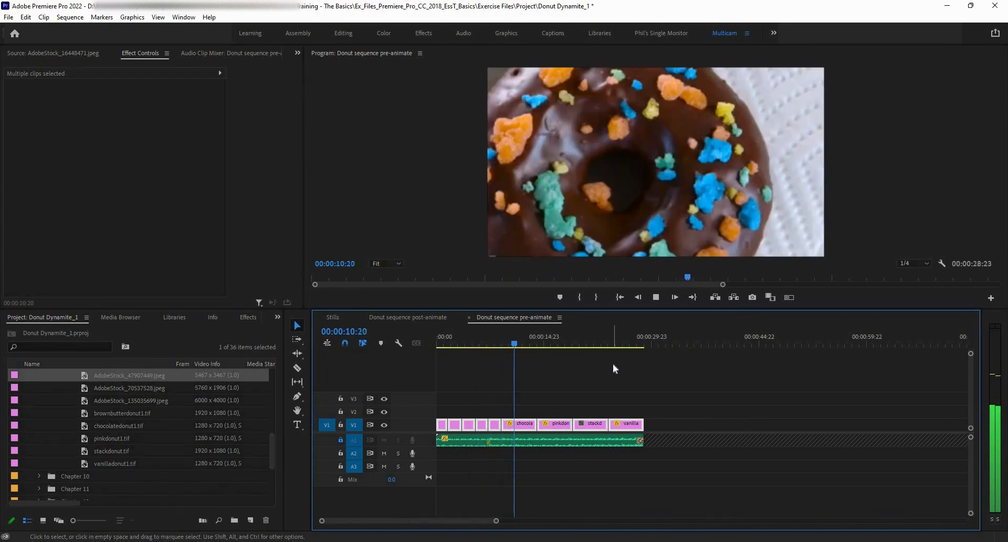
{"action": "key", "text": "w"}
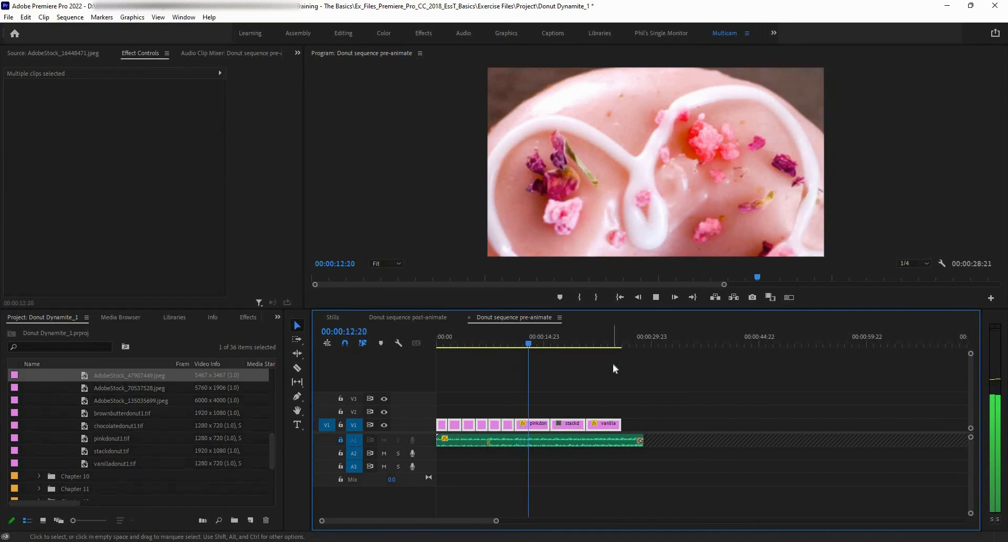
{"action": "key", "text": "w"}
{"action": "key", "text": "w"}
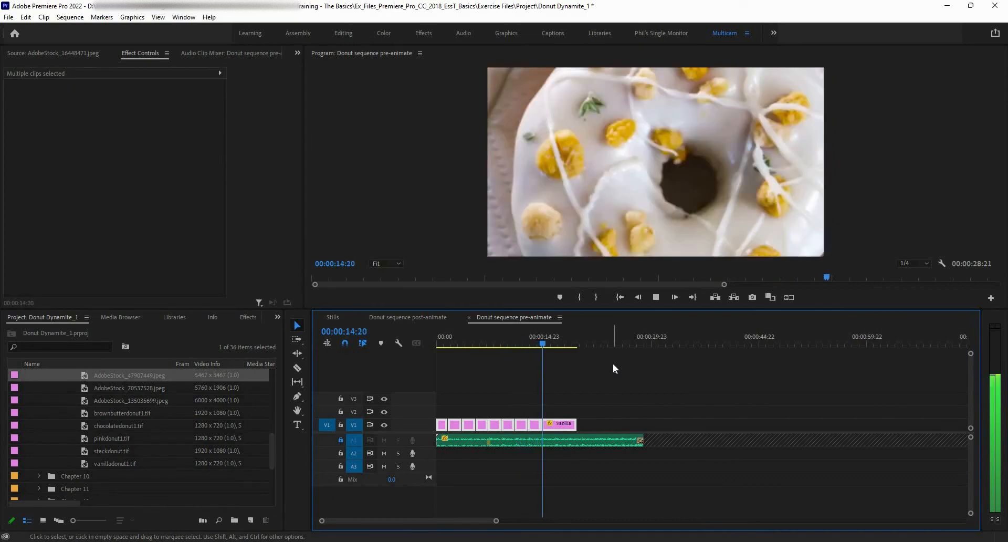
{"action": "key", "text": "w"}
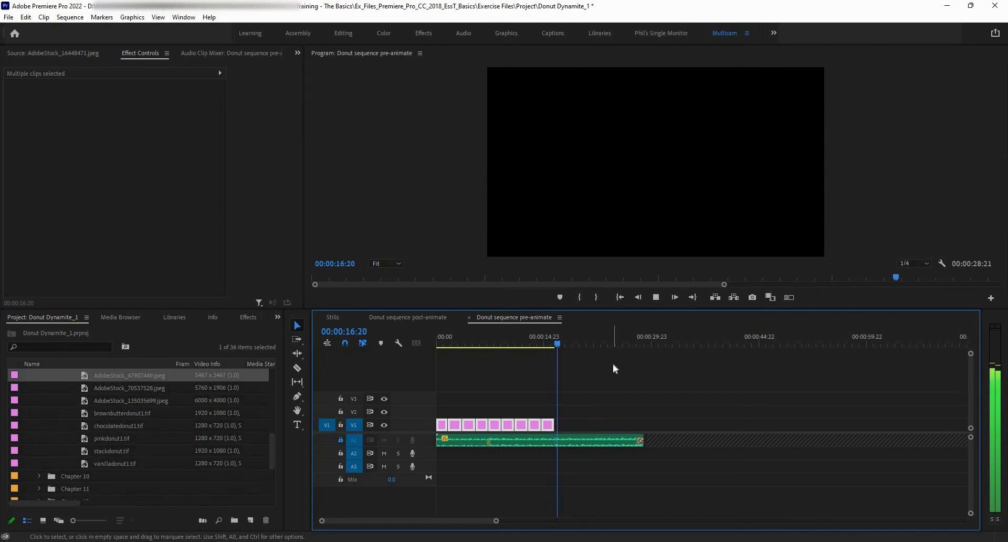
{"action": "key", "text": "space"}
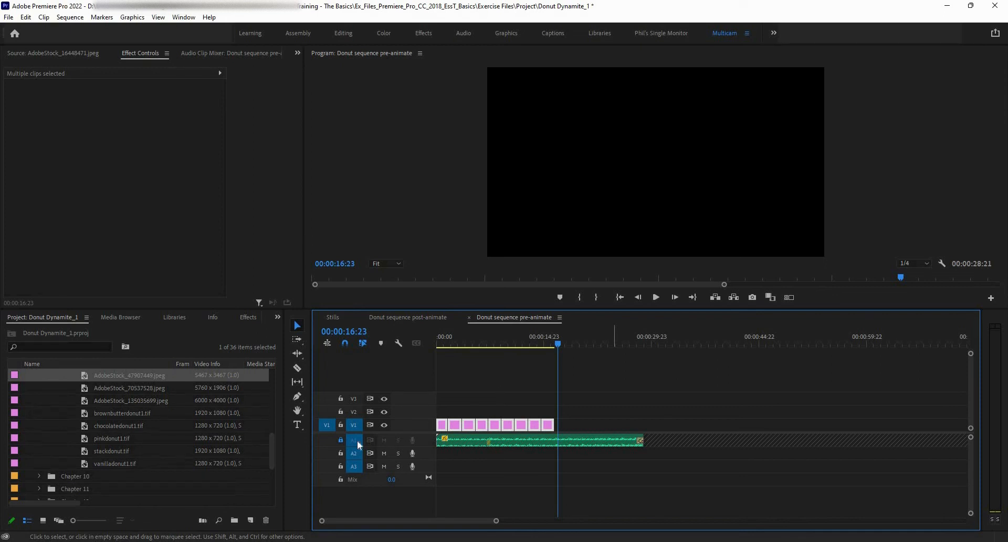
Unlock audio track A1 and trim the music clip's end back to the end of the last image clip
{"action": "left_click", "coordinate": [341, 439]}
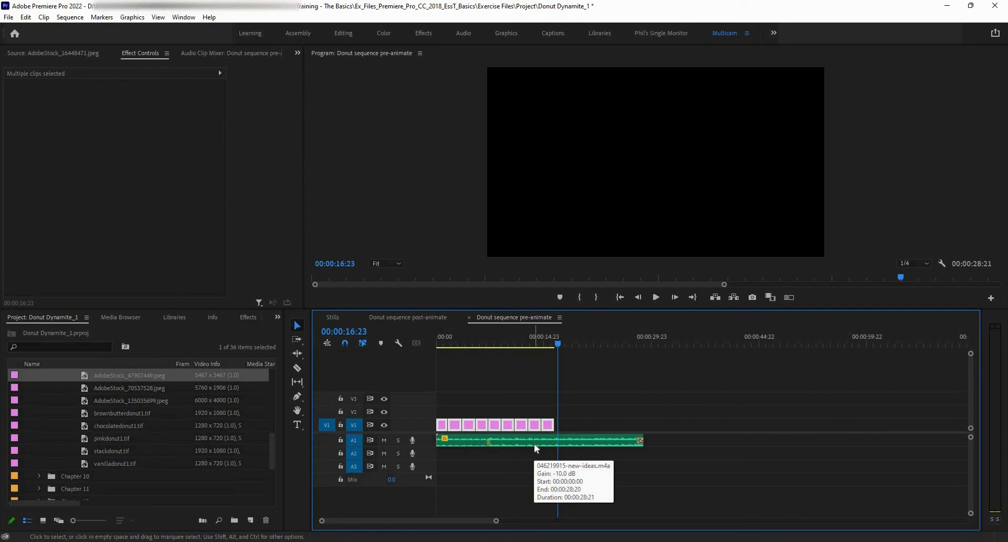
{"action": "left_click", "coordinate": [642, 441]}
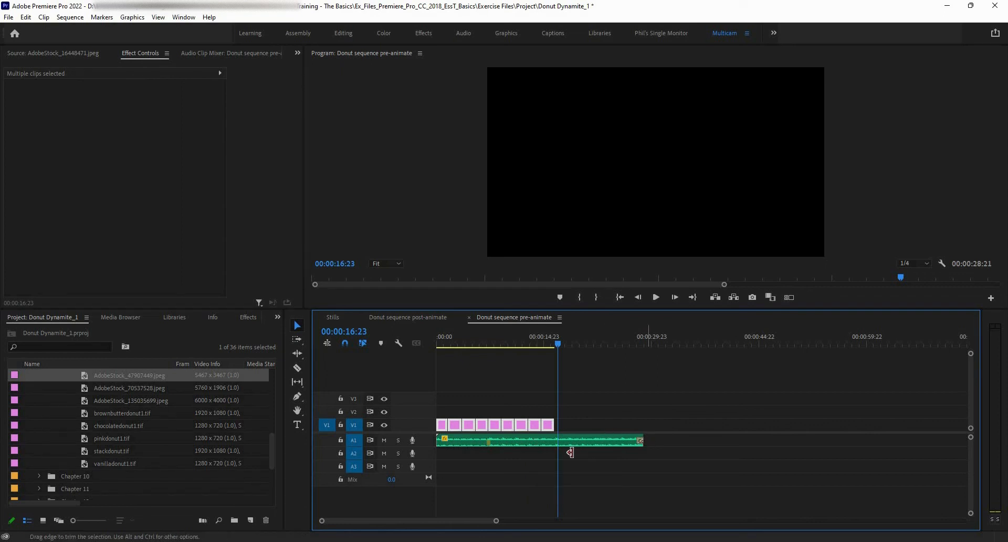
{"action": "key", "text": "e"}
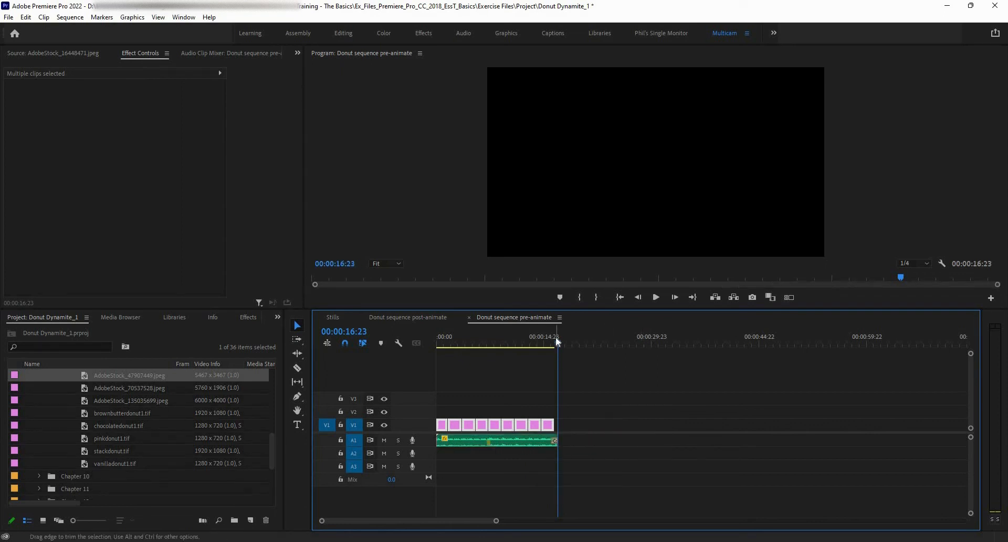
{"action": "left_click_drag", "start_coordinate": [563, 439], "coordinate": [558, 459]}
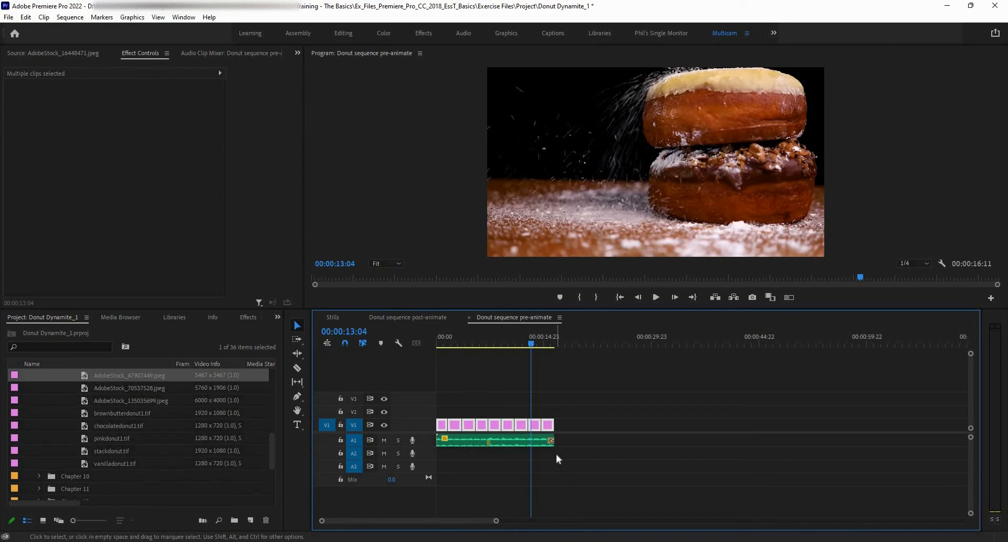
At the sequence start, set the first image clip's Scale to 58.2 and its vertical Position to 1574
{"action": "key", "text": "Home"}
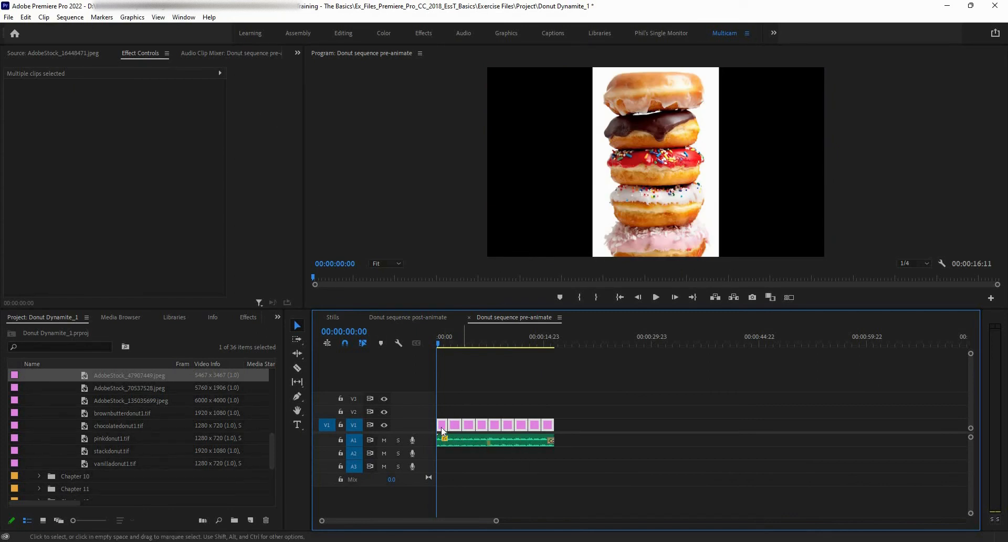
{"action": "left_click", "coordinate": [441, 426]}
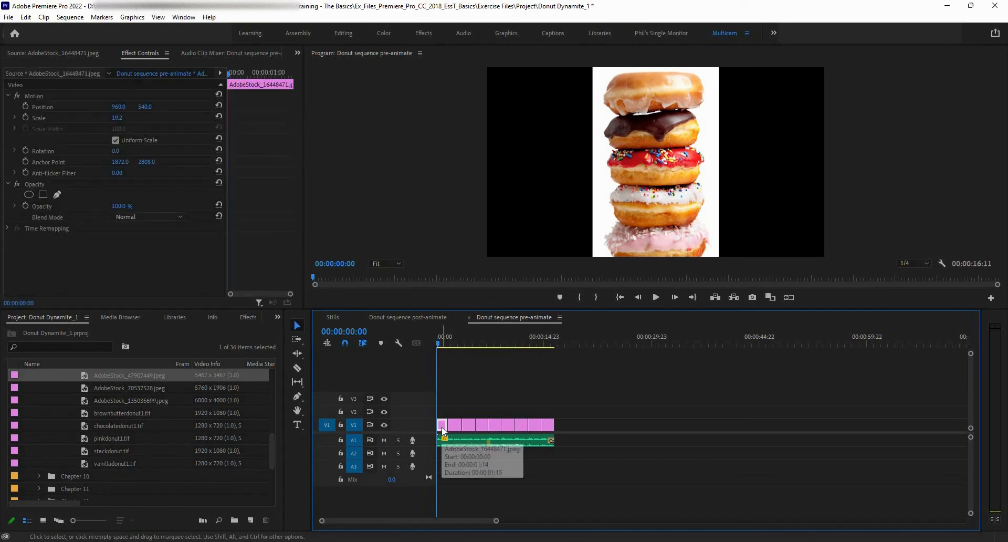
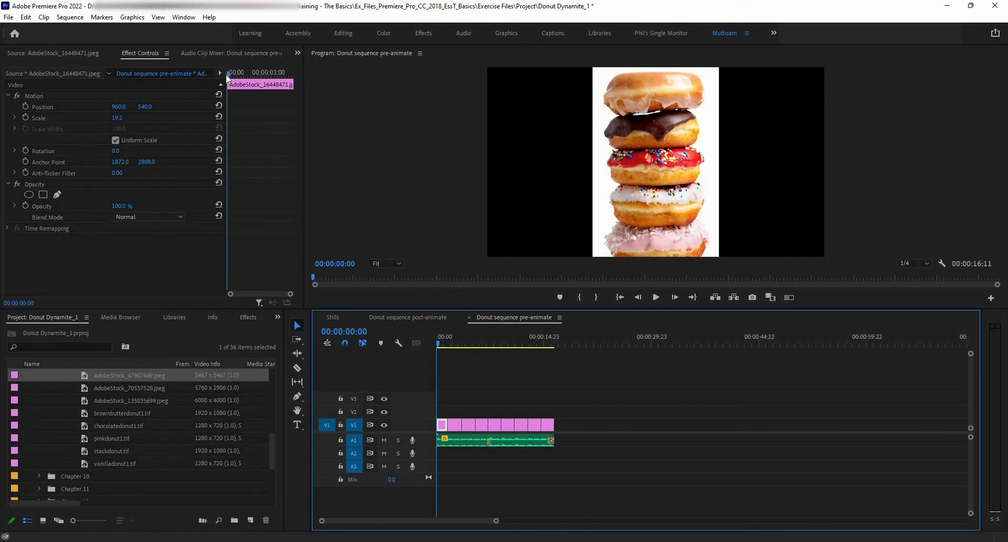
{"action": "left_click", "coordinate": [132, 119]}
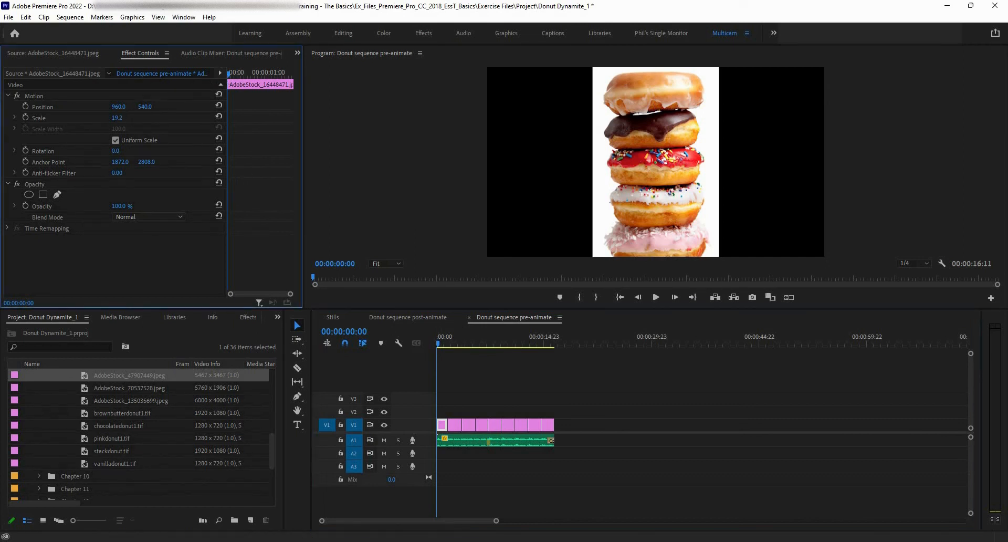
{"action": "left_click_drag", "start_coordinate": [124, 118], "coordinate": [127, 120]}
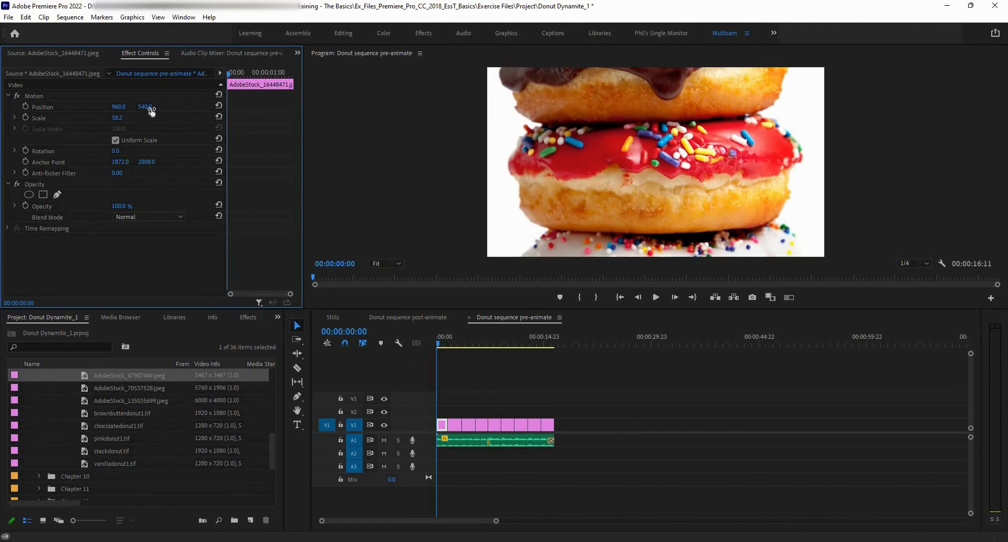
{"action": "left_click_drag", "start_coordinate": [147, 107], "coordinate": [153, 107]}
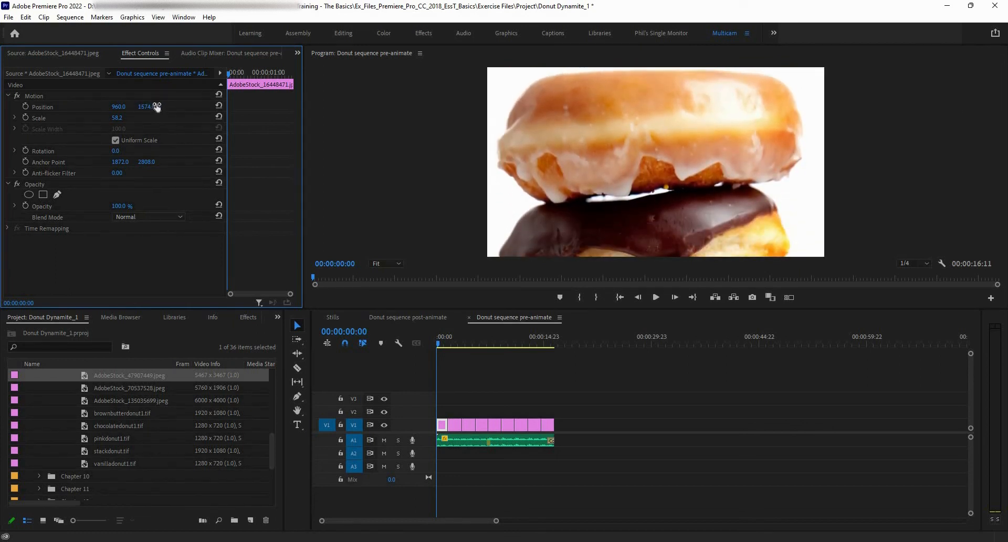
Animate the first image's Position with keyframes at the clip's start and end and one at 00:00:00:18 with vertical value -532.4
{"action": "left_click", "coordinate": [25, 106]}
{"action": "left_click_drag", "start_coordinate": [231, 76], "coordinate": [311, 77]}
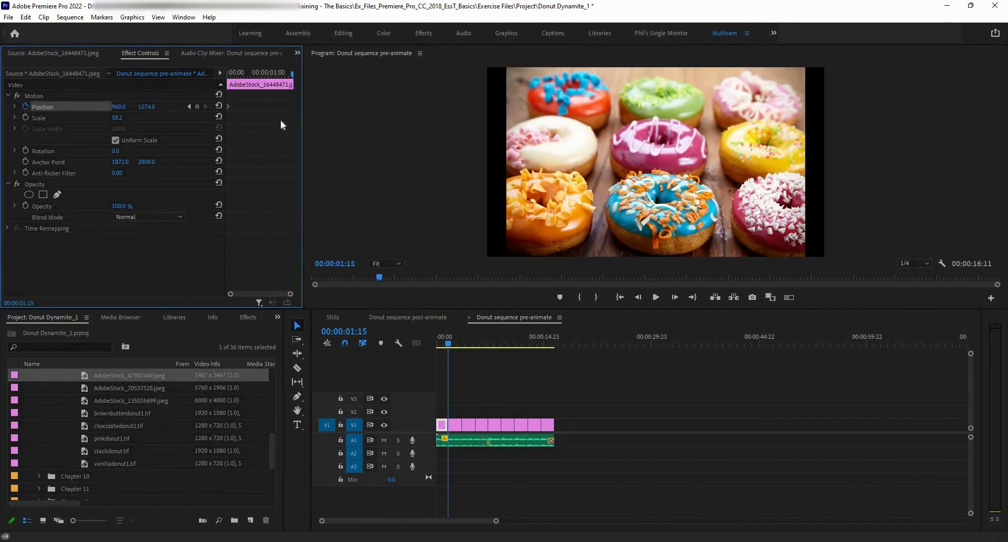
{"action": "key", "text": "Left"}
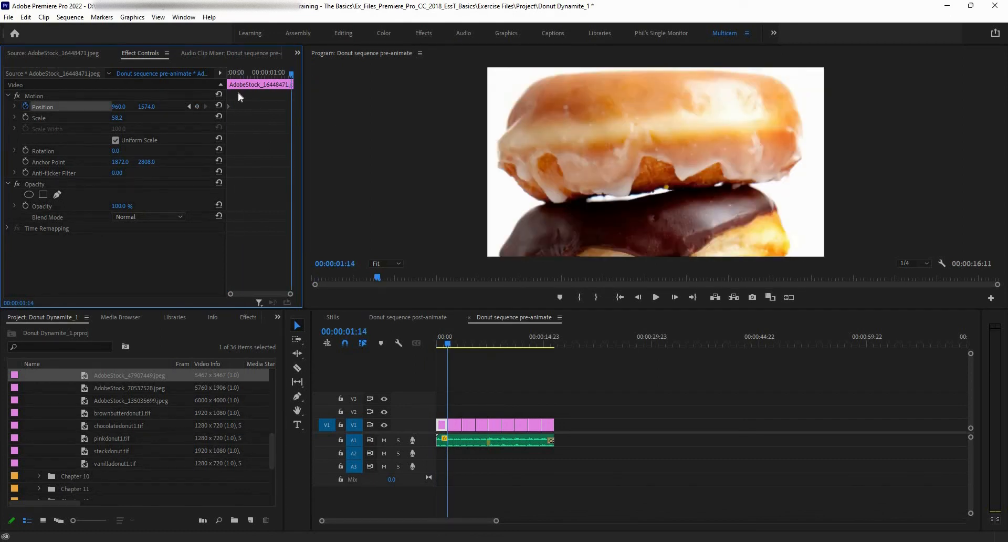
{"action": "key", "text": "Right"}
{"action": "left_click_drag", "start_coordinate": [148, 106], "coordinate": [92, 107]}
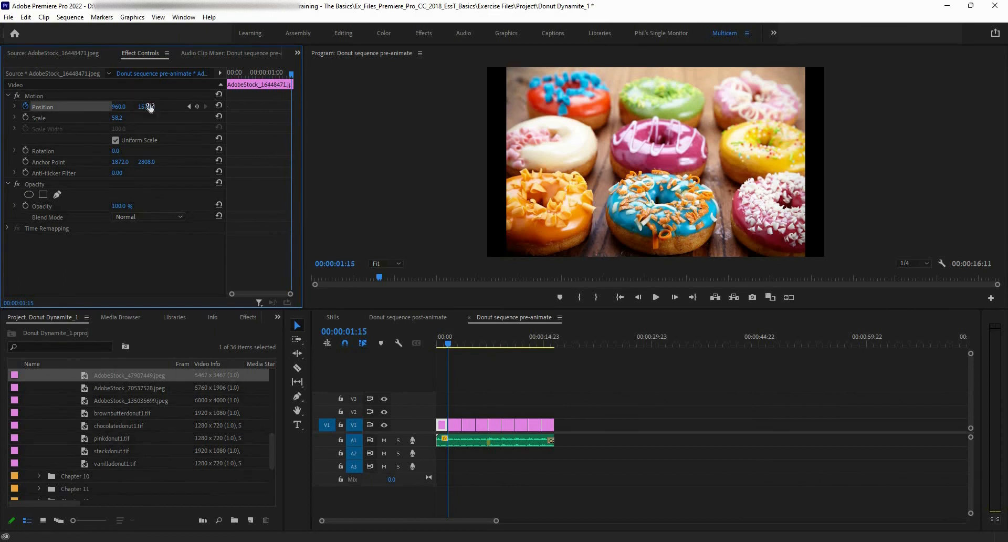
{"action": "left_click_drag", "start_coordinate": [448, 346], "coordinate": [441, 346]}
{"action": "left_click_drag", "start_coordinate": [147, 106], "coordinate": [9, 106]}
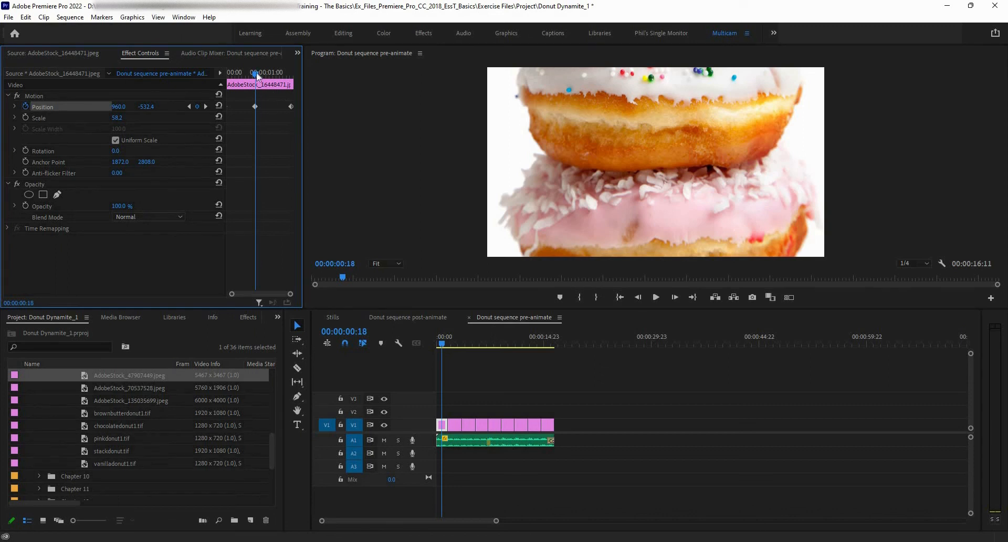
Scrub through the first image clip from its start to its end to examine the movement between the Position keyframes
{"action": "left_click_drag", "start_coordinate": [258, 76], "coordinate": [221, 82]}
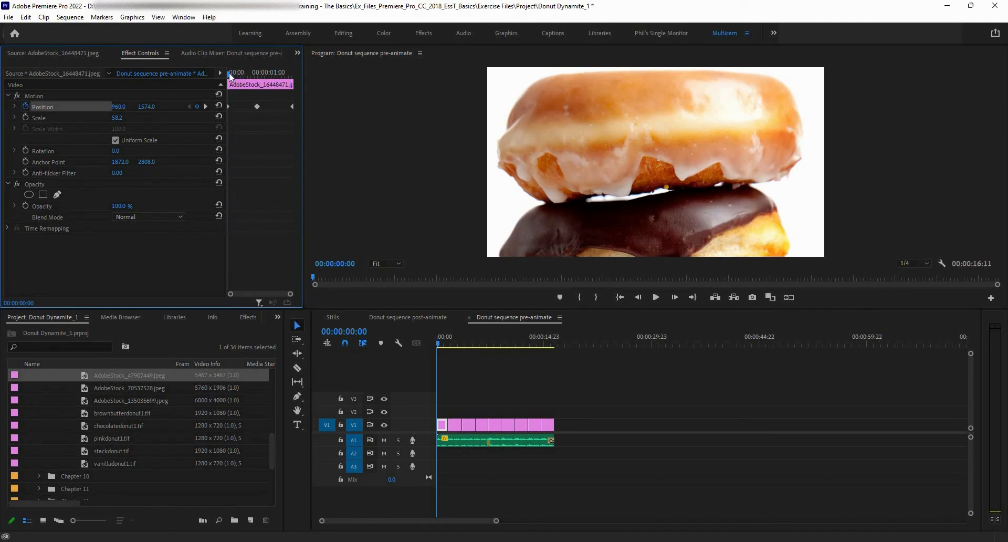
{"action": "left_click_drag", "start_coordinate": [249, 81], "coordinate": [286, 87]}
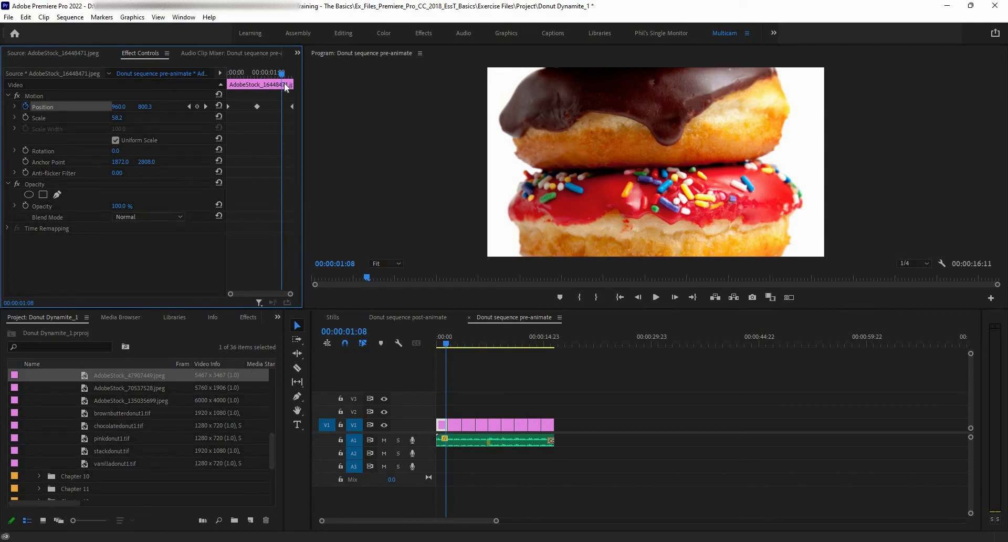
{"action": "left_click", "coordinate": [274, 86]}
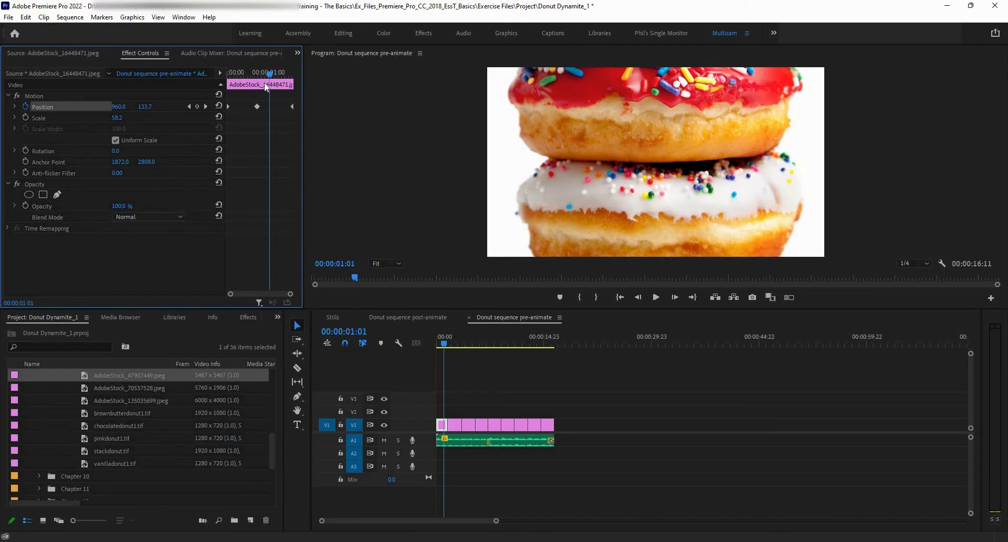
{"action": "left_click", "coordinate": [227, 74]}
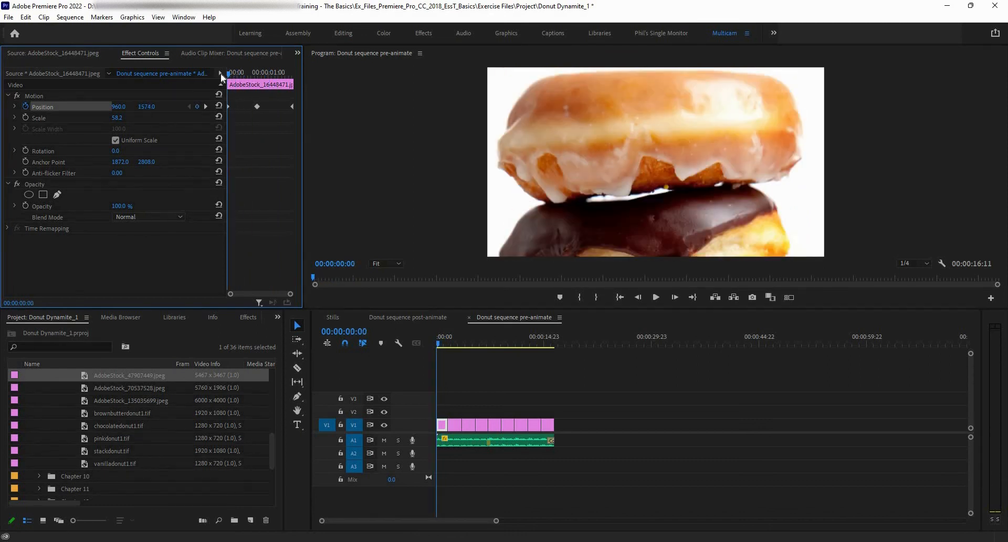
{"action": "mouse_move", "coordinate": [243, 78]}
{"action": "left_mouse_down"}
{"action": "mouse_move", "coordinate": [292, 81]}
{"action": "mouse_move", "coordinate": [257, 81]}
{"action": "left_mouse_up"}
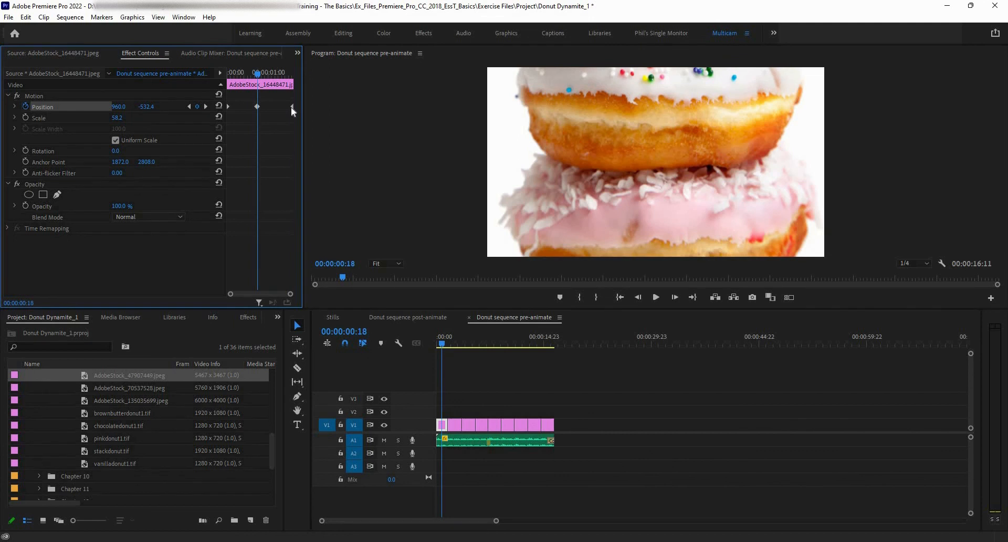
Move the middle Position keyframe onto the first clip's end keyframe and play the animation from the sequence start
{"action": "left_click_drag", "start_coordinate": [259, 106], "coordinate": [293, 107]}
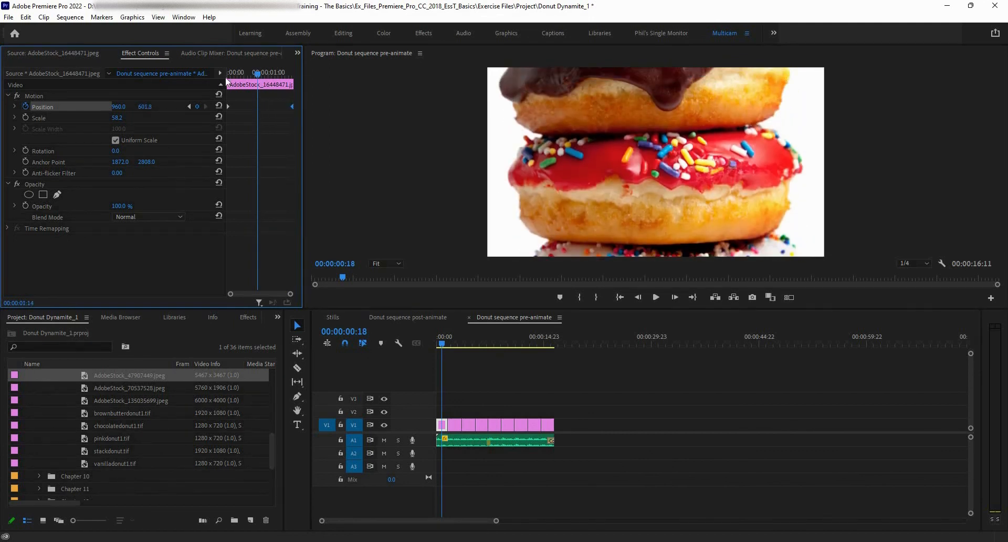
{"action": "key", "text": "Home"}
{"action": "key", "text": "space"}
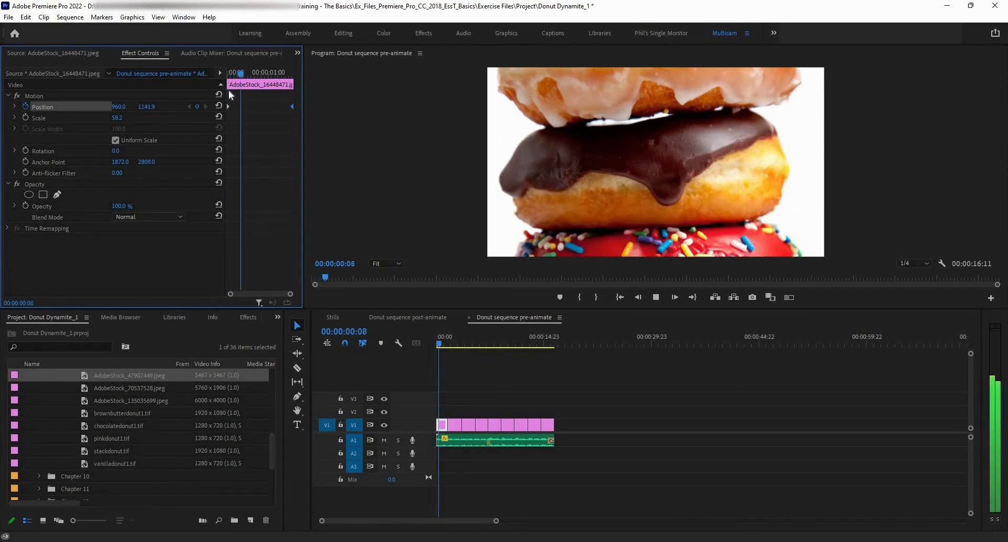
{"action": "key", "text": "space"}
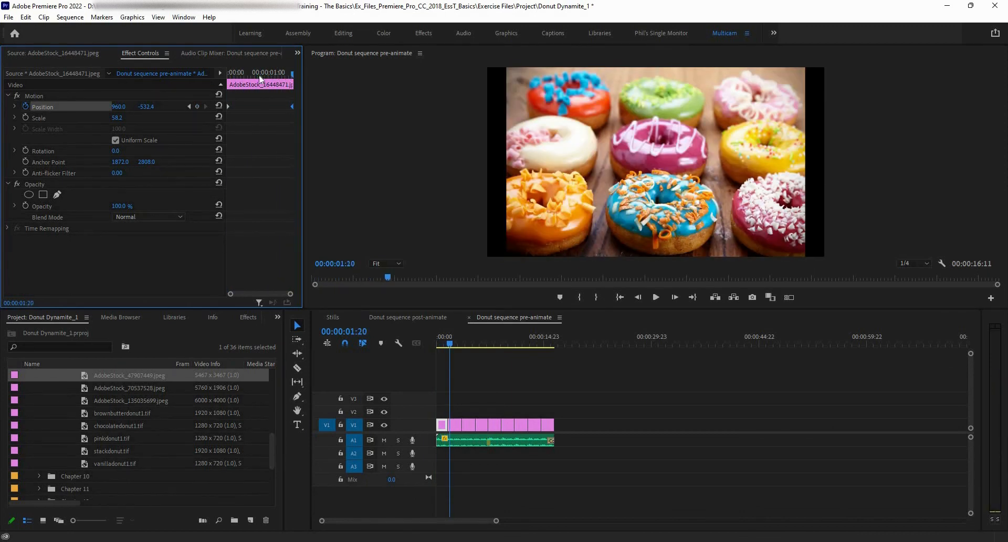
{"action": "left_click", "coordinate": [254, 74]}
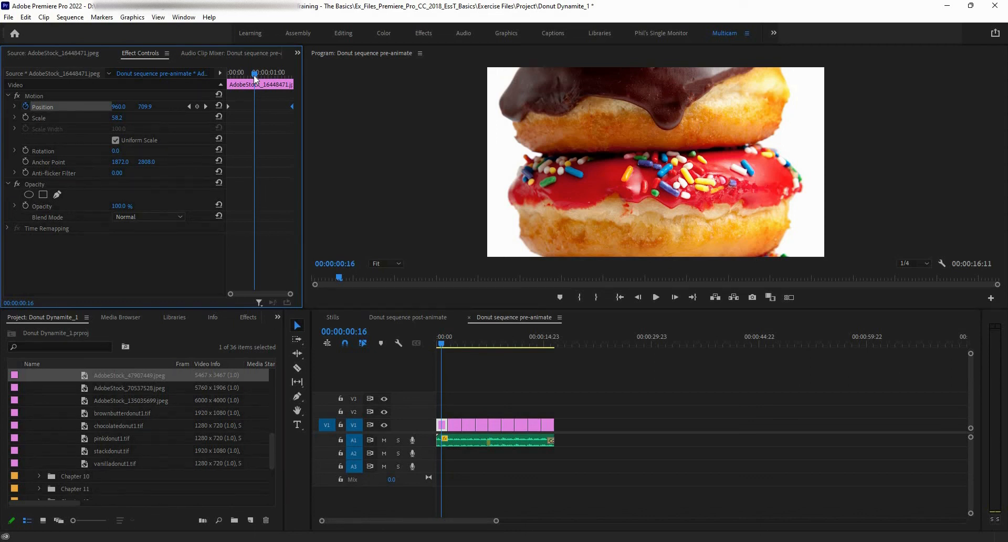
{"action": "right_click", "coordinate": [254, 74]}
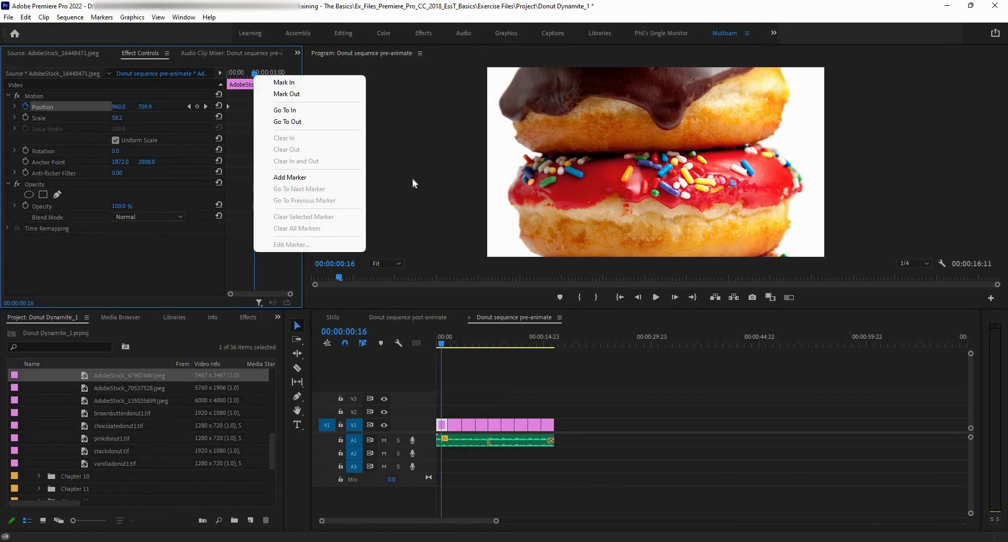
{"action": "left_click", "coordinate": [411, 178]}
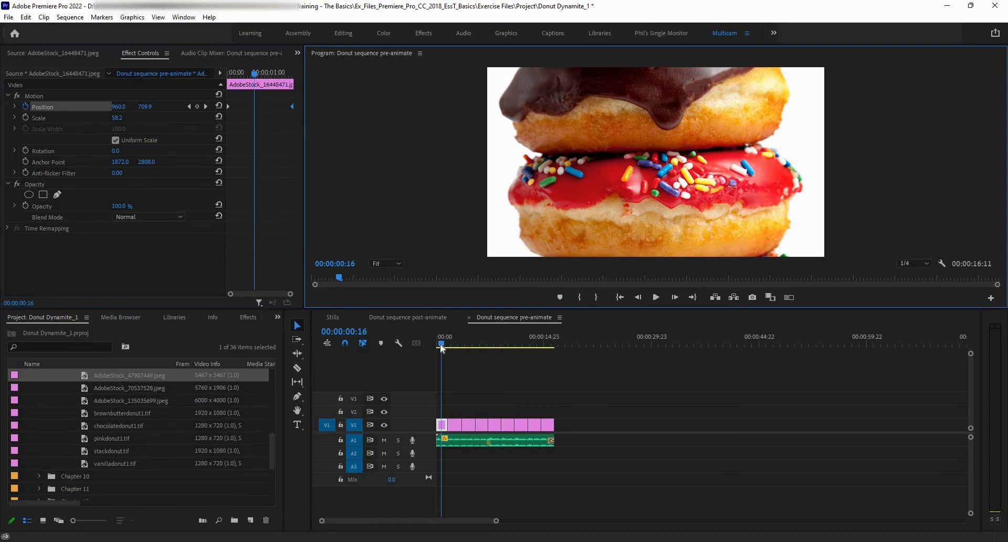
Set the temporal interpolation of the first image's start and end Position keyframes to Bezier
{"action": "left_click_drag", "start_coordinate": [444, 345], "coordinate": [437, 345]}
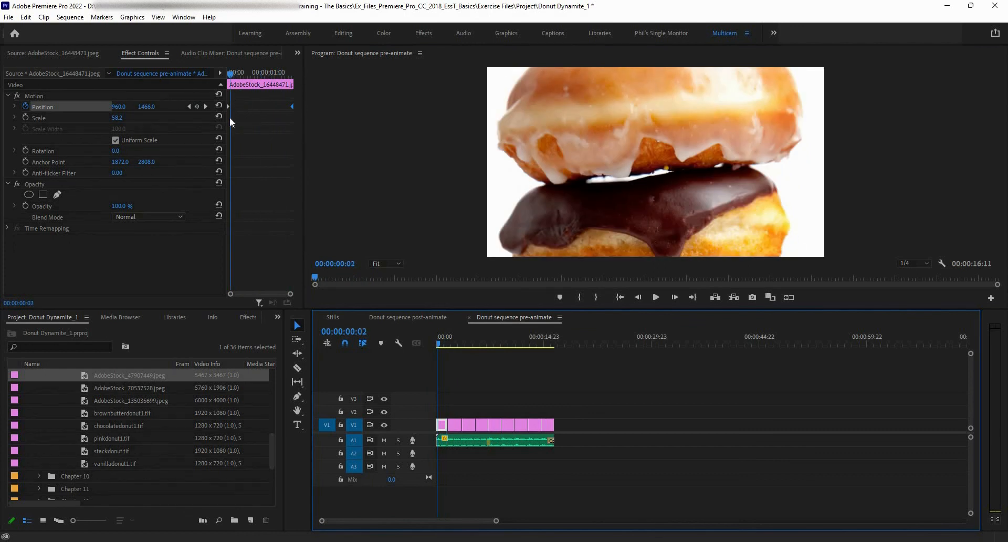
{"action": "left_click", "coordinate": [238, 103]}
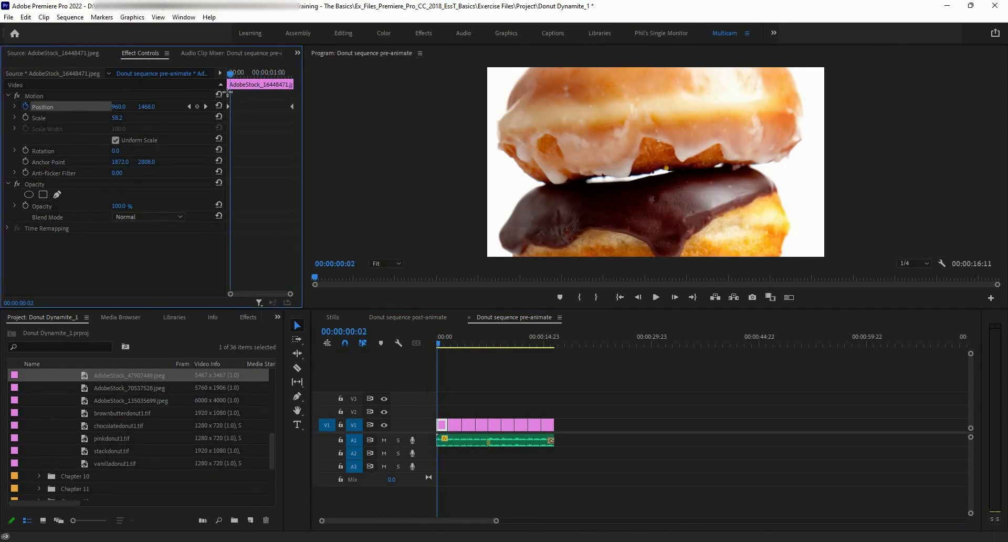
{"action": "left_click", "coordinate": [292, 108]}
{"action": "left_click", "coordinate": [228, 106]}
{"action": "right_click", "coordinate": [227, 106]}
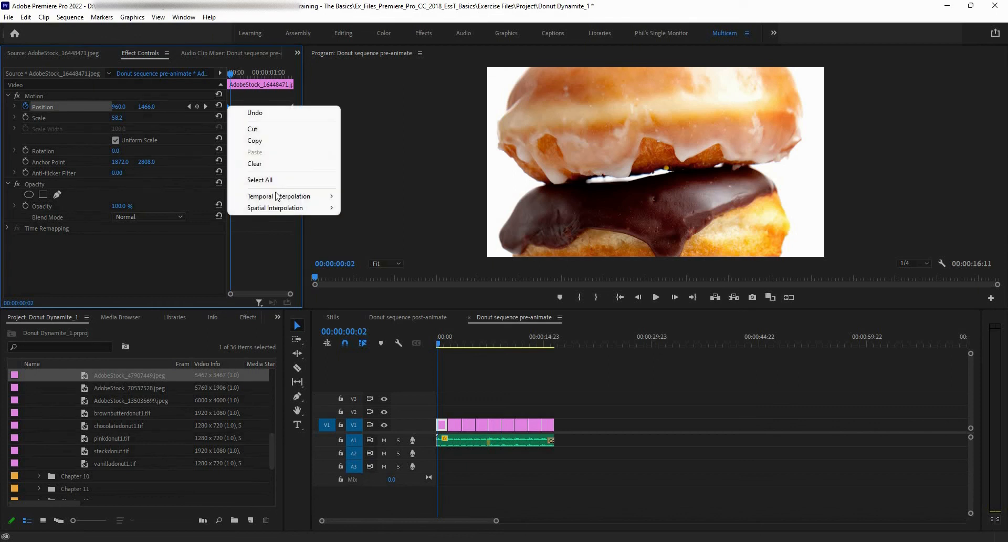
{"action": "mouse_move", "coordinate": [312, 198]}
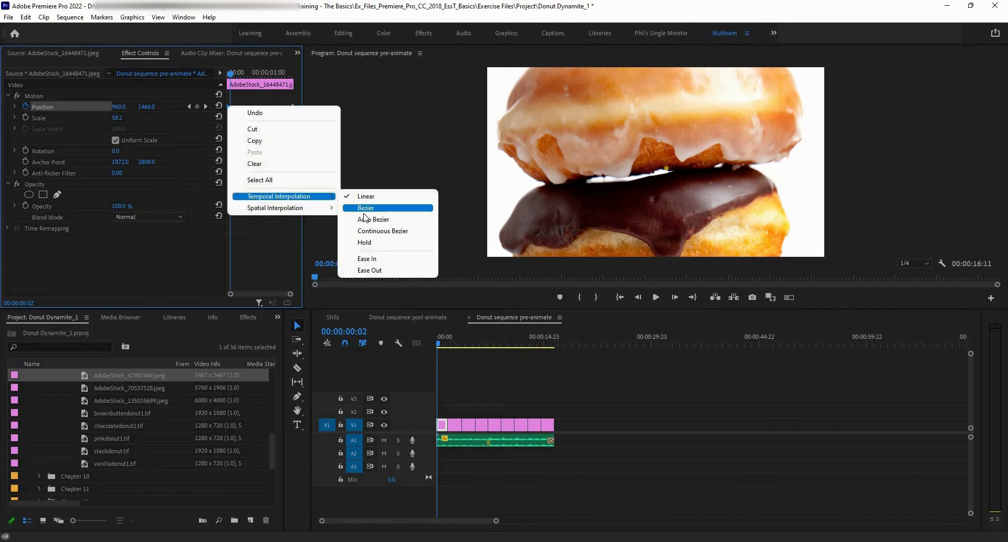
{"action": "left_click", "coordinate": [363, 212]}
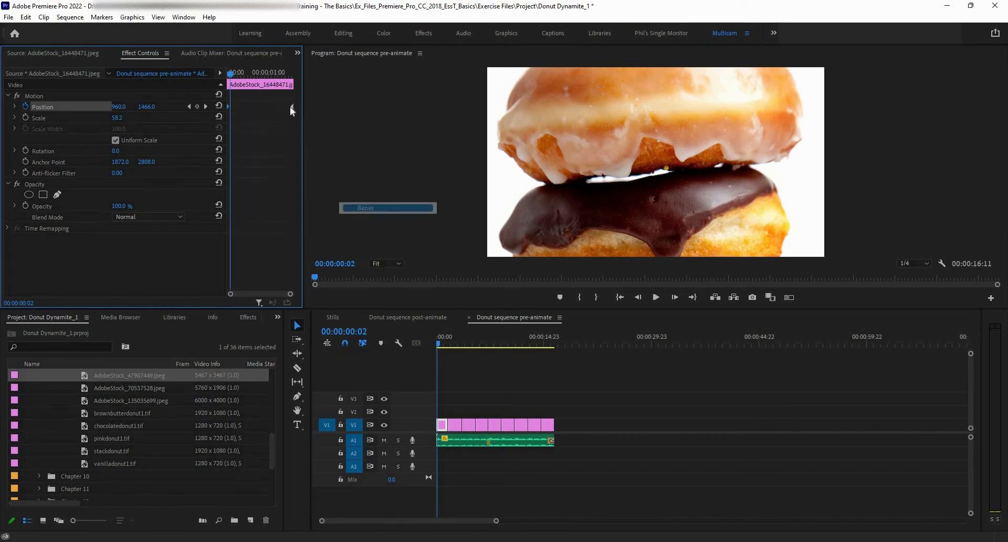
{"action": "right_click", "coordinate": [293, 106]}
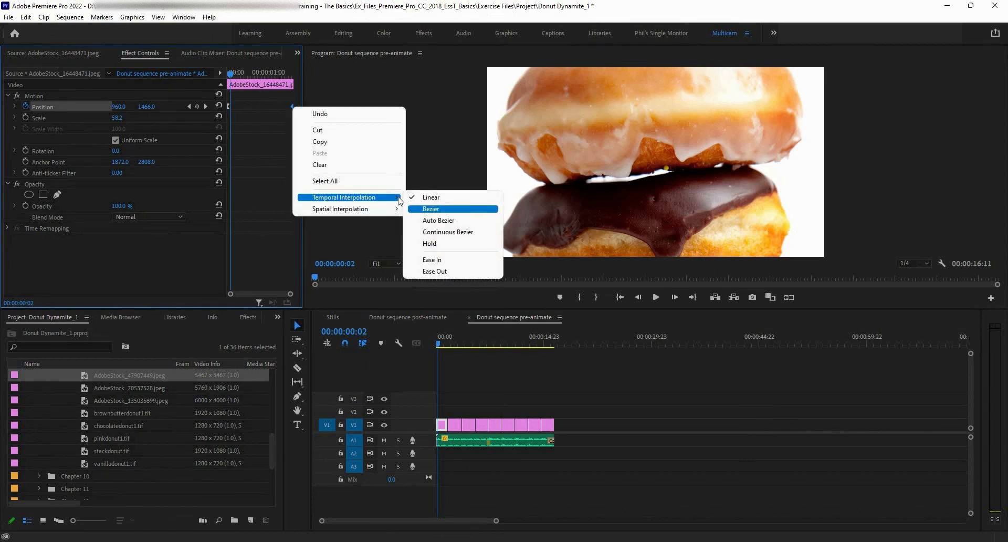
{"action": "left_click", "coordinate": [420, 208]}
Play the first image's animation to check its motion, and place the playhead at the clip's end at 00:00:01:15
{"action": "key", "text": "space"}
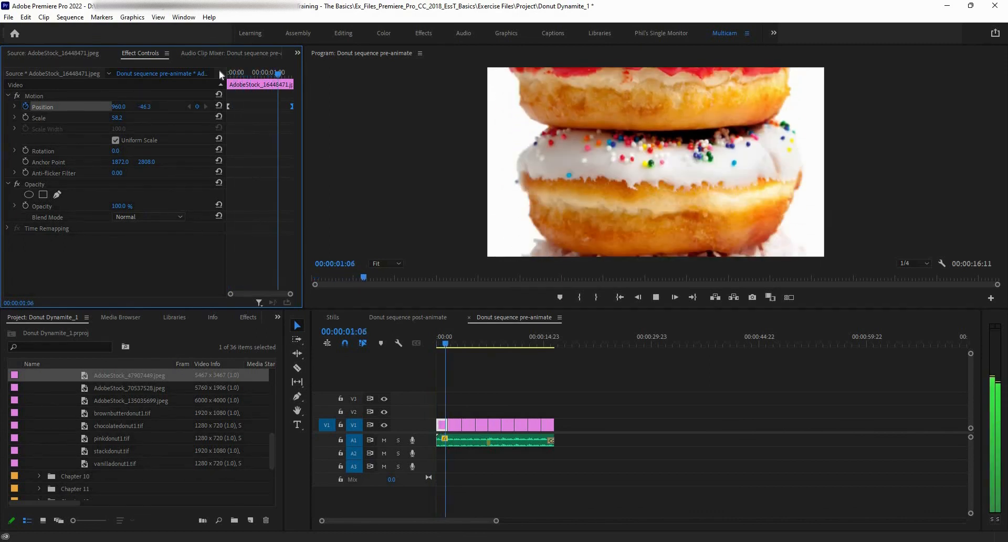
{"action": "key", "text": "space"}
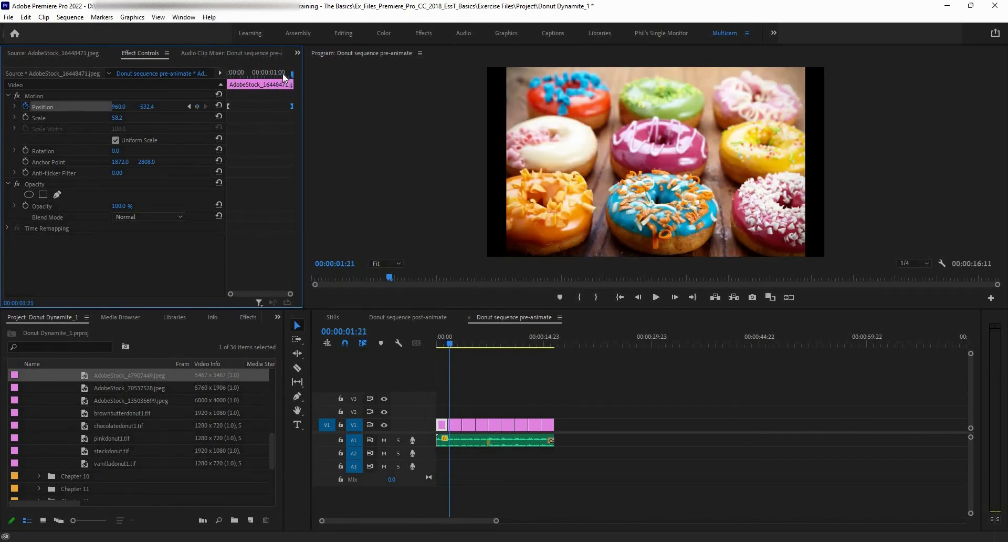
{"action": "left_click", "coordinate": [284, 73]}
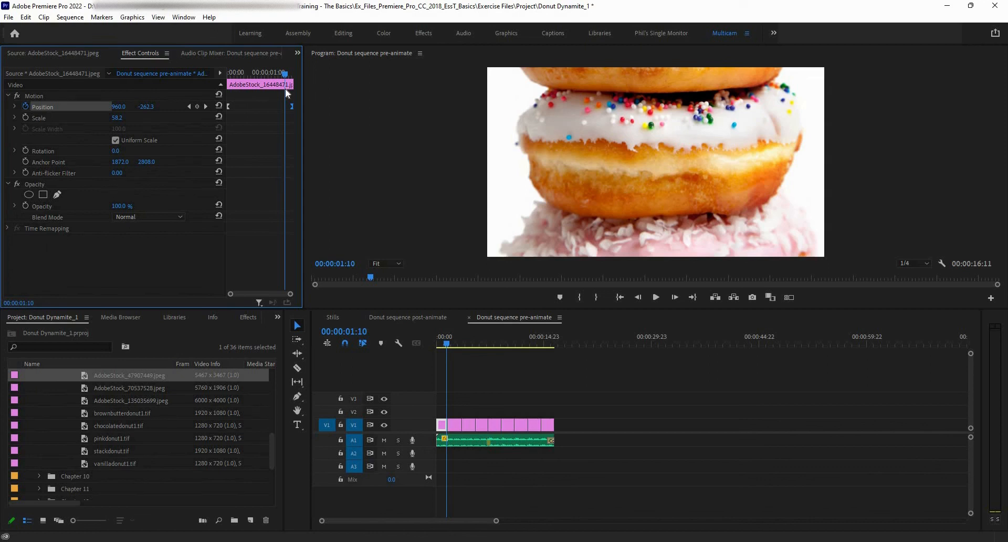
{"action": "key", "text": "shift+Right"}
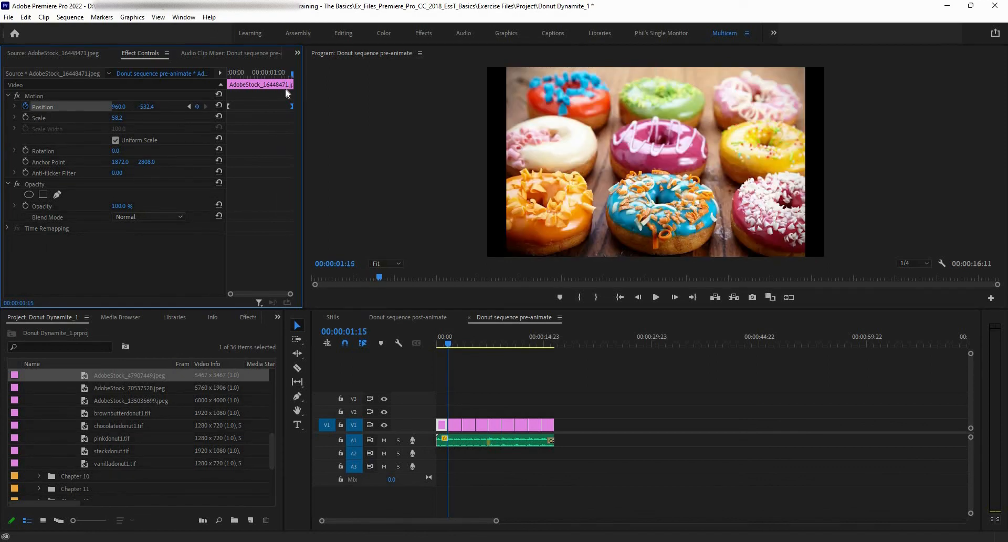
Select the second image clip in the sequence and increase its Scale to 36.2
{"action": "left_click", "coordinate": [455, 428]}
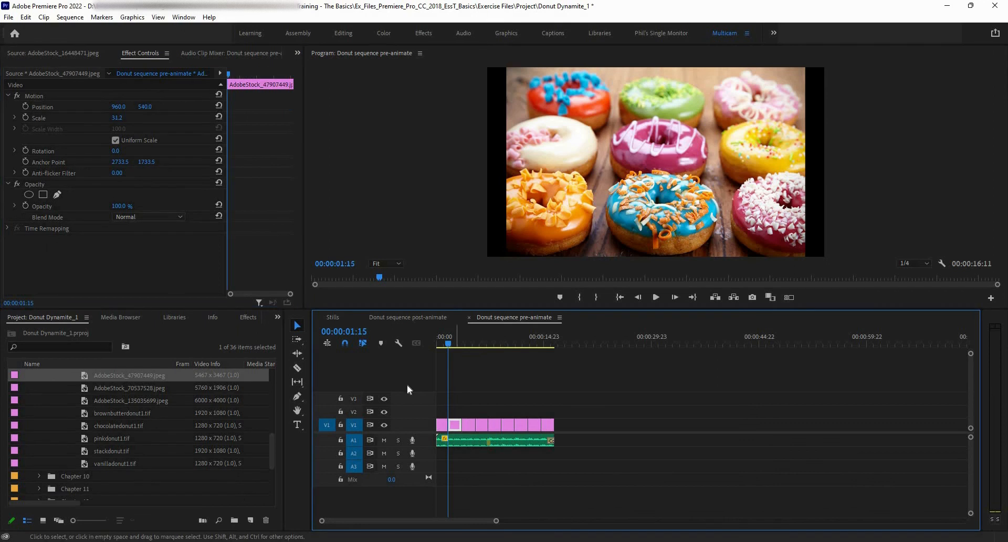
{"action": "left_click", "coordinate": [114, 121]}
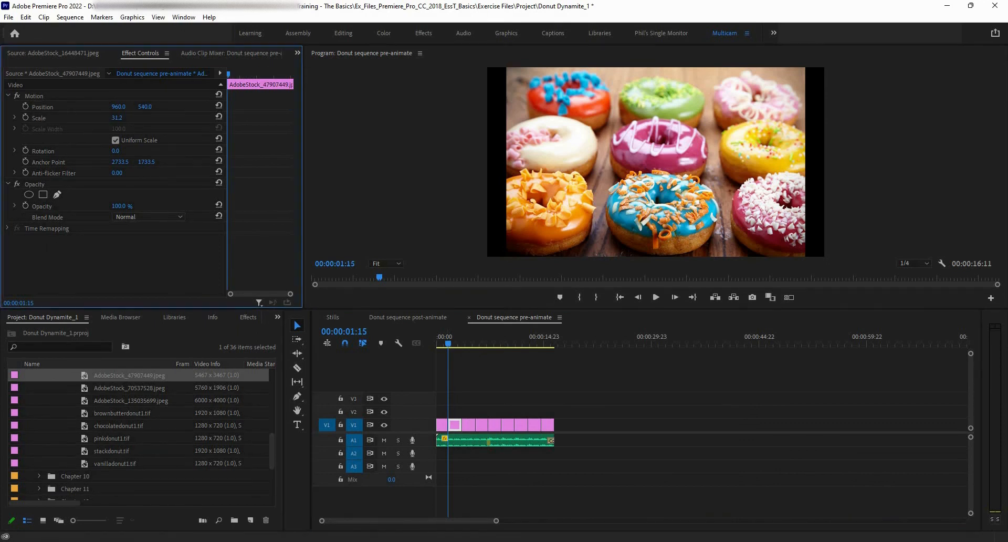
{"action": "left_click_drag", "start_coordinate": [124, 119], "coordinate": [129, 131]}
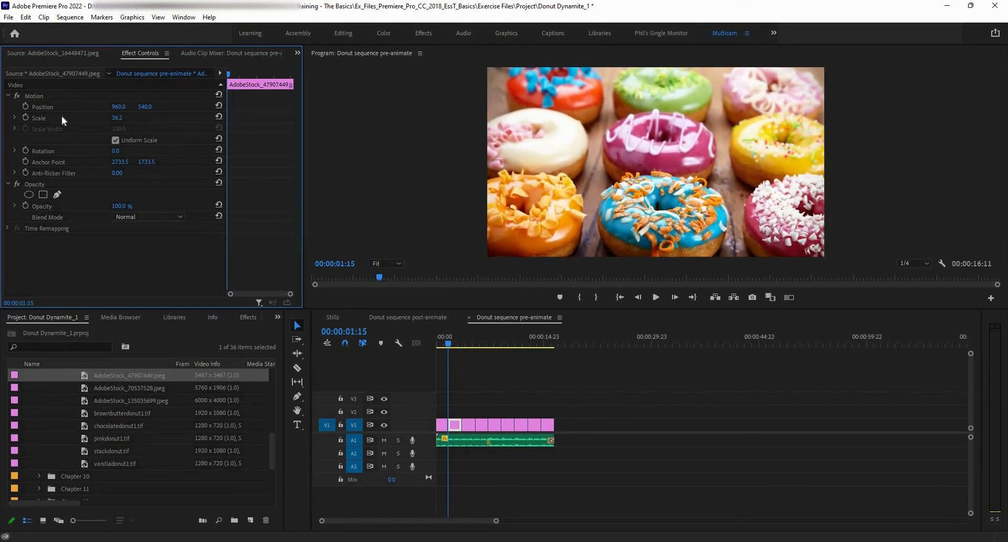
Start Position keyframing at the second clip's start and add an end keyframe at 00:00:03:13 with horizontal Position 946.0
{"action": "left_click", "coordinate": [25, 107]}
{"action": "key", "text": "Down"}
{"action": "key", "text": "Left"}
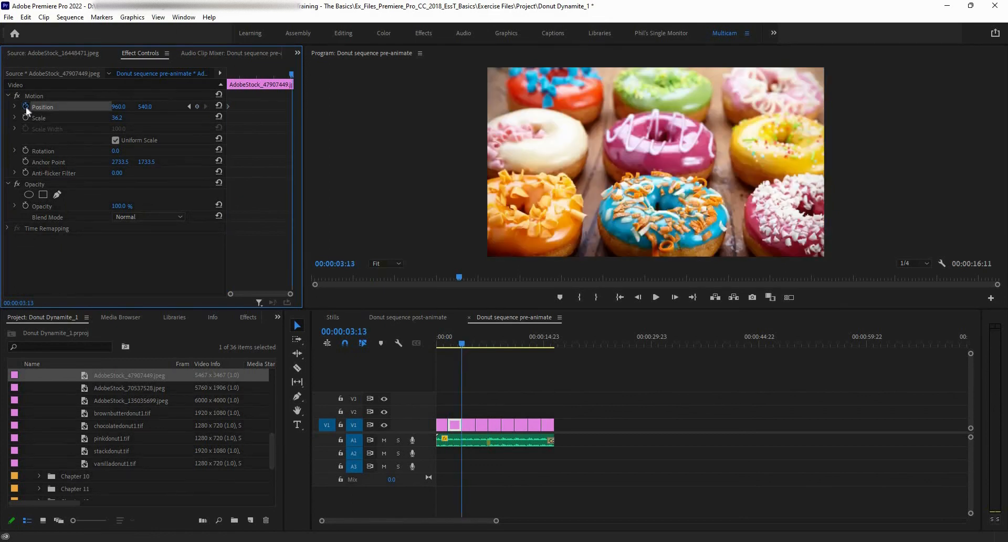
{"action": "mouse_move", "coordinate": [121, 109]}
{"action": "left_mouse_down"}
{"action": "mouse_move", "coordinate": [93, 109]}
{"action": "mouse_move", "coordinate": [125, 108]}
{"action": "left_mouse_up"}
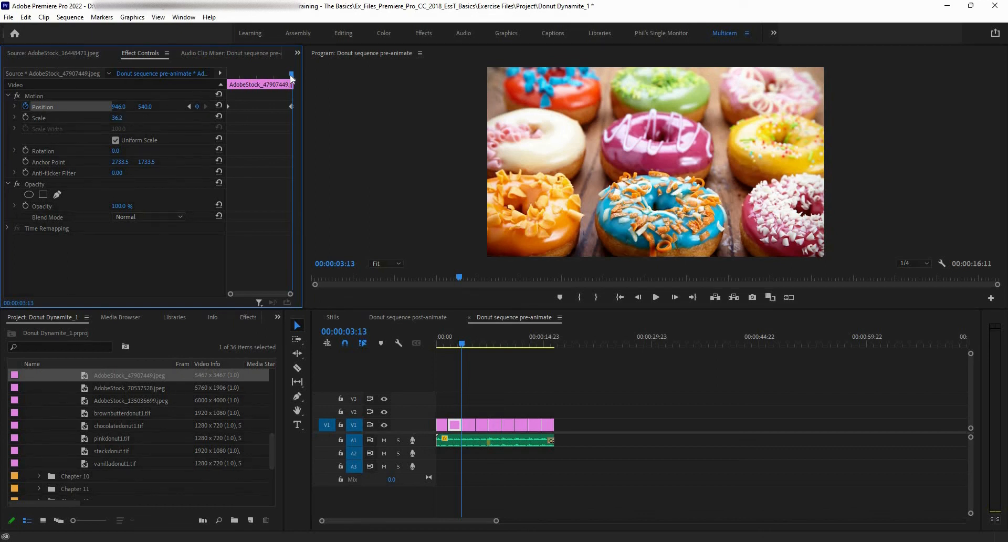
At the second clip's start, set Scale to 57.2 and reposition the image to about 1288.5, 97.2
{"action": "left_click_drag", "start_coordinate": [287, 76], "coordinate": [203, 83]}
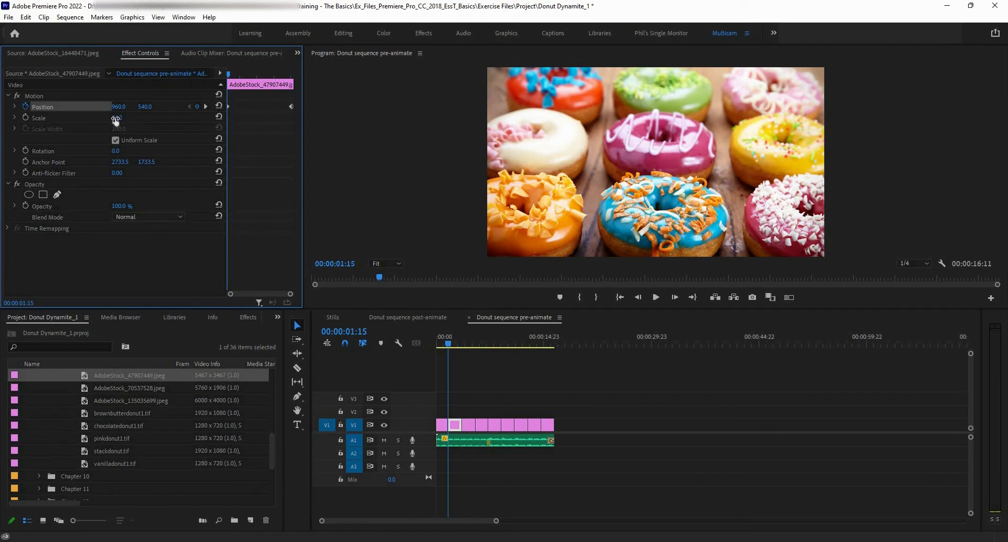
{"action": "left_click_drag", "start_coordinate": [117, 118], "coordinate": [126, 118]}
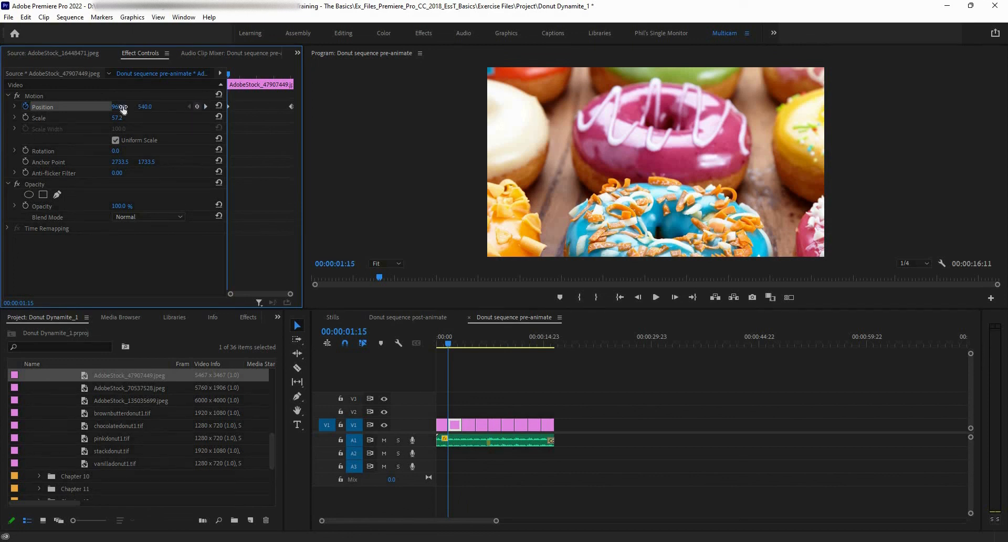
{"action": "left_click_drag", "start_coordinate": [123, 106], "coordinate": [162, 108]}
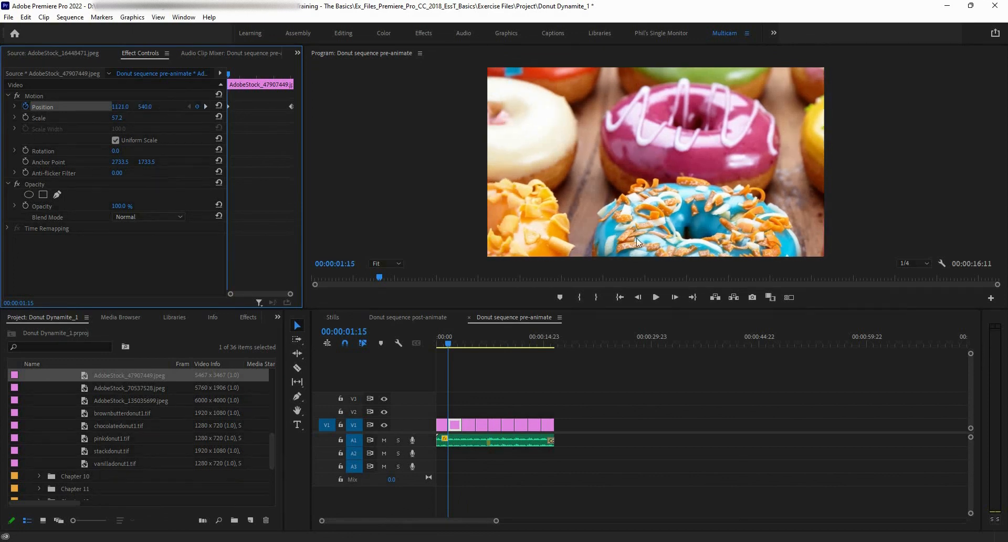
{"action": "double_click", "coordinate": [604, 211]}
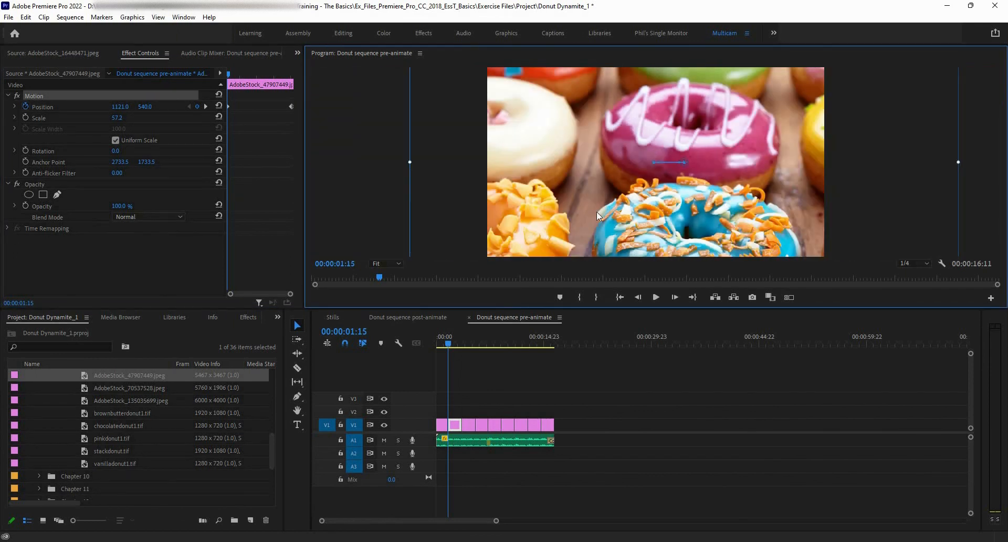
{"action": "left_click_drag", "start_coordinate": [605, 210], "coordinate": [622, 112]}
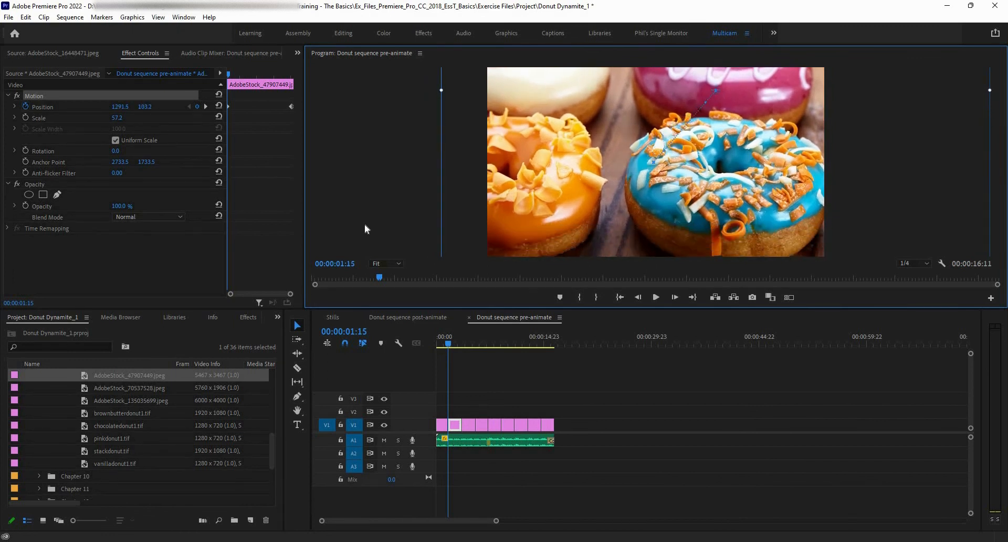
Reposition the second image at its end Position keyframe to about 394.0, 172.0
{"action": "left_click", "coordinate": [386, 263]}
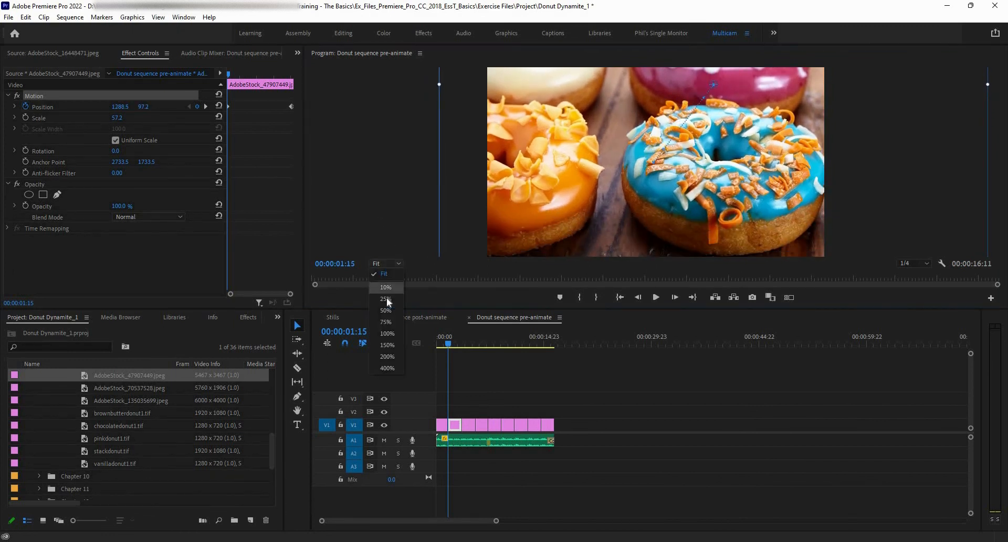
{"action": "left_click", "coordinate": [386, 298]}
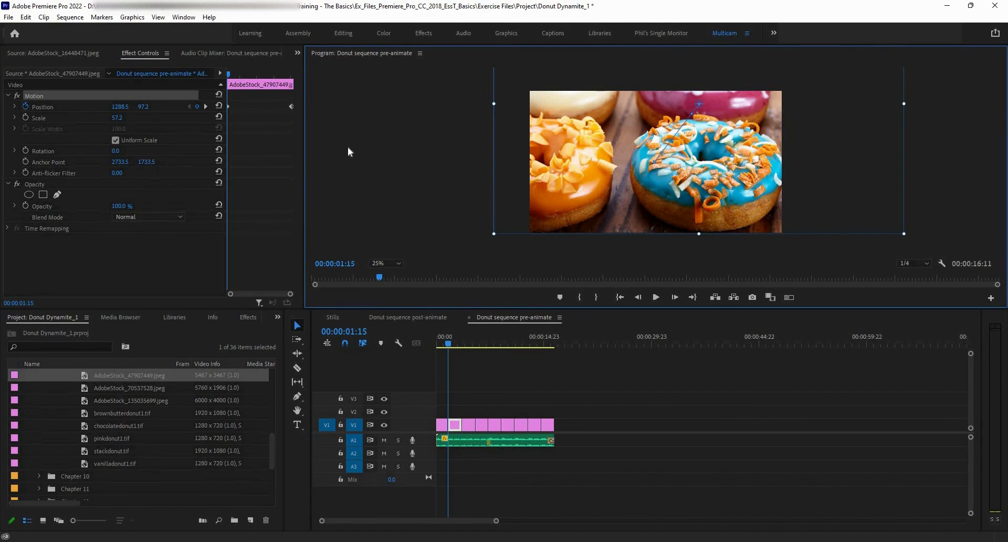
{"action": "left_click", "coordinate": [205, 106]}
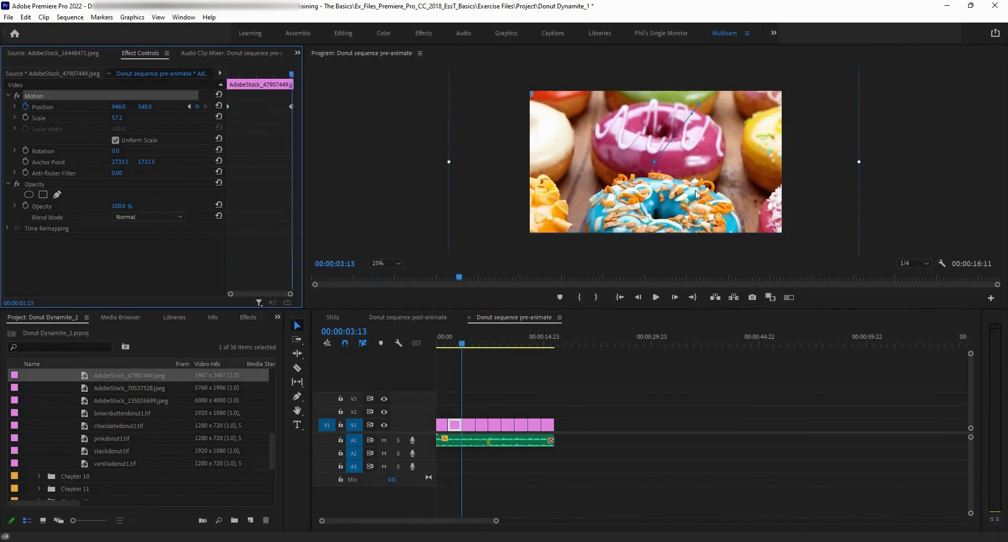
{"action": "left_click_drag", "start_coordinate": [661, 176], "coordinate": [620, 140]}
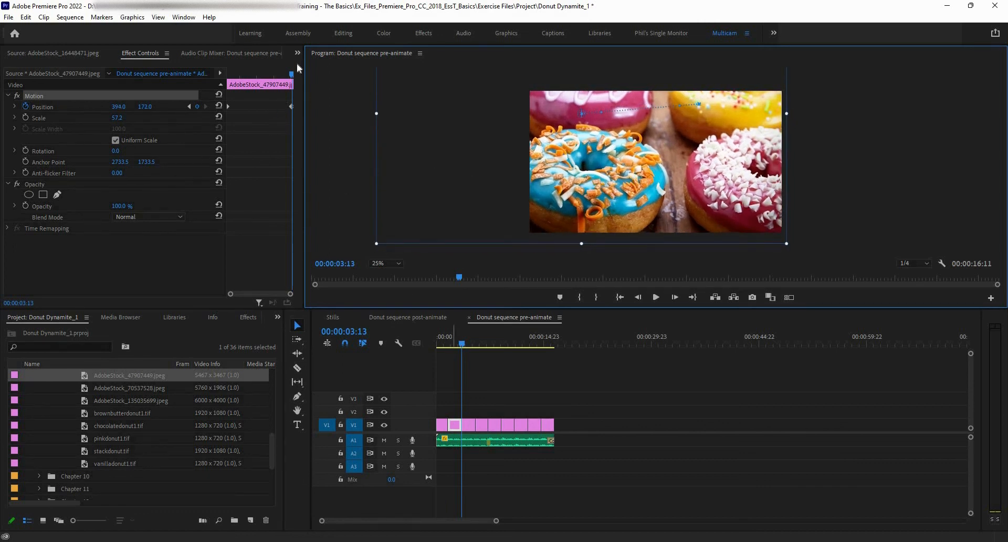
Play the second image's animation from near the clip's start to check its motion
{"action": "left_click_drag", "start_coordinate": [274, 77], "coordinate": [213, 79]}
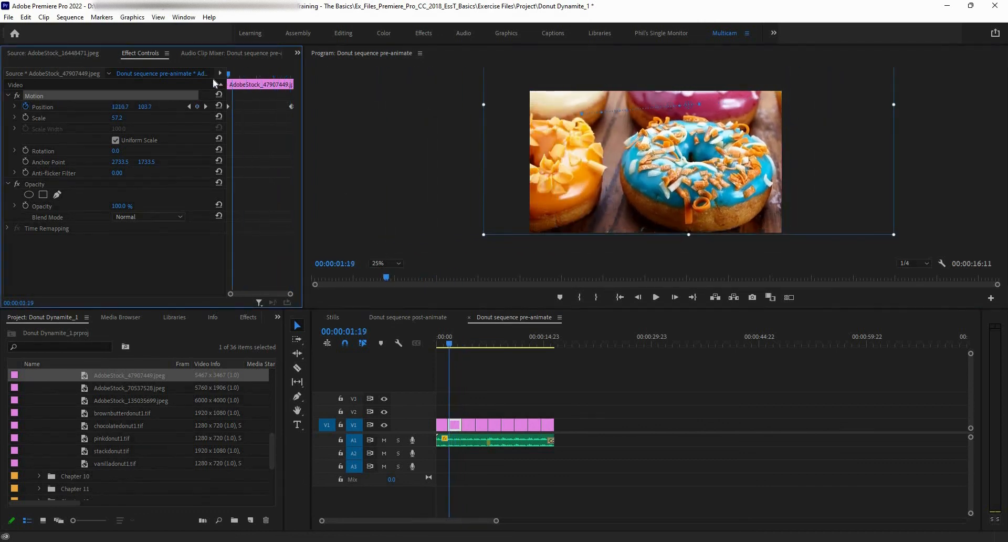
{"action": "key", "text": "space"}
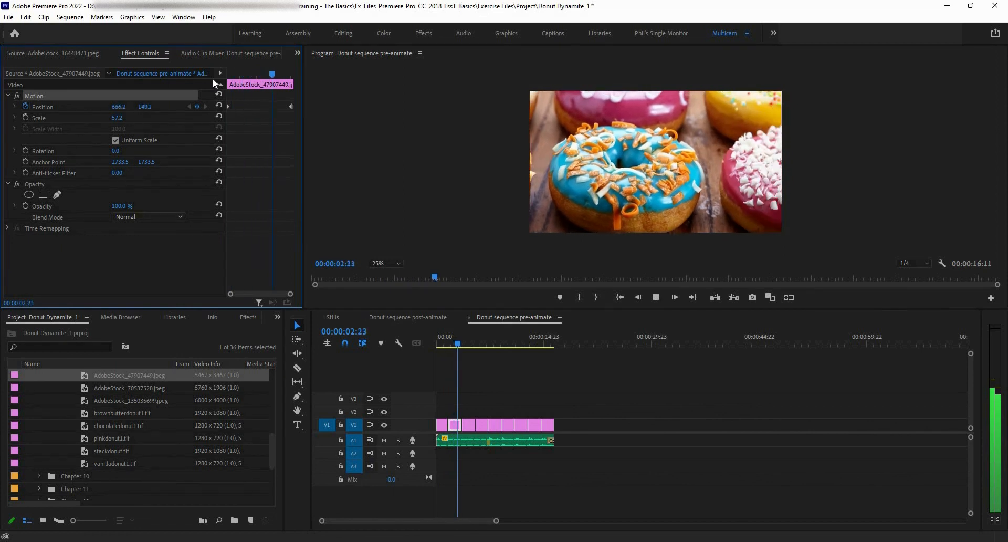
{"action": "key", "text": "space"}
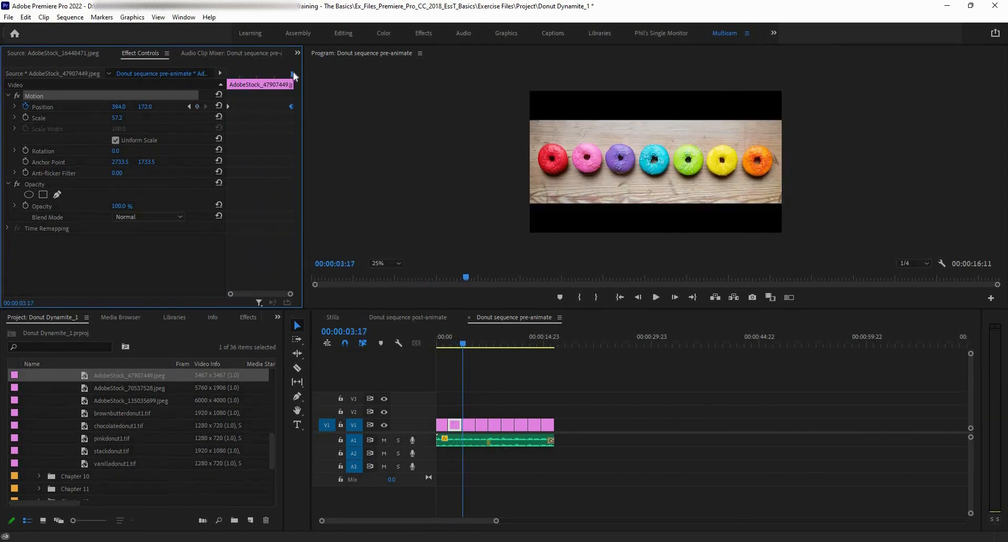
Copy the second clip's start Position keyframe and paste it over the end keyframe at 00:00:03:13
{"action": "left_click_drag", "start_coordinate": [292, 72], "coordinate": [221, 87]}
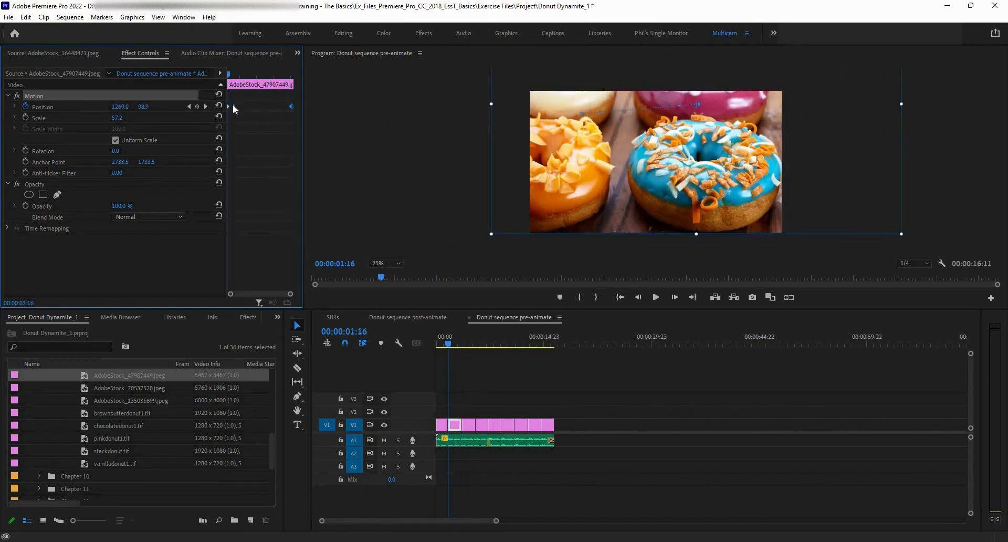
{"action": "key", "text": "Left"}
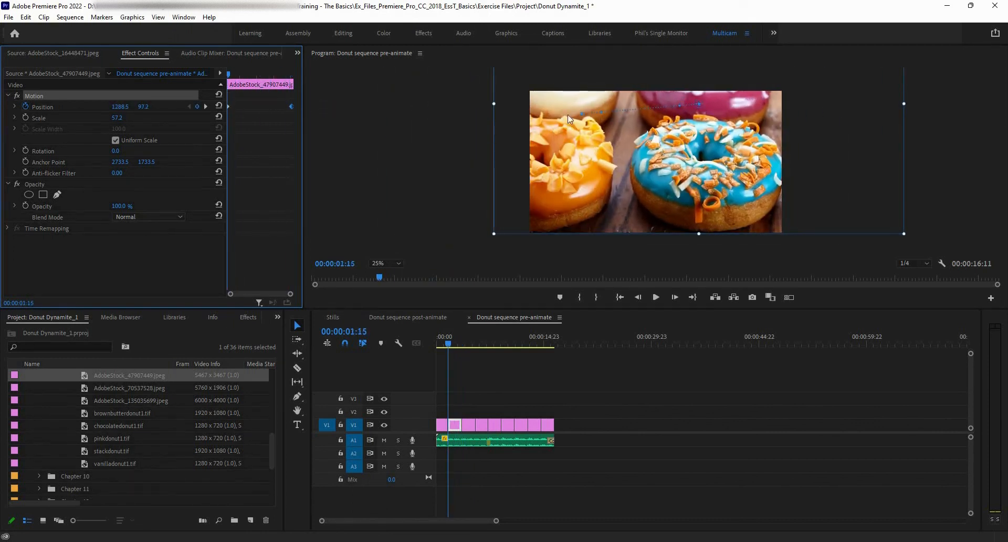
{"action": "right_click", "coordinate": [292, 105]}
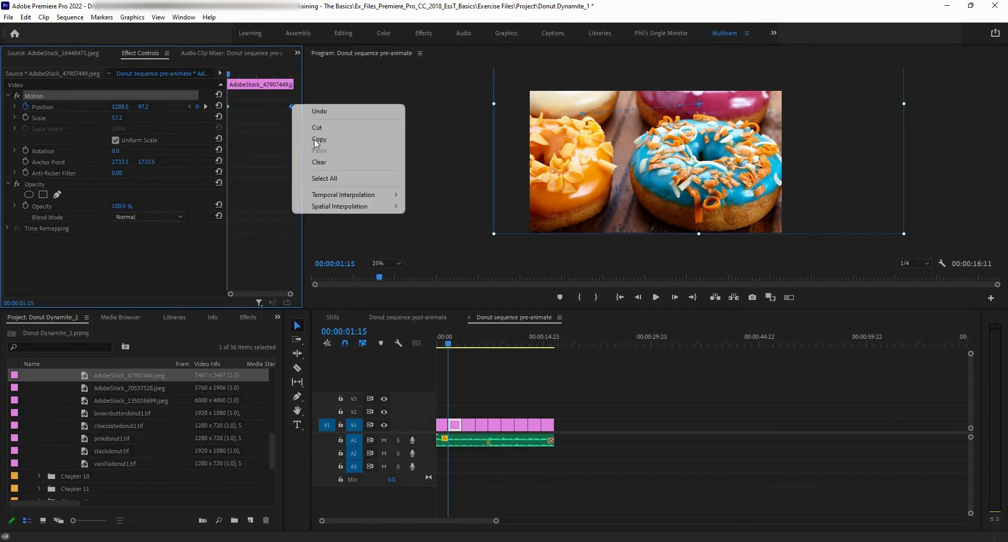
{"action": "left_click", "coordinate": [251, 143]}
{"action": "right_click", "coordinate": [229, 107]}
{"action": "left_click", "coordinate": [250, 143]}
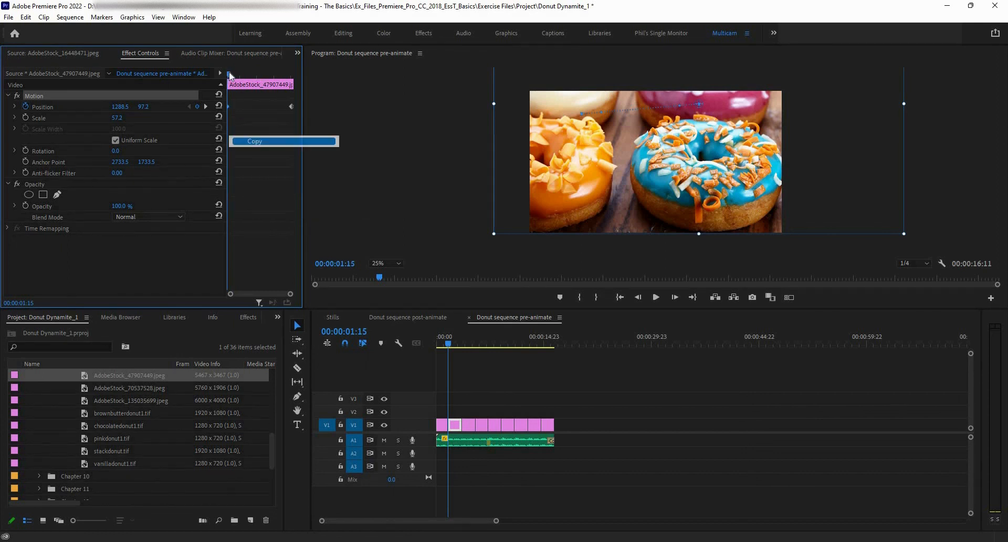
{"action": "left_click_drag", "start_coordinate": [229, 74], "coordinate": [295, 83]}
{"action": "left_click", "coordinate": [189, 107]}
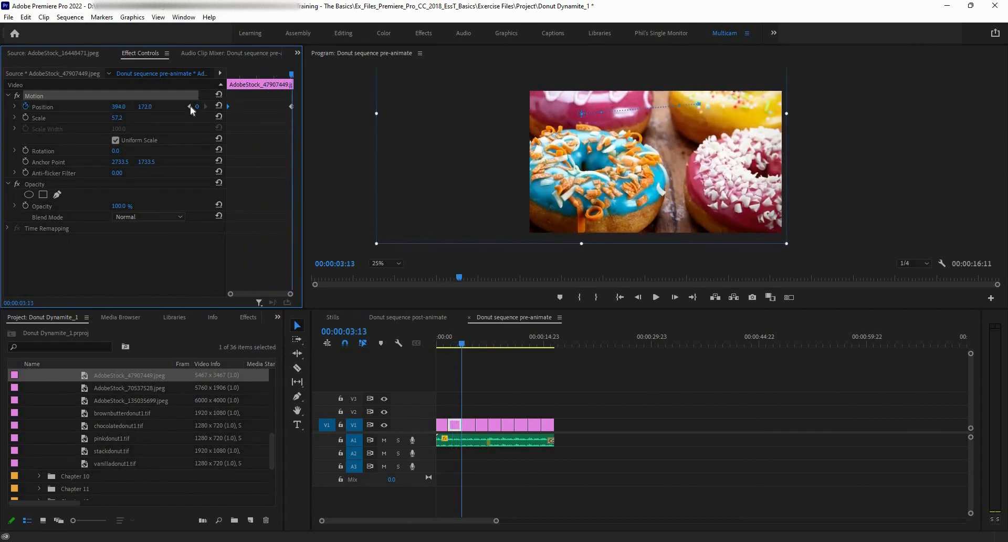
{"action": "left_click", "coordinate": [291, 107]}
{"action": "right_click", "coordinate": [293, 106]}
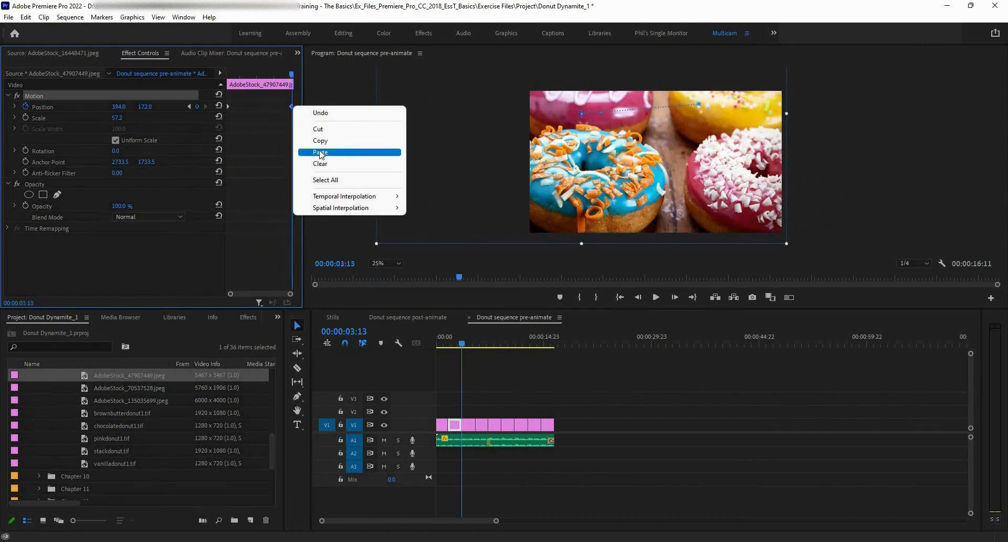
{"action": "left_click", "coordinate": [321, 152]}
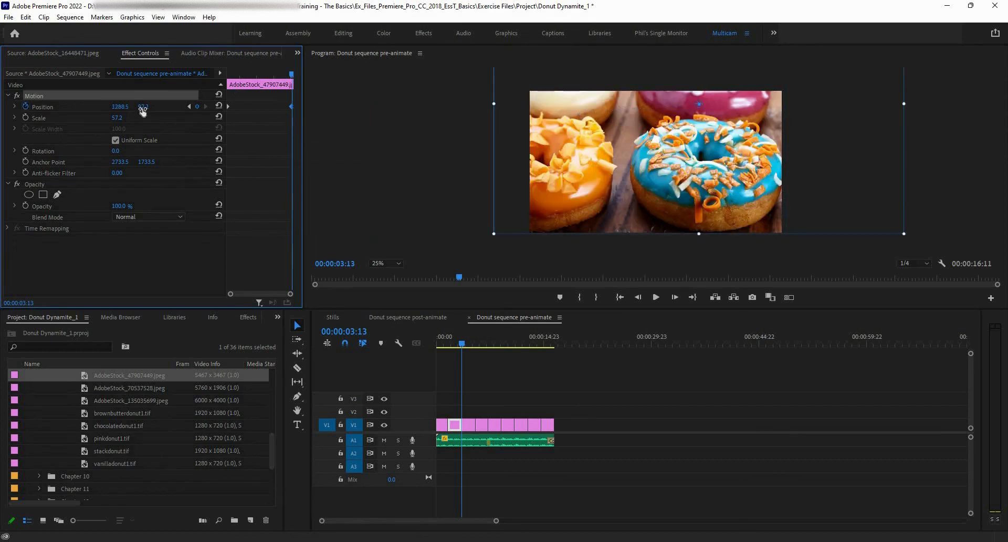
Set the horizontal Position of the second image's end keyframe to 426.5, undoing the trial change to its vertical Position
{"action": "left_click_drag", "start_coordinate": [149, 107], "coordinate": [150, 107]}
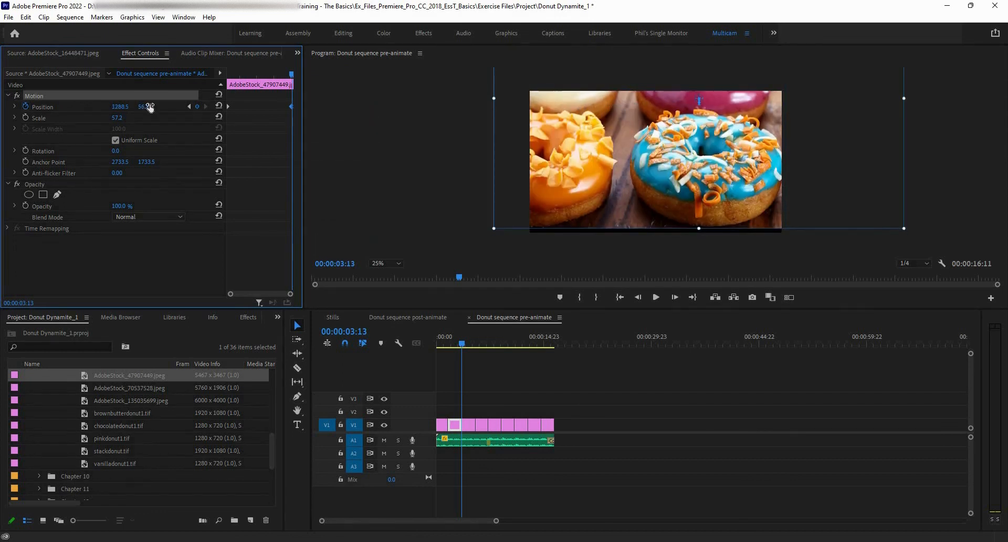
{"action": "key", "text": "ctrl+z"}
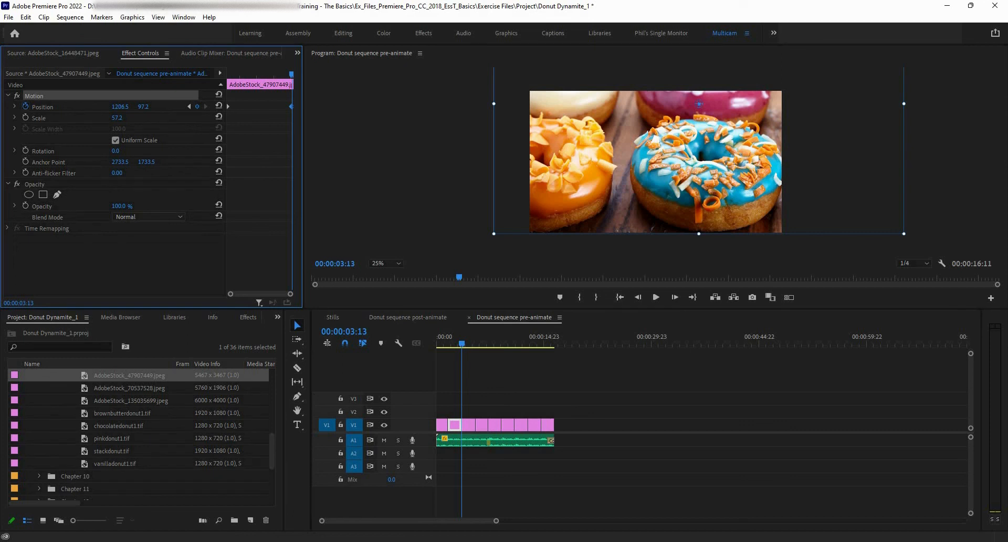
{"action": "left_click_drag", "start_coordinate": [120, 107], "coordinate": [0, 107]}
{"action": "left_click_drag", "start_coordinate": [121, 108], "coordinate": [19, 106]}
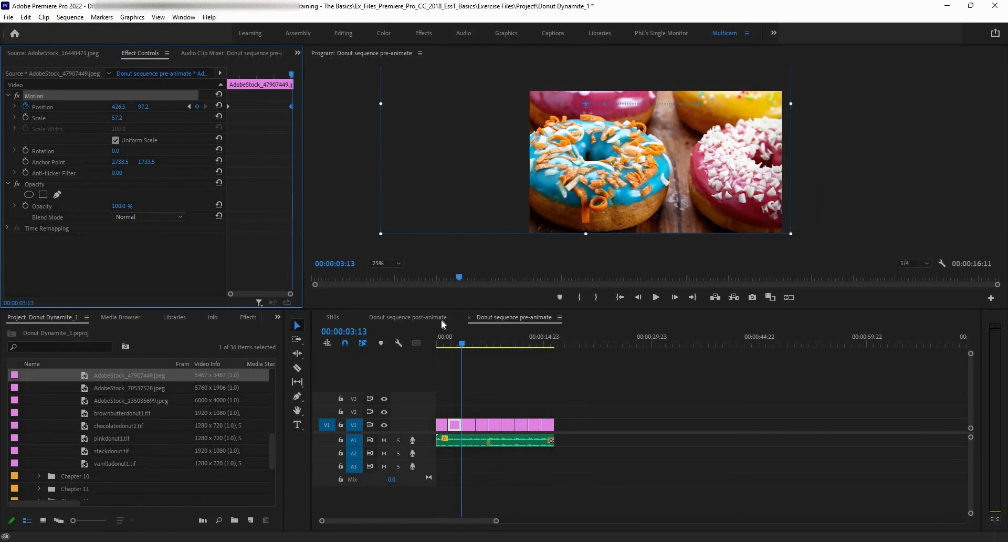
Set the temporal interpolation of the second image's start and end Position keyframes to Bezier
{"action": "right_click", "coordinate": [230, 106]}
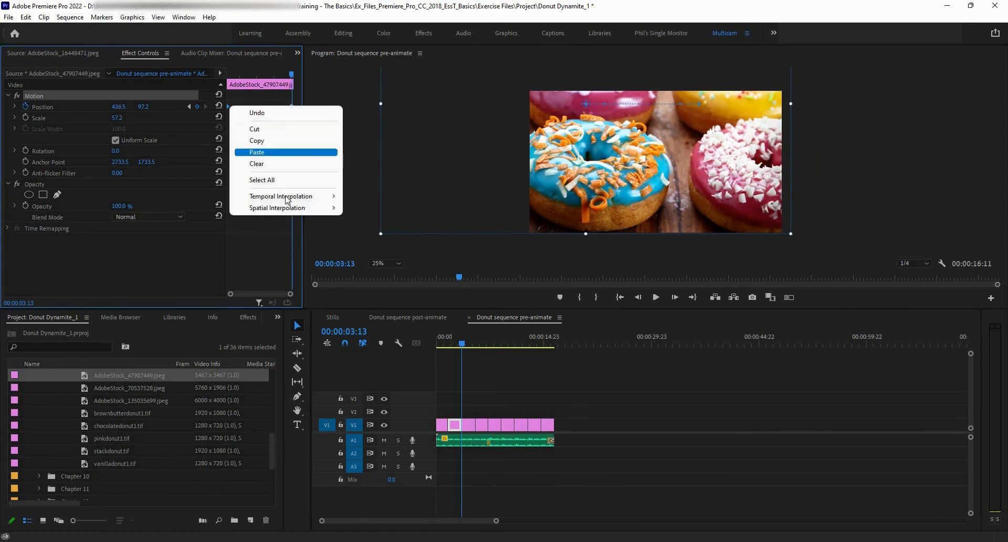
{"action": "mouse_move", "coordinate": [283, 195]}
{"action": "left_click", "coordinate": [396, 208]}
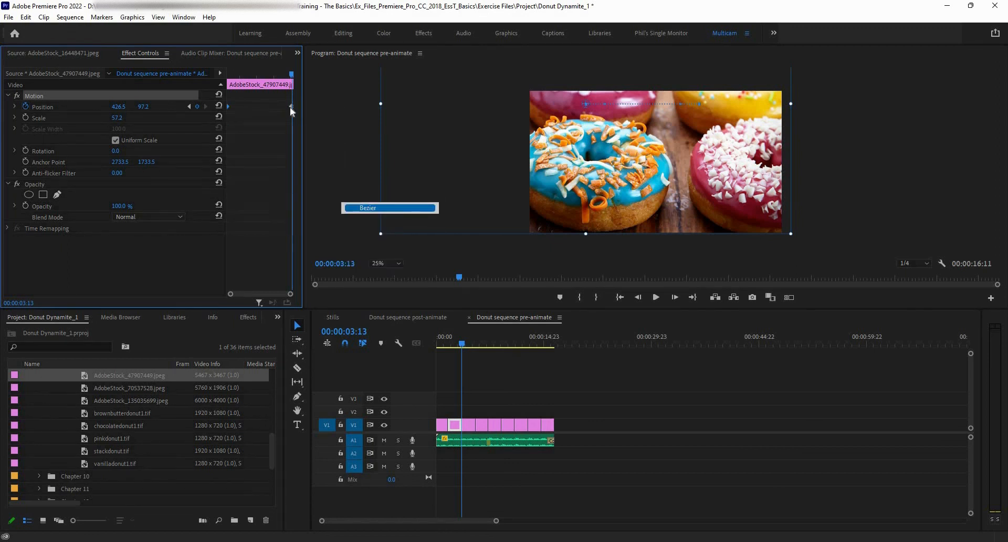
{"action": "right_click", "coordinate": [288, 107]}
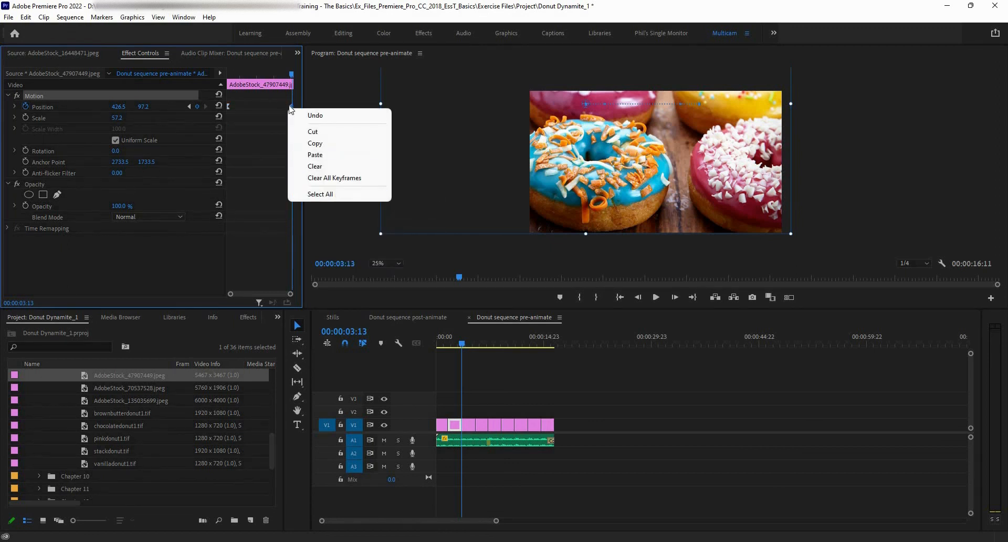
{"action": "right_click", "coordinate": [291, 107]}
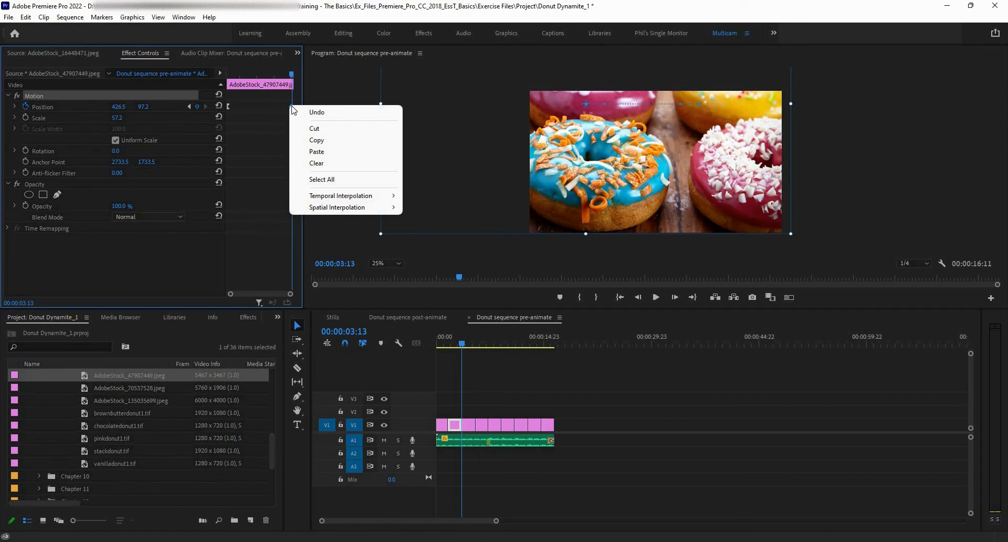
{"action": "right_click", "coordinate": [292, 106]}
{"action": "mouse_move", "coordinate": [368, 196]}
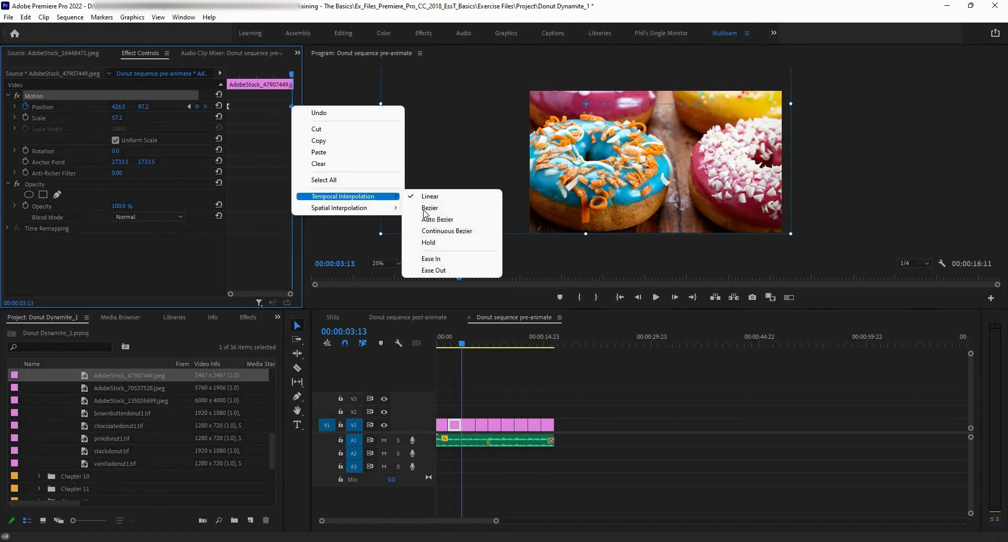
{"action": "left_click", "coordinate": [428, 208]}
Play the second image's eased animation in the sequence to check its horizontal motion
{"action": "left_click", "coordinate": [451, 345]}
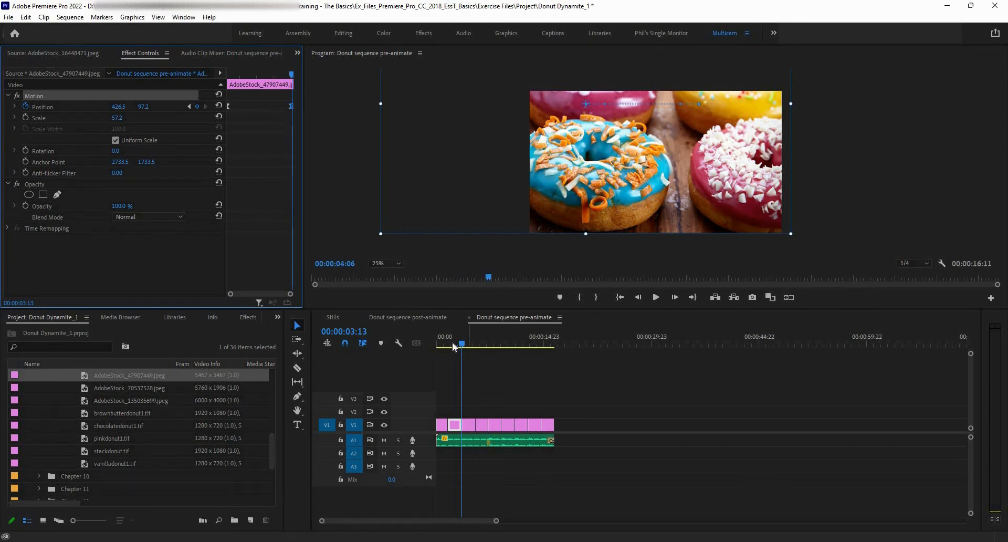
{"action": "key", "text": "space"}
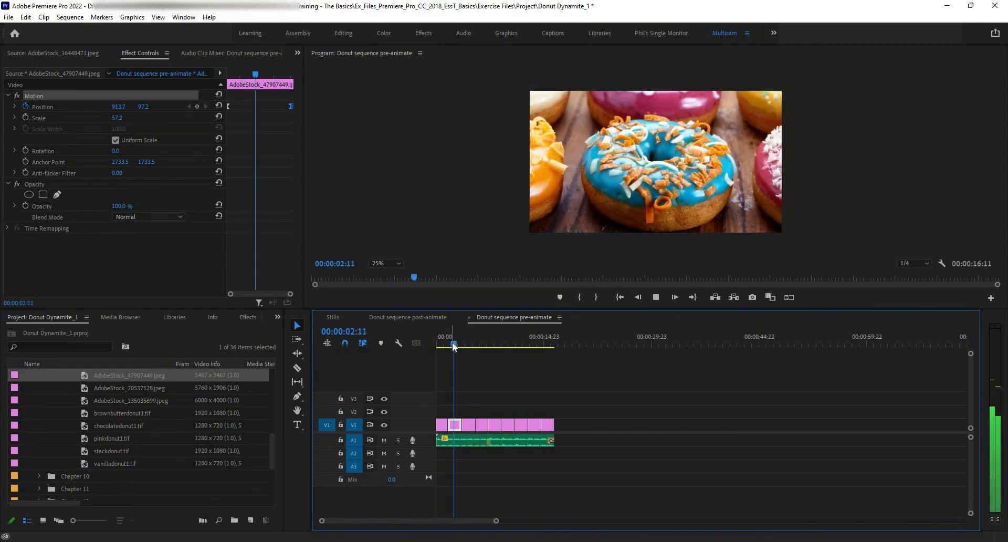
{"action": "key", "text": "space"}
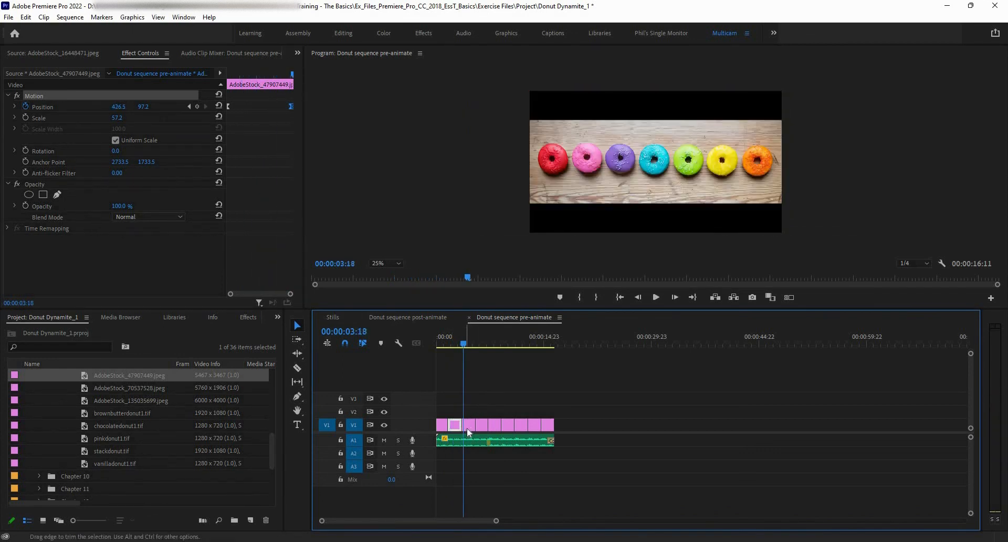
At the third image's first frame, 00:00:03:14, set its Scale to 98.3 and its Position to 2698.0, 573.0
{"action": "key", "text": "equal"}
{"action": "key", "text": "equal"}
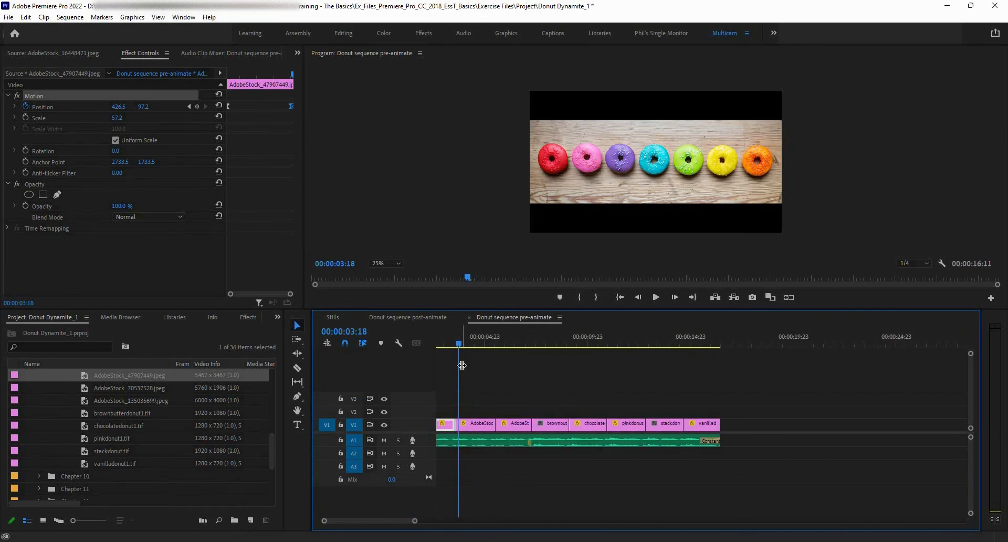
{"action": "key", "text": "Left"}
{"action": "key", "text": "Left"}
{"action": "key", "text": "Left"}
{"action": "key", "text": "Left"}
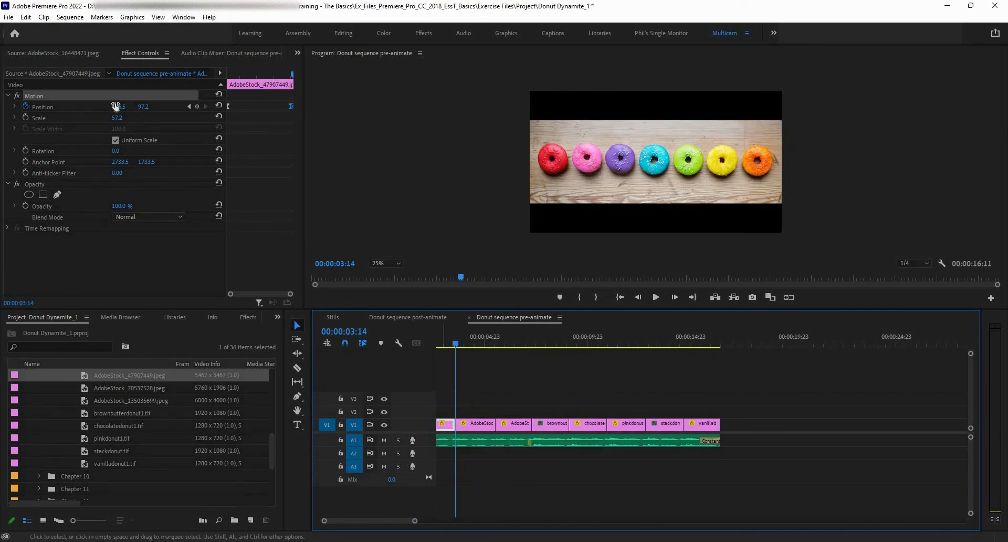
{"action": "left_click", "coordinate": [488, 427]}
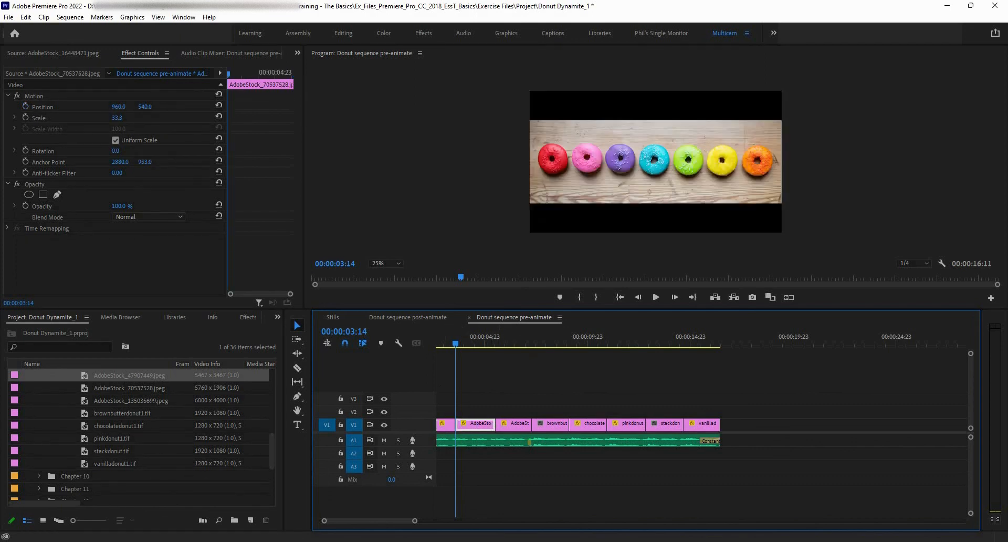
{"action": "left_click_drag", "start_coordinate": [114, 120], "coordinate": [508, 107]}
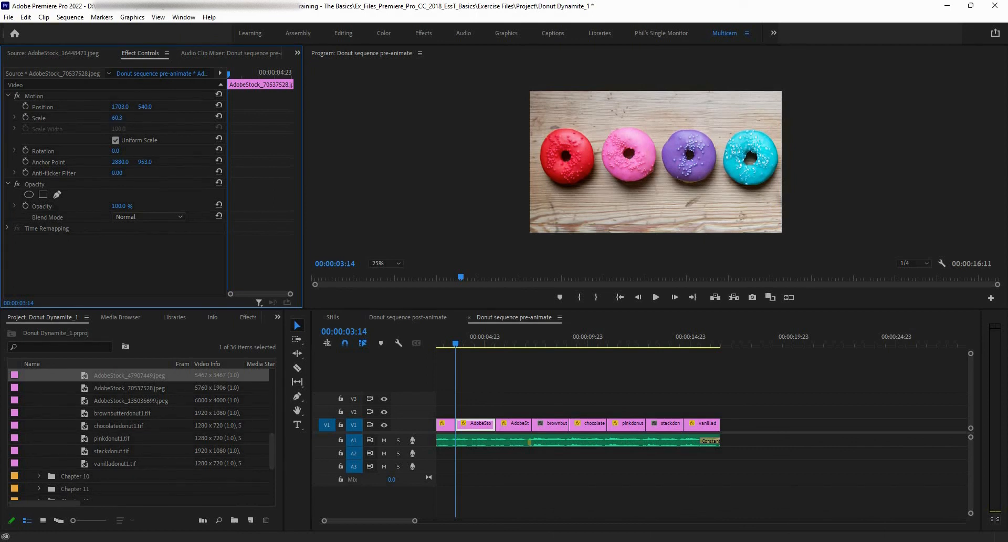
{"action": "left_click_drag", "start_coordinate": [116, 118], "coordinate": [189, 107]}
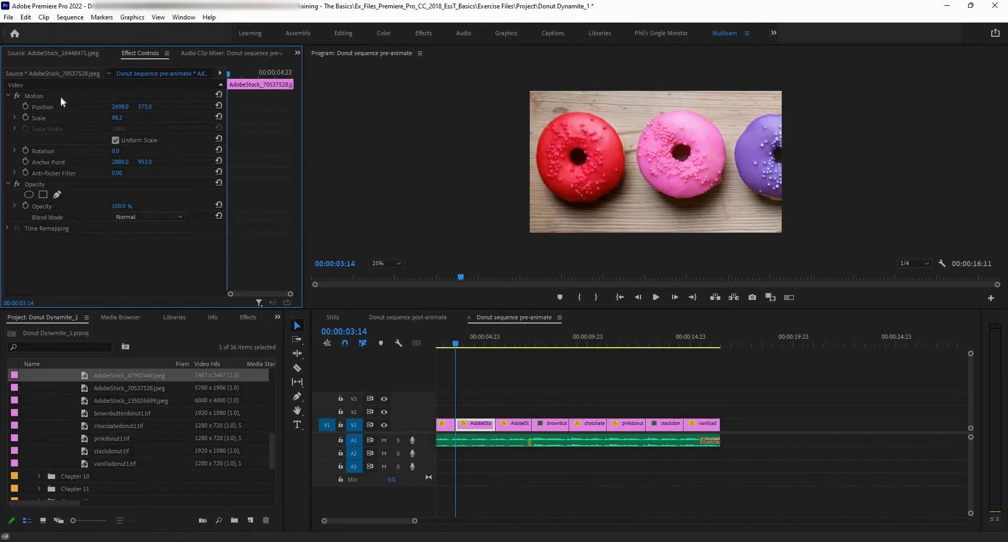
Keyframe the third image's Position at its first frame and add an end keyframe at 00:00:05:12 with horizontal Position 1373.0
{"action": "left_click", "coordinate": [25, 106]}
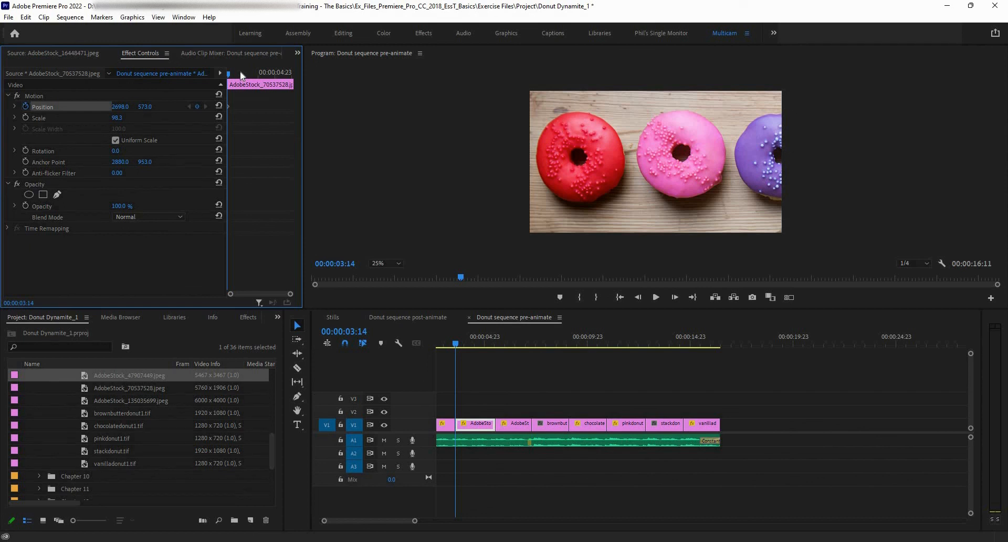
{"action": "key", "text": "Down"}
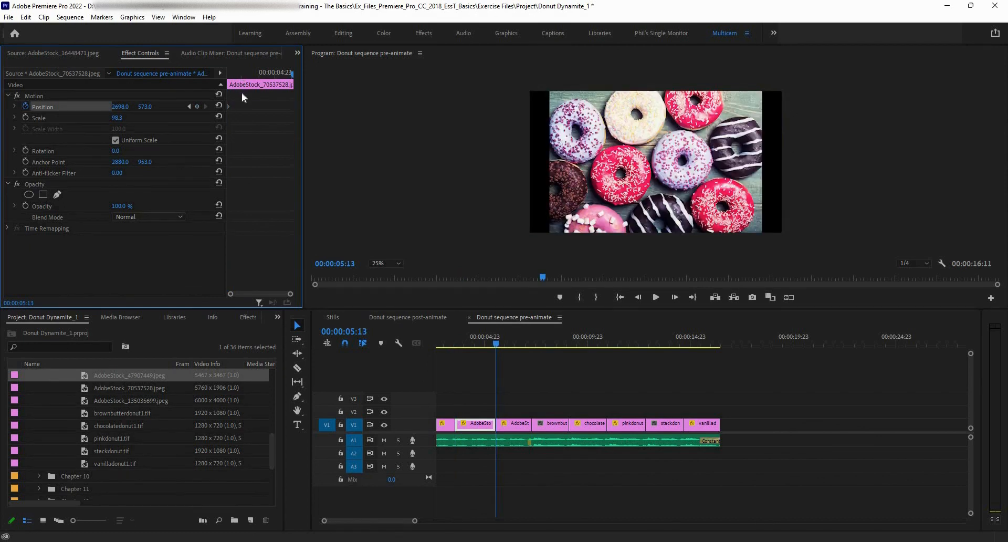
{"action": "key", "text": "Left"}
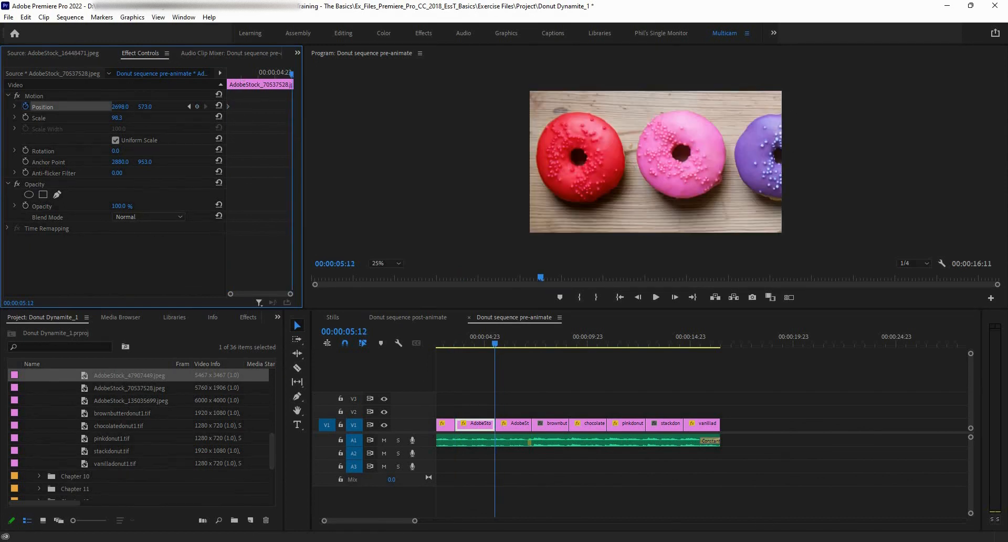
{"action": "mouse_move", "coordinate": [120, 106]}
{"action": "left_mouse_down"}
{"action": "mouse_move", "coordinate": [146, 107]}
{"action": "mouse_move", "coordinate": [124, 104]}
{"action": "left_mouse_up"}
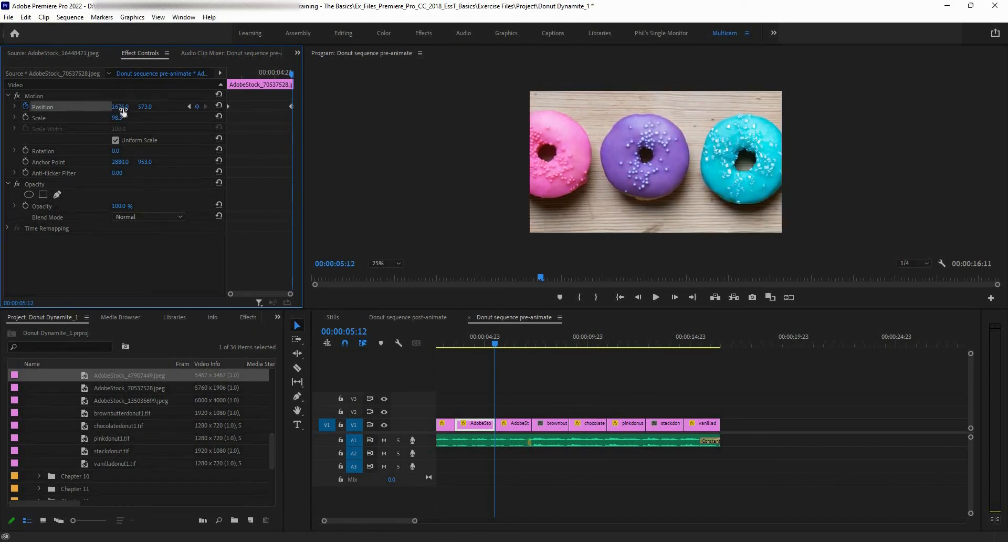
{"action": "left_click_drag", "start_coordinate": [213, 117], "coordinate": [198, 107]}
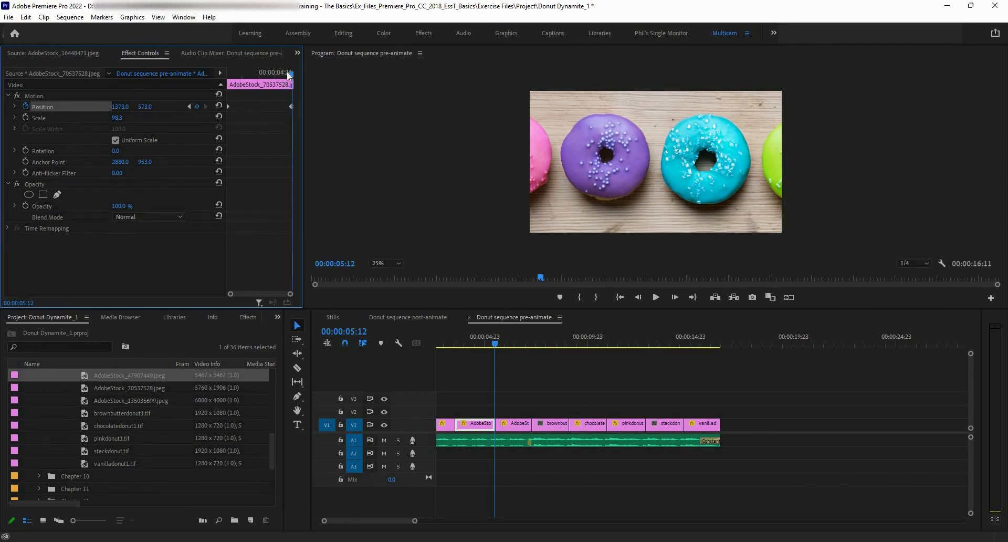
Play the third image's Position animation from its first frame to check the horizontal motion
{"action": "left_click_drag", "start_coordinate": [290, 74], "coordinate": [201, 81]}
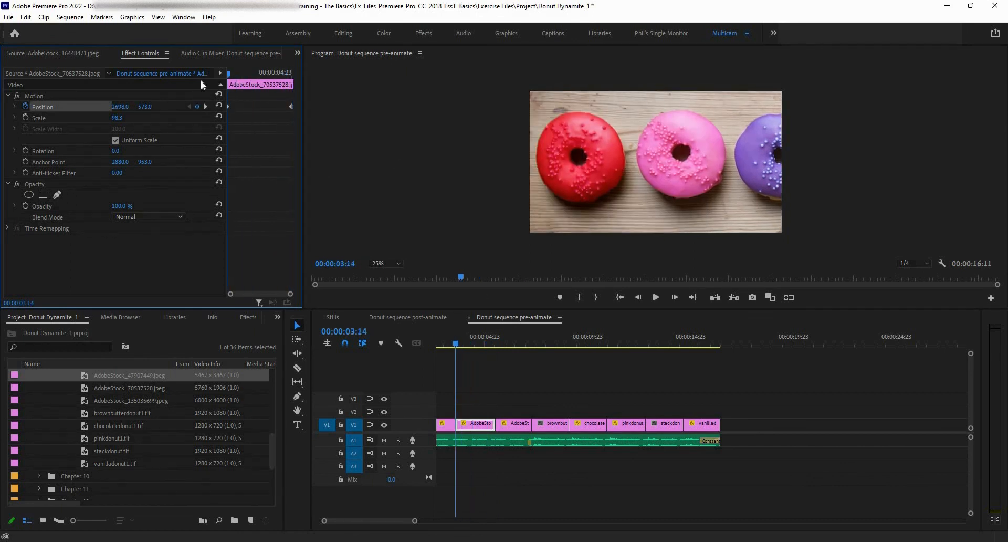
{"action": "key", "text": "space"}
{"action": "key", "text": "space"}
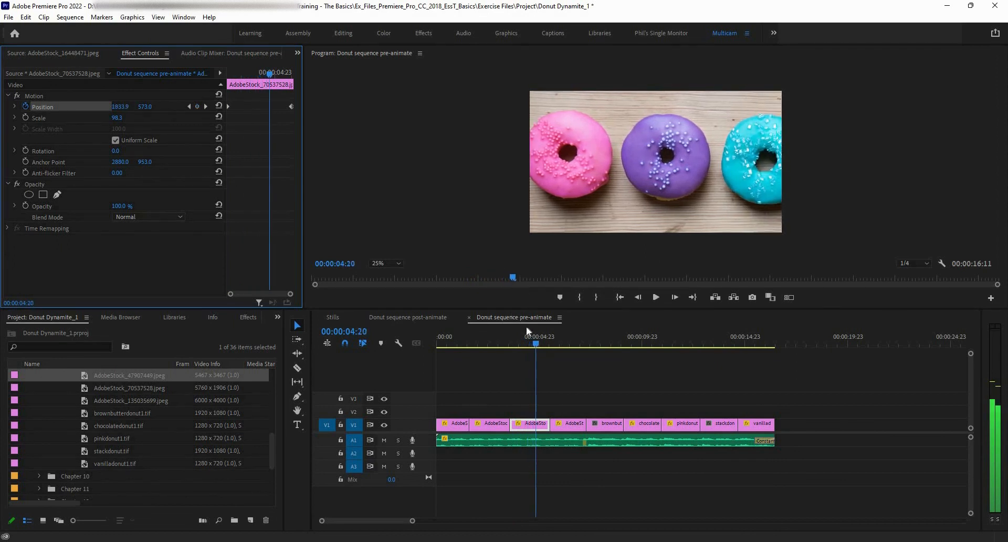
Set the temporal interpolation of the third image's start and end Position keyframes to Bezier
{"action": "right_click", "coordinate": [232, 109]}
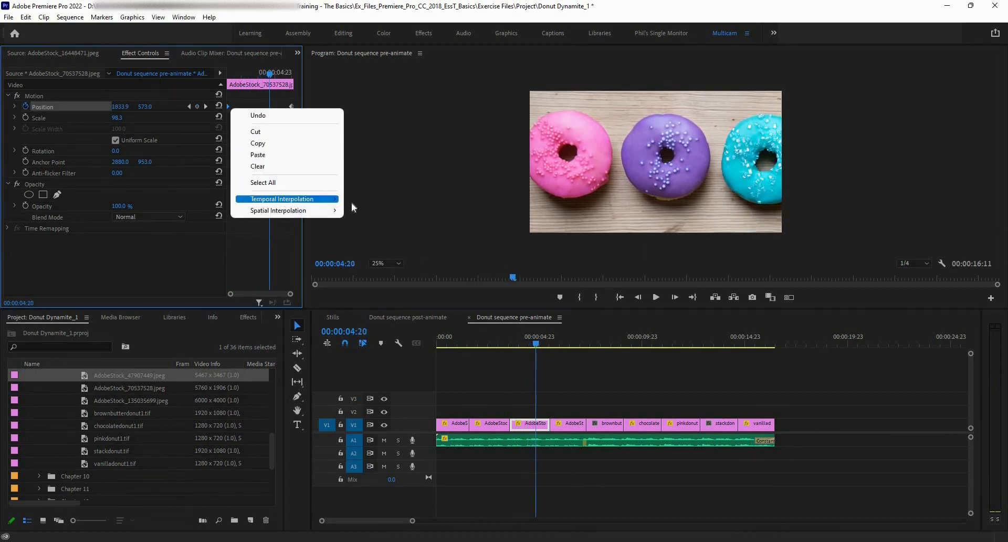
{"action": "mouse_move", "coordinate": [283, 199]}
{"action": "left_click", "coordinate": [362, 211]}
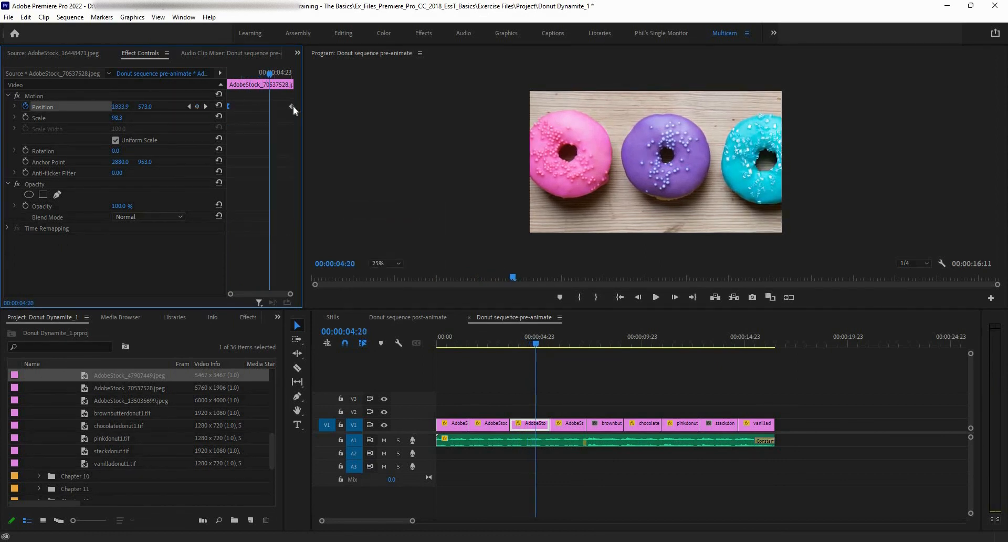
{"action": "right_click", "coordinate": [292, 107]}
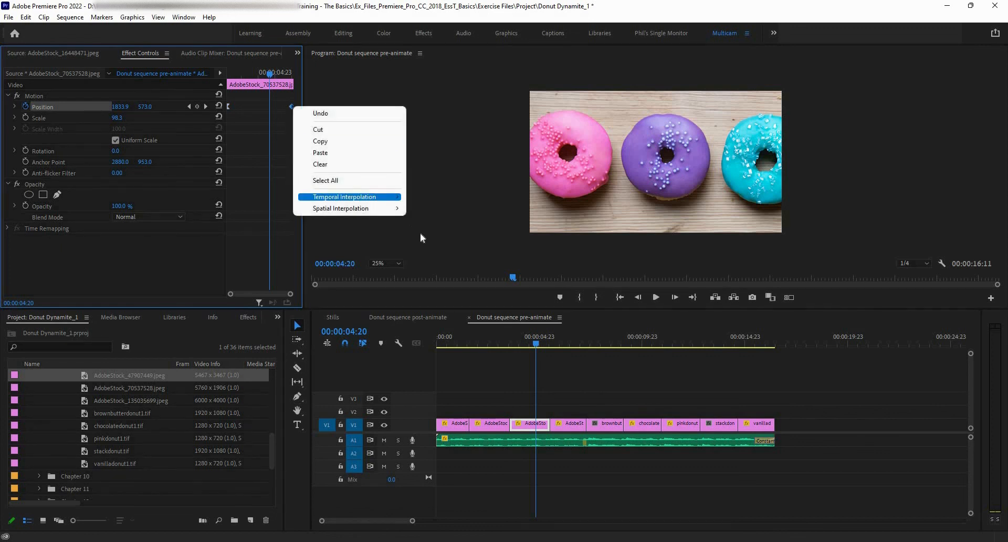
{"action": "mouse_move", "coordinate": [341, 197]}
{"action": "left_click", "coordinate": [429, 209]}
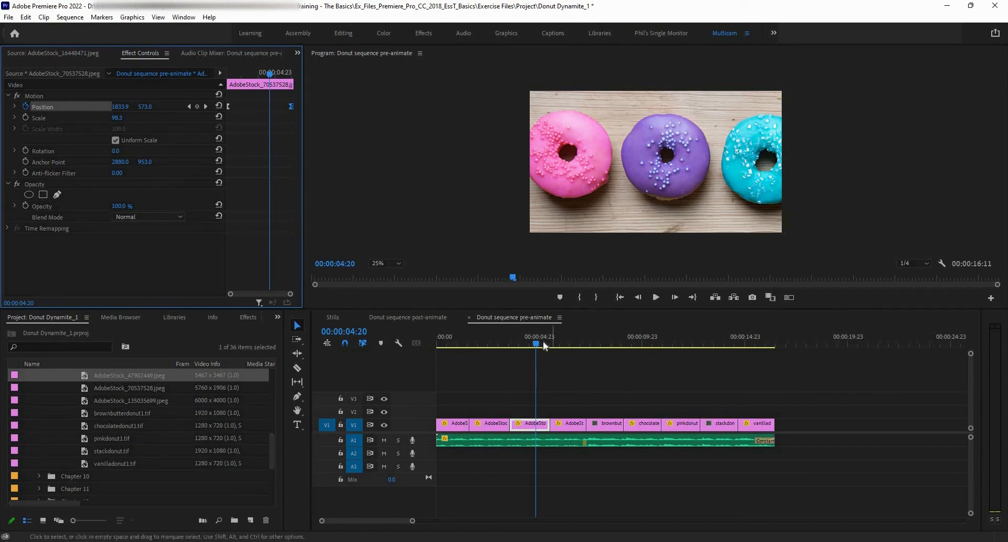
At the fourth image's first frame, 00:00:05:13, set its Scale to 100 and create a start Scale keyframe
{"action": "left_click_drag", "start_coordinate": [550, 346], "coordinate": [555, 350]}
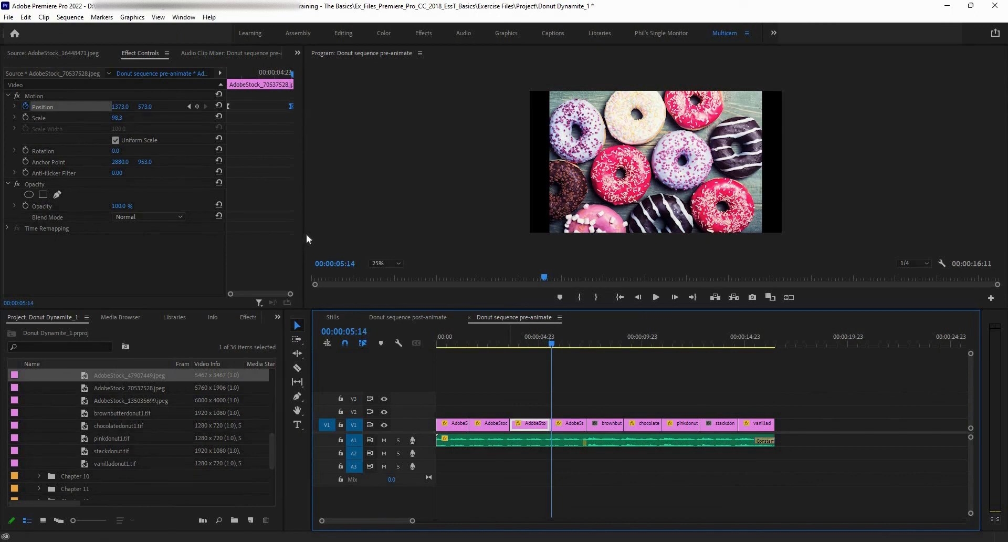
{"action": "key", "text": "Left"}
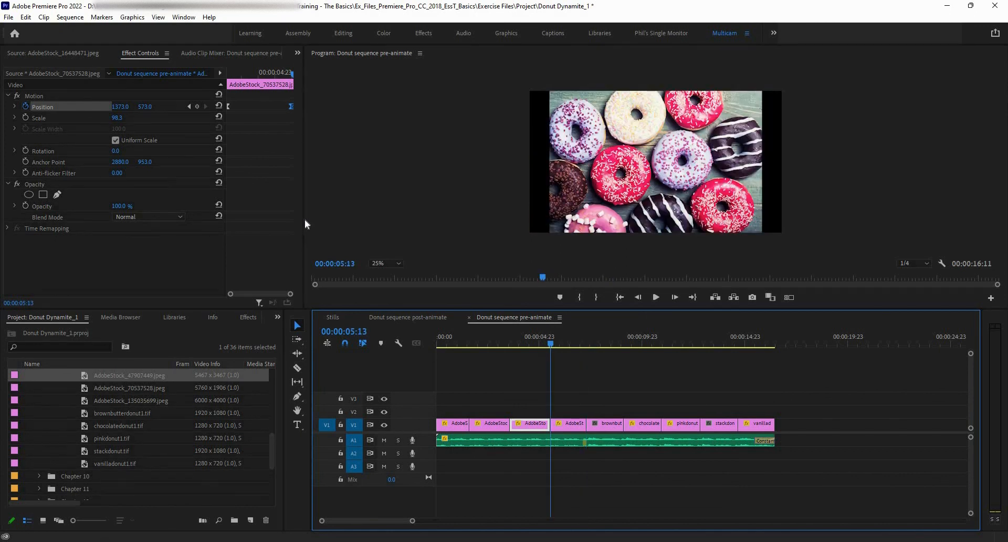
{"action": "left_click", "coordinate": [567, 430]}
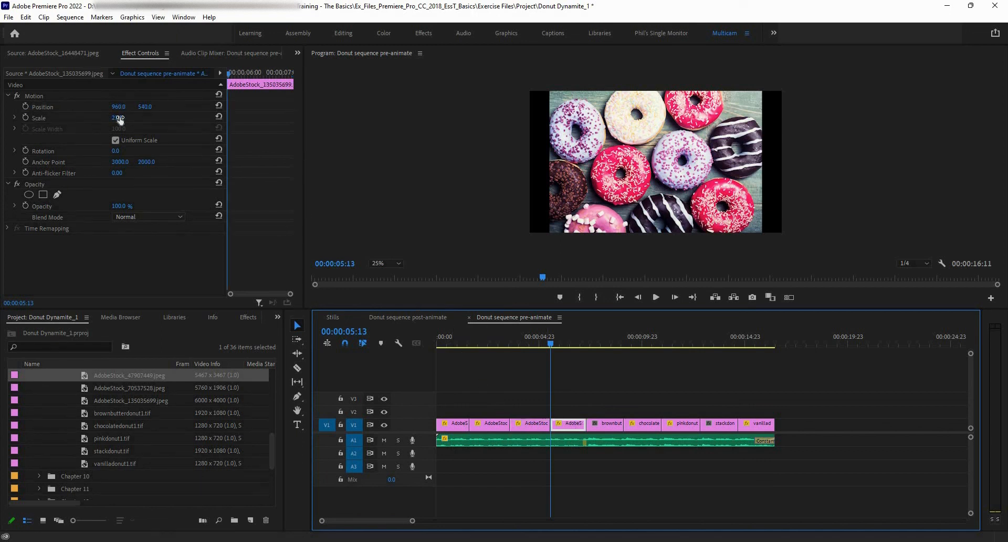
{"action": "left_click_drag", "start_coordinate": [117, 118], "coordinate": [143, 118]}
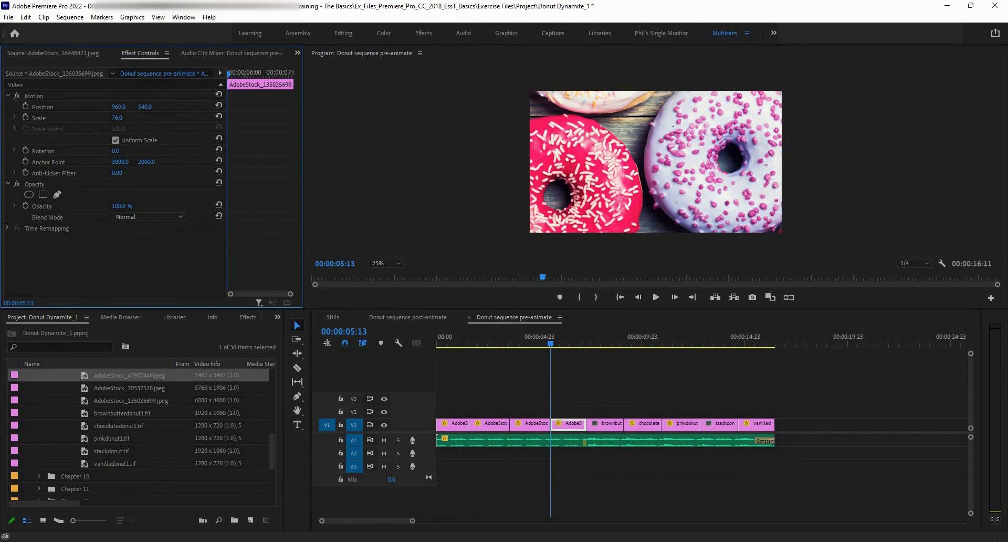
{"action": "left_click", "coordinate": [126, 115]}
{"action": "type", "text": "100"}
{"action": "key", "text": "Return"}
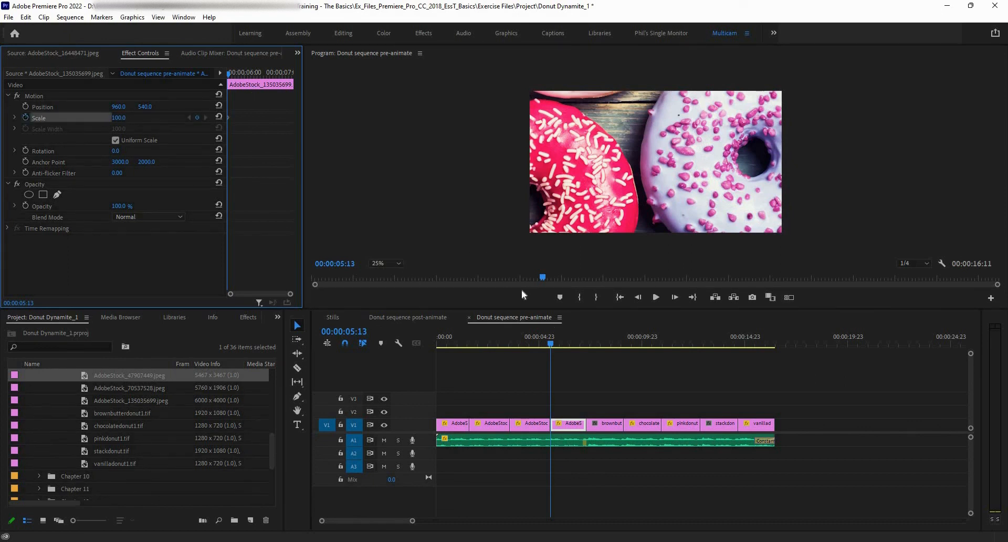
Add an end Scale keyframe of 34.0 on the fourth image's last frame, 00:00:07:06
{"action": "key", "text": "Down"}
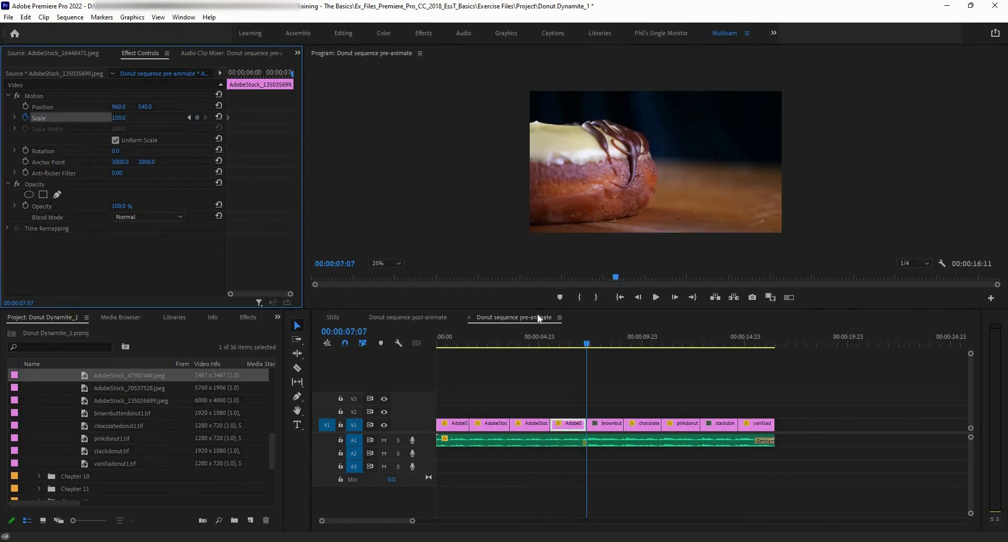
{"action": "key", "text": "Left"}
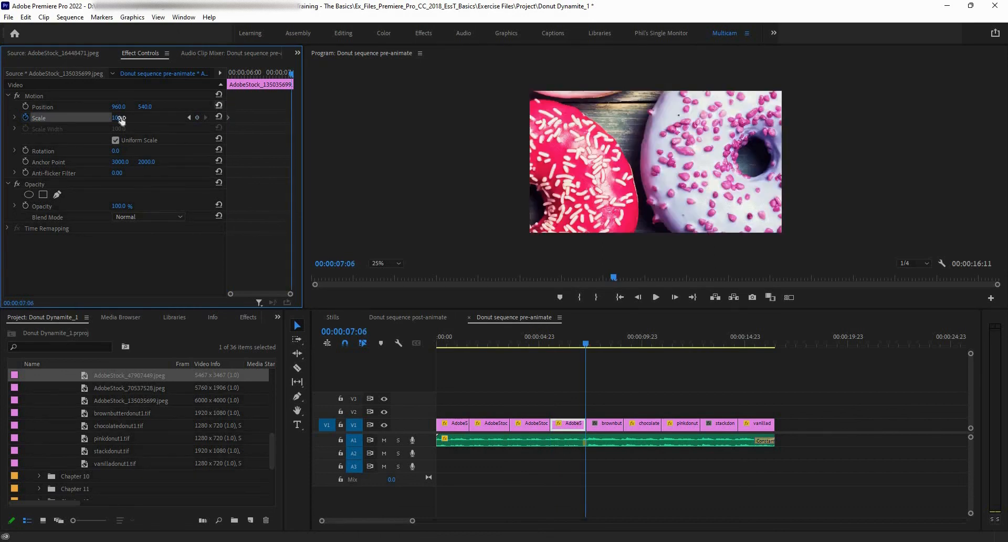
{"action": "mouse_move", "coordinate": [125, 118]}
{"action": "left_mouse_down"}
{"action": "mouse_move", "coordinate": [87, 118]}
{"action": "mouse_move", "coordinate": [128, 119]}
{"action": "left_mouse_up"}
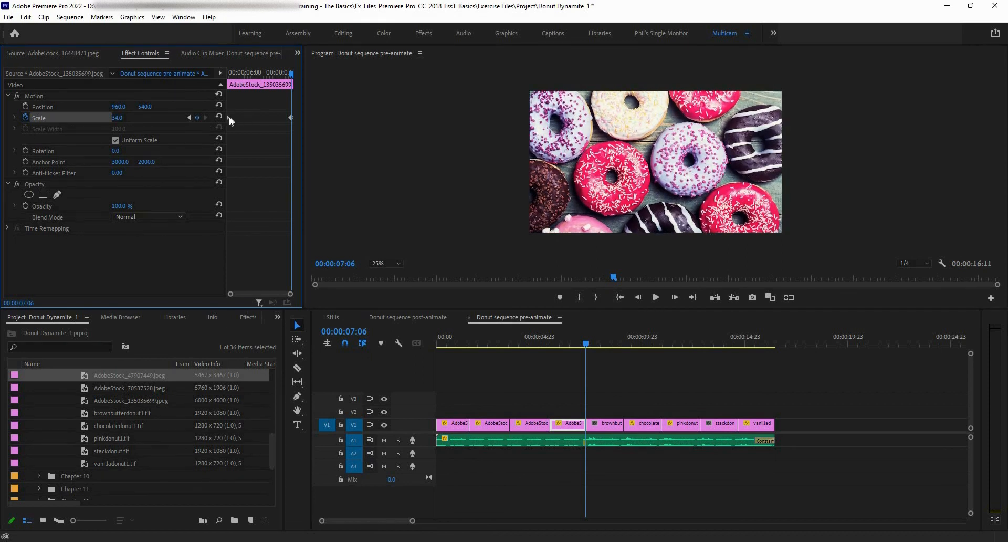
Set the interpolation of the fourth image's start and end Scale keyframes to Bezier
{"action": "right_click", "coordinate": [290, 117]}
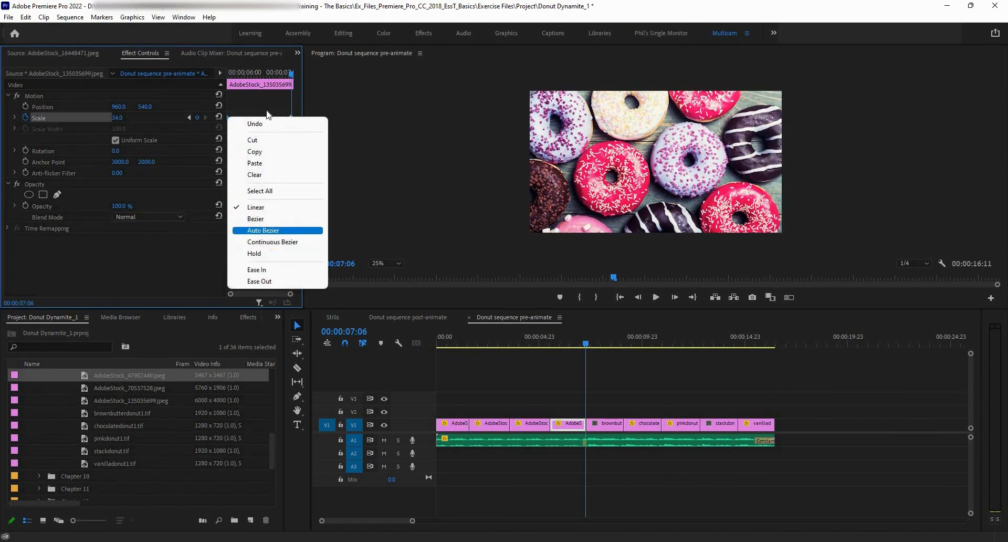
{"action": "left_click", "coordinate": [261, 218]}
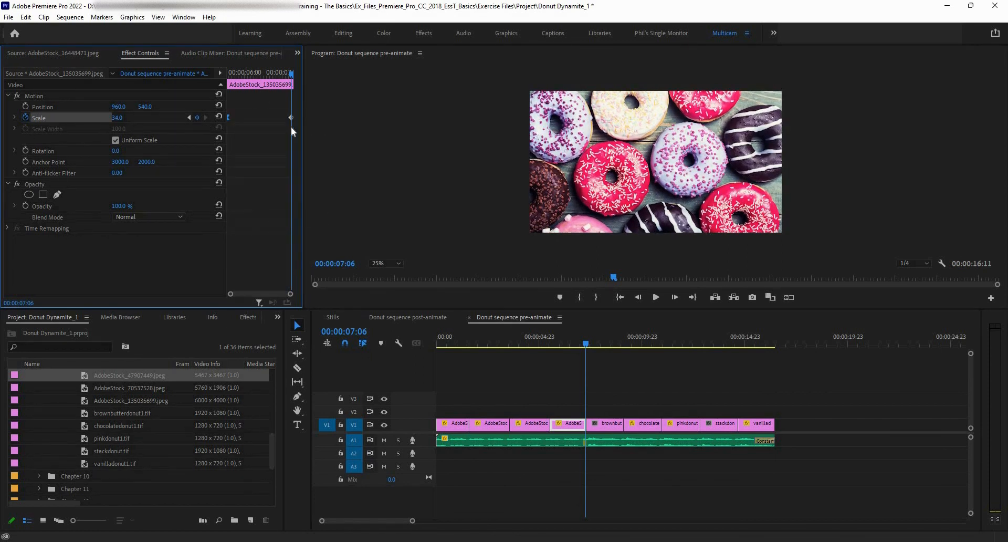
{"action": "right_click", "coordinate": [289, 117]}
{"action": "left_click", "coordinate": [317, 217]}
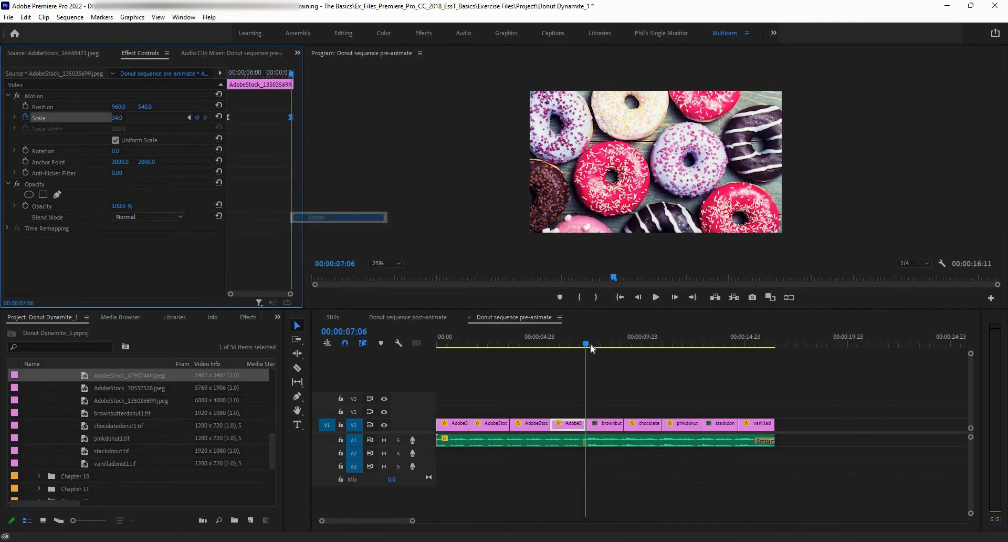
Play the fourth image's eased Scale animation from its first frame
{"action": "left_click", "coordinate": [548, 347]}
{"action": "key", "text": "space"}
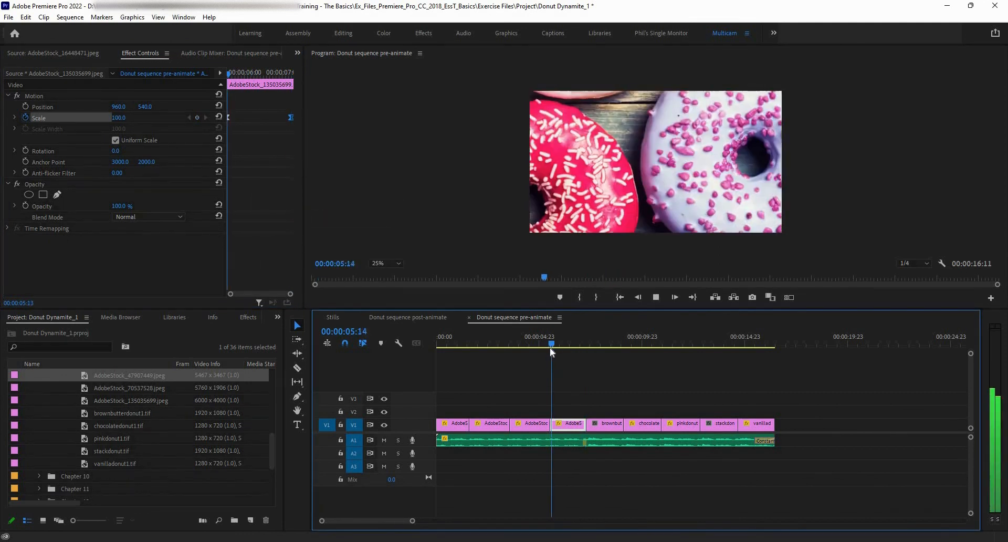
{"action": "key", "text": "space"}
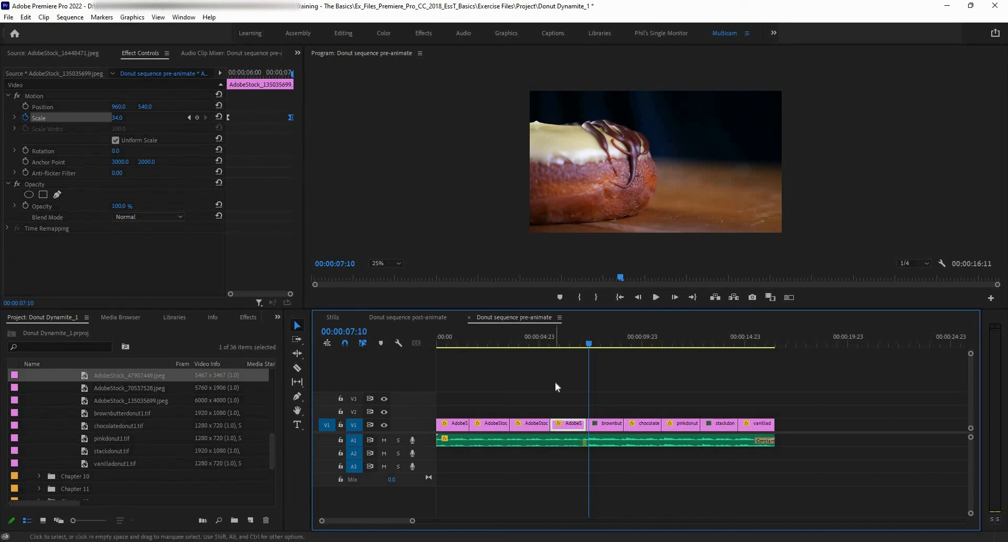
Create a start Scale keyframe on the brownbutterdonut1.tif clip at its first frame, 00:00:07:07
{"action": "key", "text": "Down"}
{"action": "key", "text": "Up"}
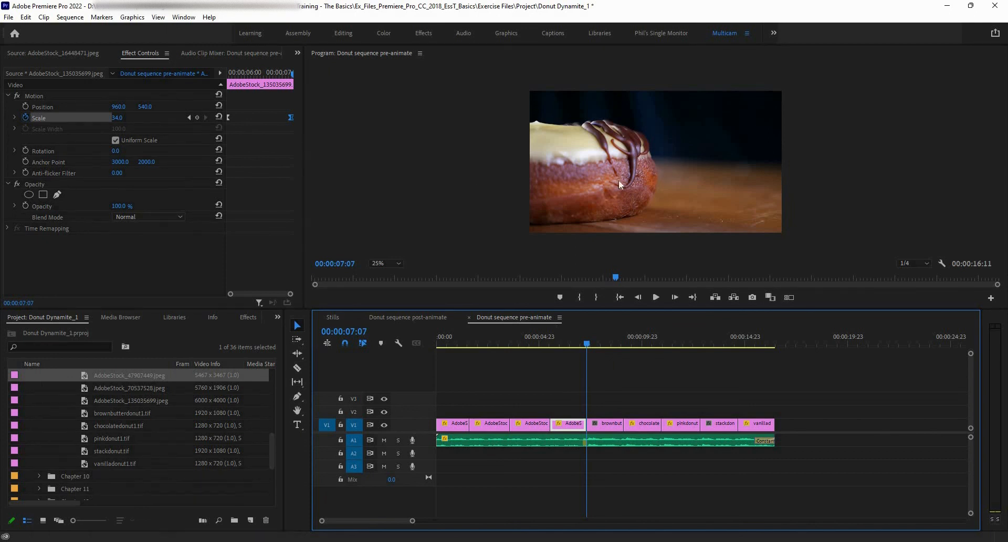
{"action": "left_click", "coordinate": [600, 425]}
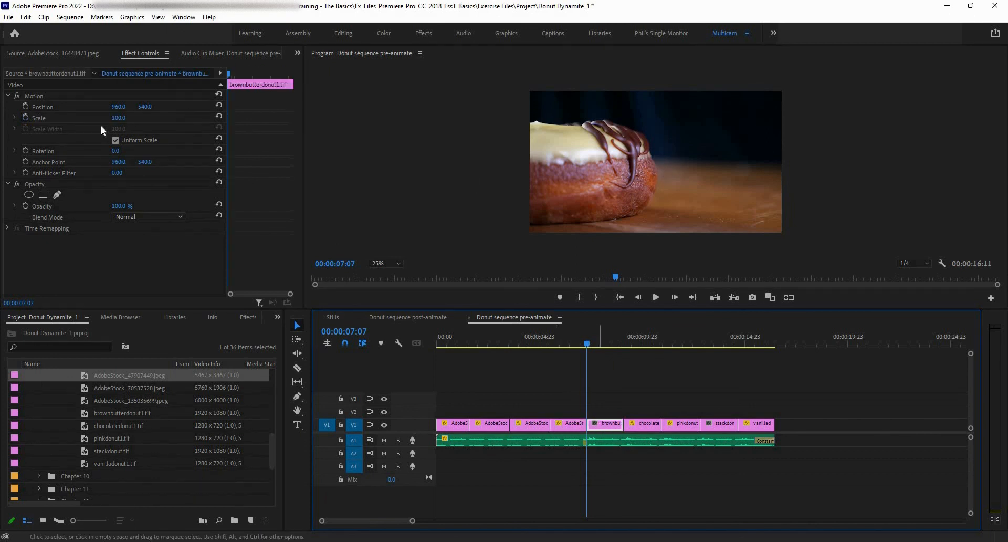
{"action": "left_click", "coordinate": [26, 117]}
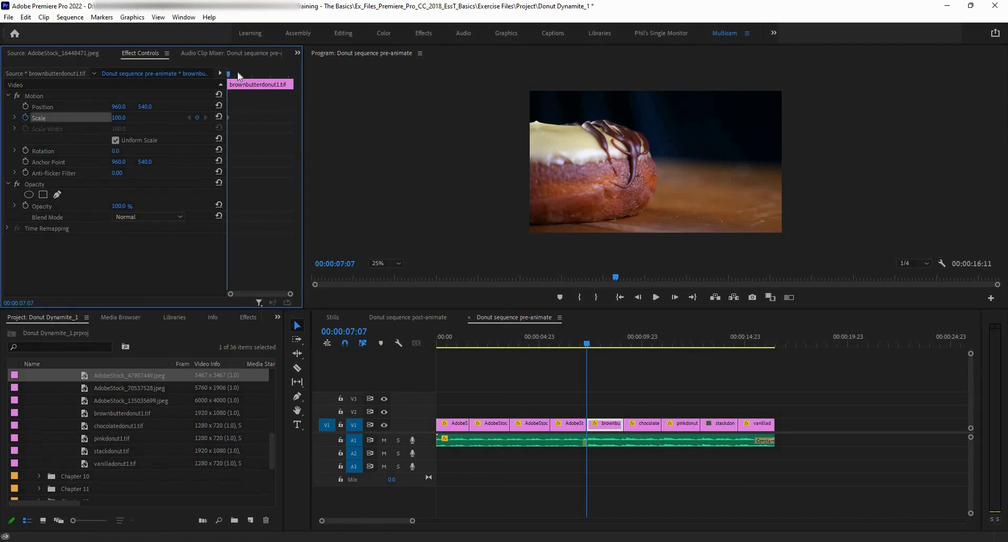
Add an end Scale keyframe of 122.0 on the brownbutterdonut1.tif clip's last frame, 00:00:09:02
{"action": "left_click_drag", "start_coordinate": [229, 74], "coordinate": [263, 83]}
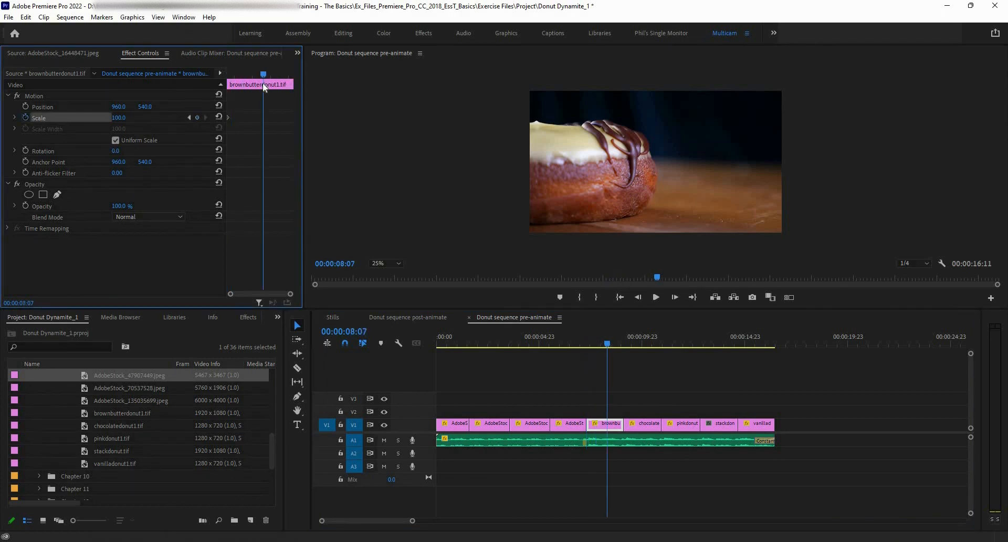
{"action": "key", "text": "Down"}
{"action": "key", "text": "Left"}
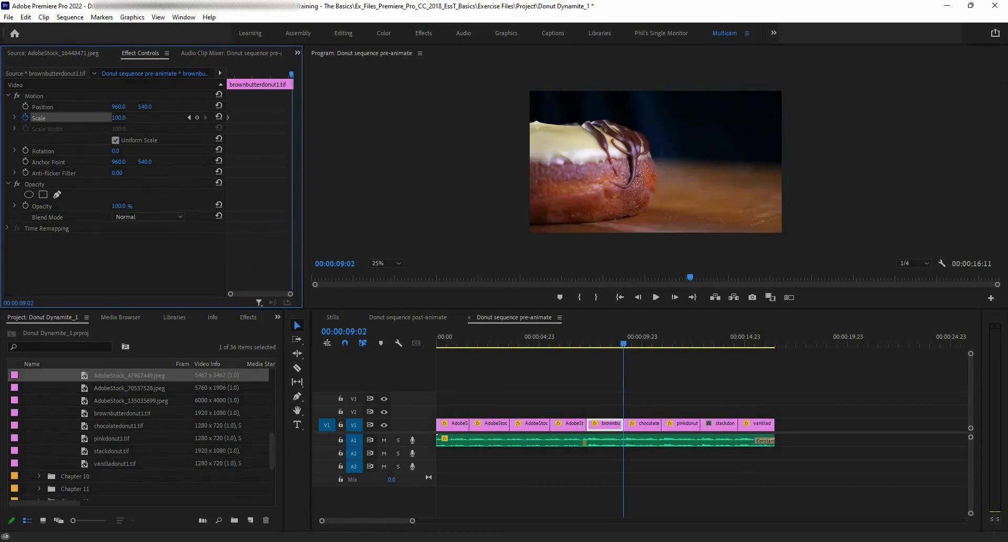
{"action": "left_click", "coordinate": [126, 115]}
{"action": "left_click", "coordinate": [116, 121]}
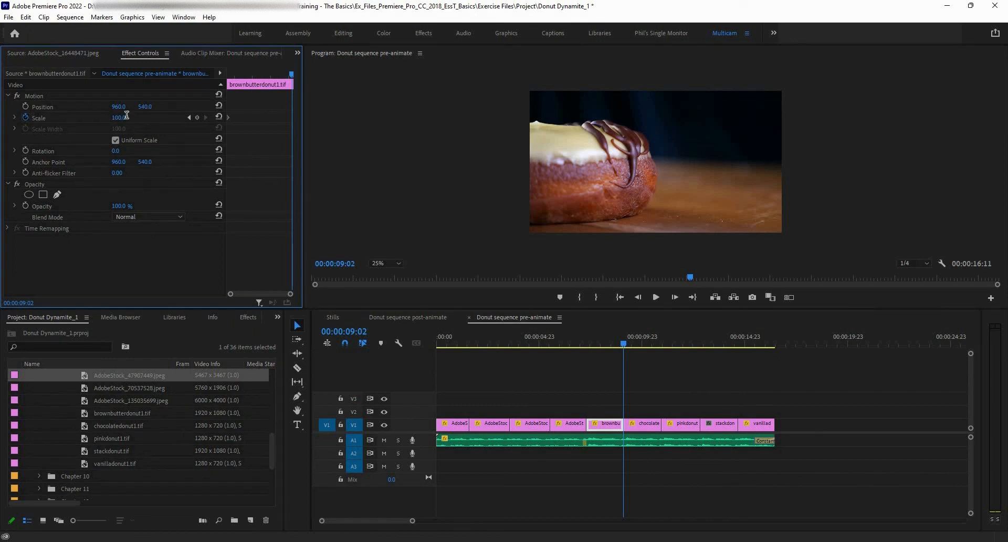
{"action": "left_click", "coordinate": [121, 120]}
{"action": "key", "text": "Return"}
{"action": "left_click_drag", "start_coordinate": [121, 119], "coordinate": [132, 119]}
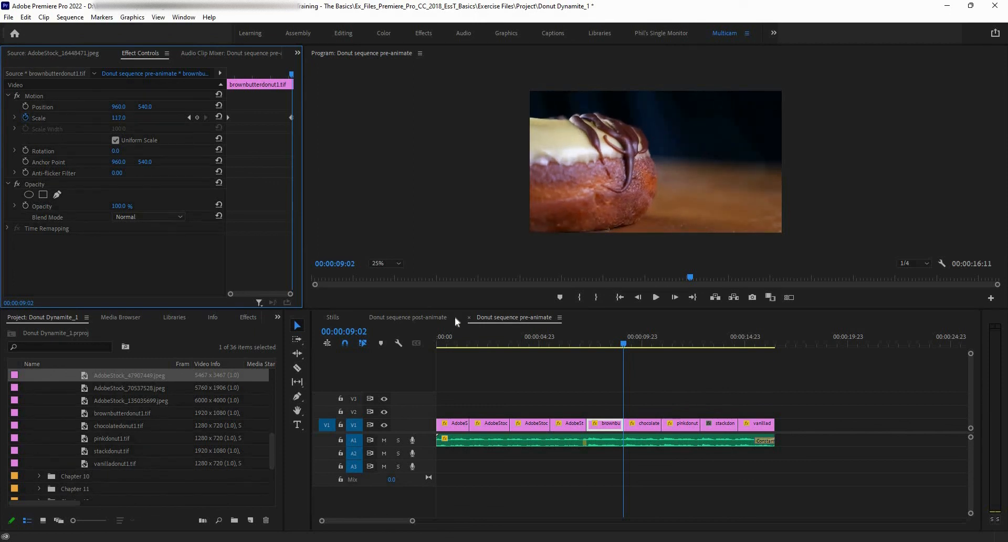
Set the interpolation of brownbutterdonut1.tif's start and end Scale keyframes to Bezier
{"action": "right_click", "coordinate": [228, 118]}
{"action": "left_click", "coordinate": [272, 221]}
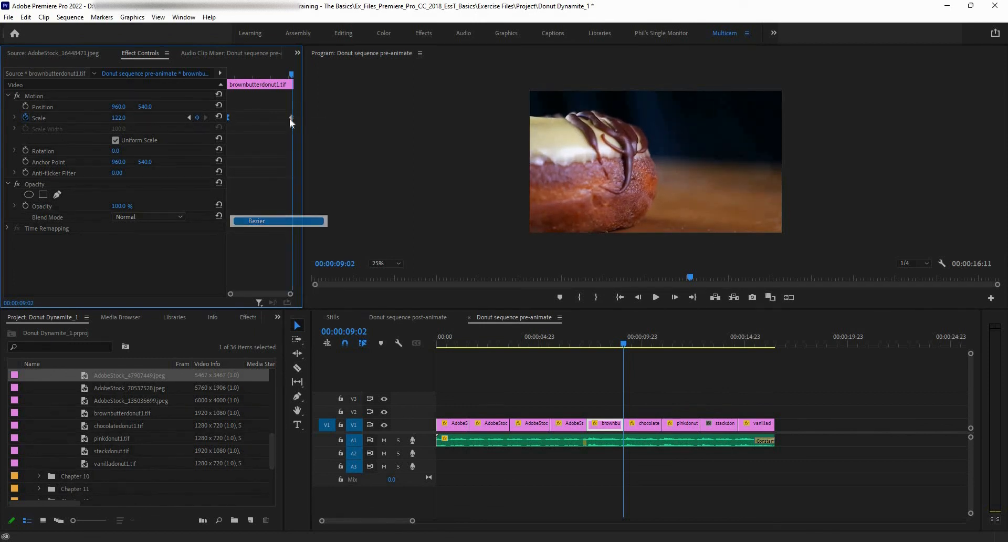
{"action": "right_click", "coordinate": [291, 118]}
{"action": "left_click", "coordinate": [312, 221]}
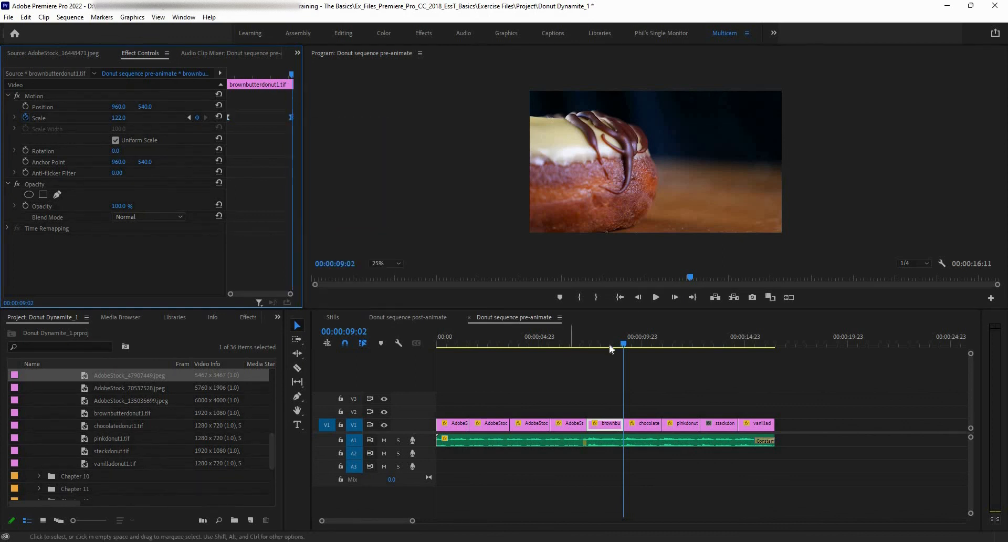
Play the sequence across the brownbutterdonut1.tif clip to review its eased Scale animation
{"action": "left_click_drag", "start_coordinate": [596, 347], "coordinate": [580, 349]}
{"action": "key", "text": "space"}
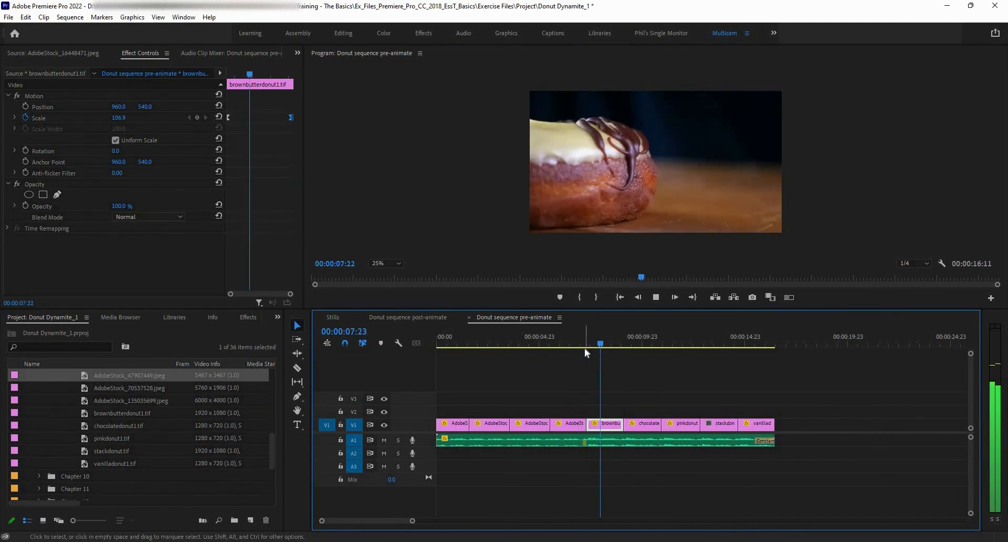
{"action": "key", "text": "space"}
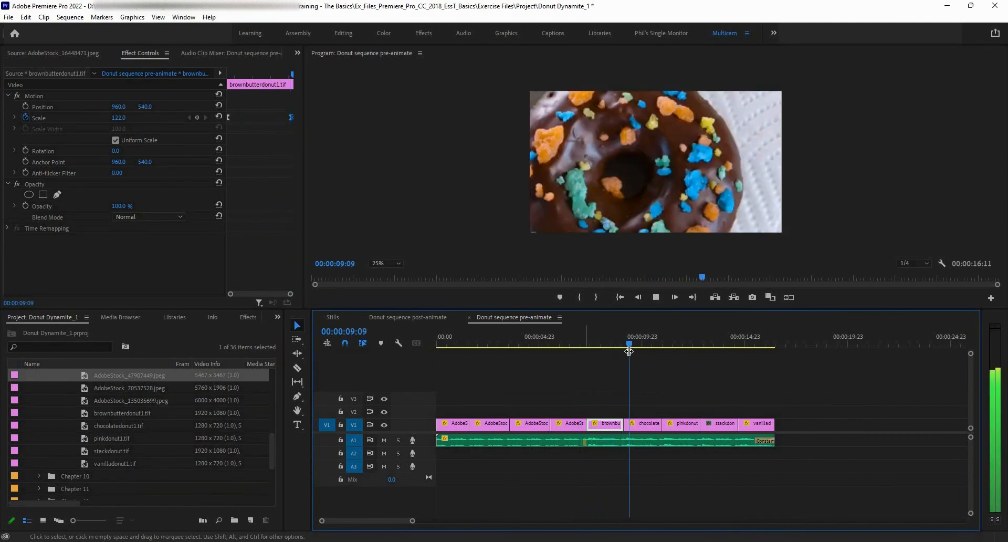
Create a start Scale keyframe on the chocolatedonut1.tif clip at its first frame, 00:00:09:03
{"action": "left_click_drag", "start_coordinate": [618, 345], "coordinate": [609, 344]}
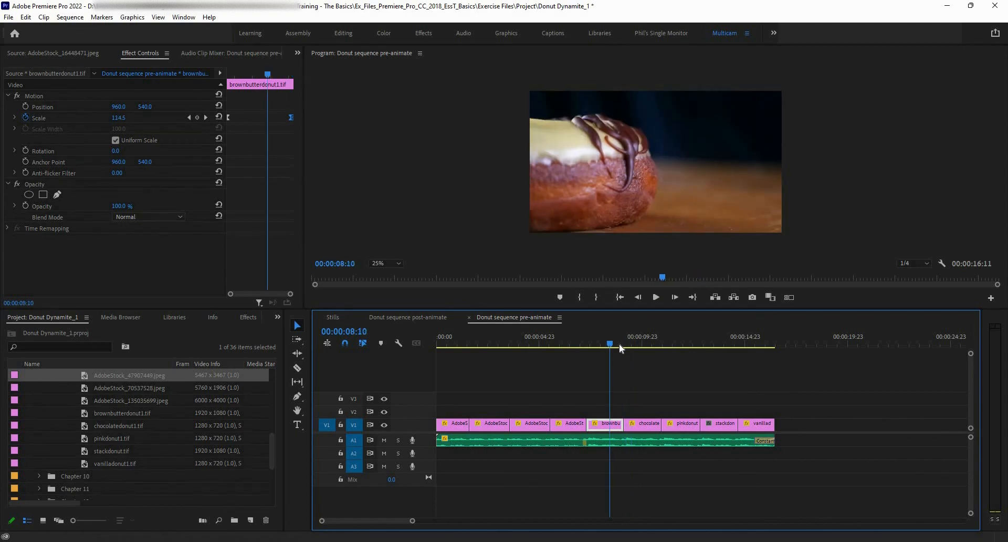
{"action": "key", "text": "Right"}
{"action": "key", "text": "Right"}
{"action": "key", "text": "Right"}
{"action": "key", "text": "Right"}
{"action": "key", "text": "Right"}
{"action": "key", "text": "Right"}
{"action": "key", "text": "Right"}
{"action": "key", "text": "Right"}
{"action": "key", "text": "Right"}
{"action": "key", "text": "Right"}
{"action": "key", "text": "Right"}
{"action": "key", "text": "Right"}
{"action": "key", "text": "Right"}
{"action": "key", "text": "Right"}
{"action": "key", "text": "Right"}
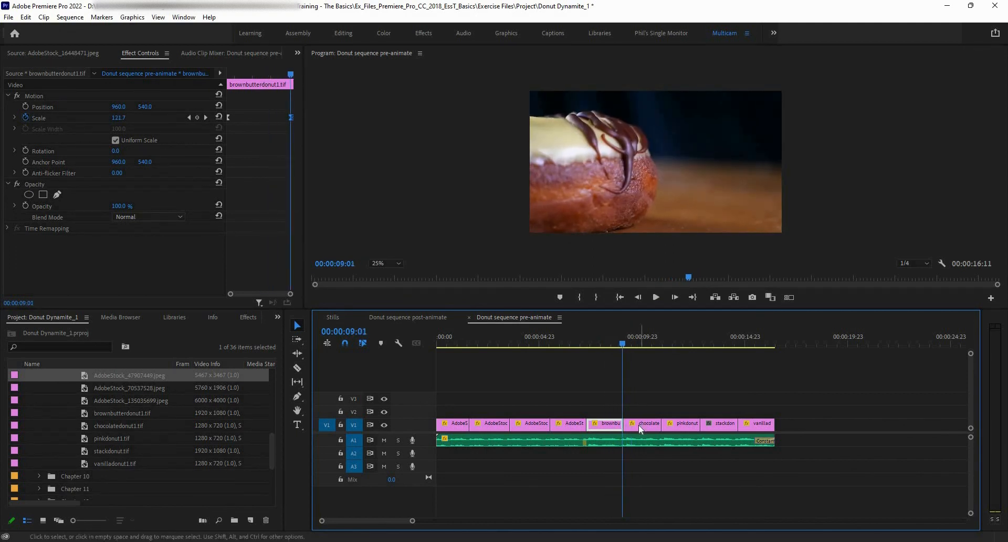
{"action": "key", "text": "Right"}
{"action": "key", "text": "Right"}
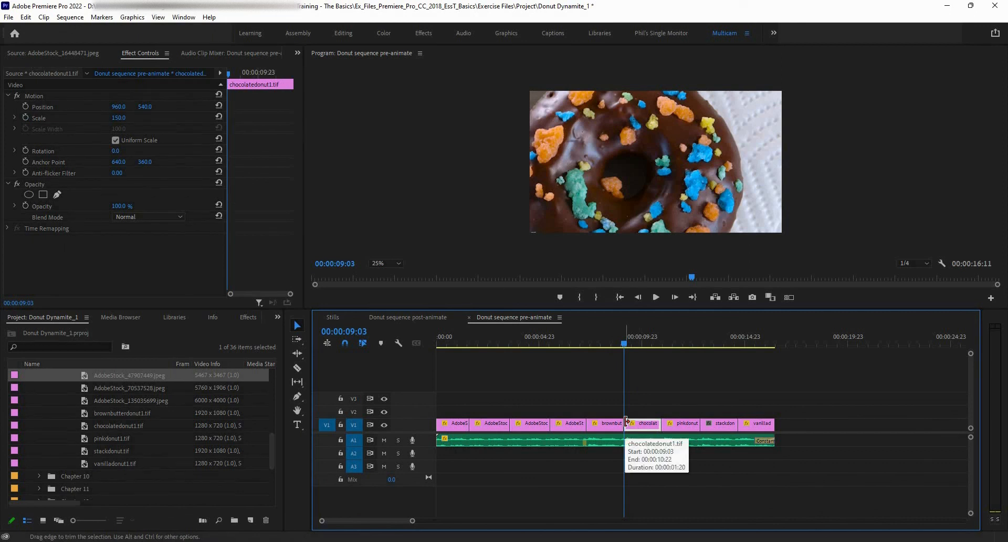
{"action": "left_click", "coordinate": [566, 145]}
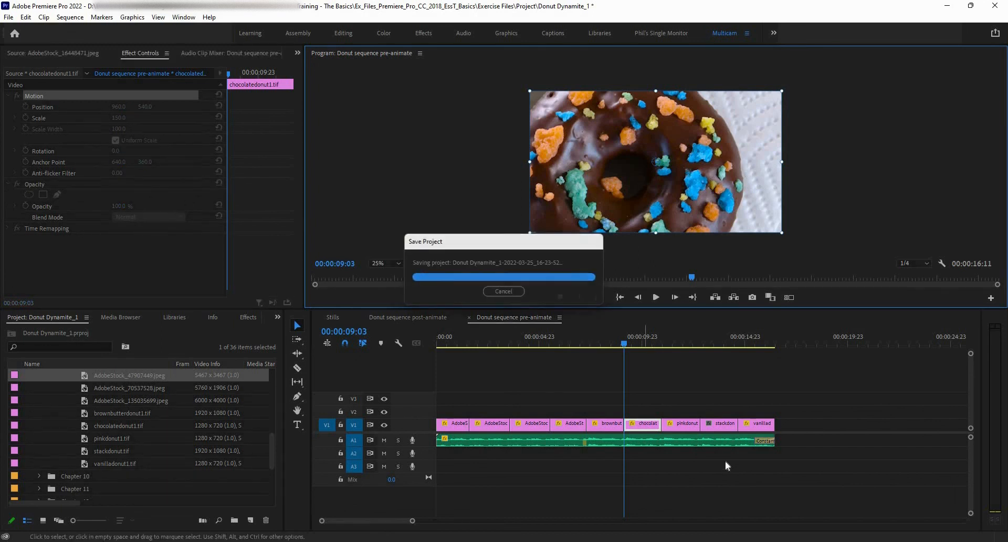
{"action": "left_click", "coordinate": [28, 119]}
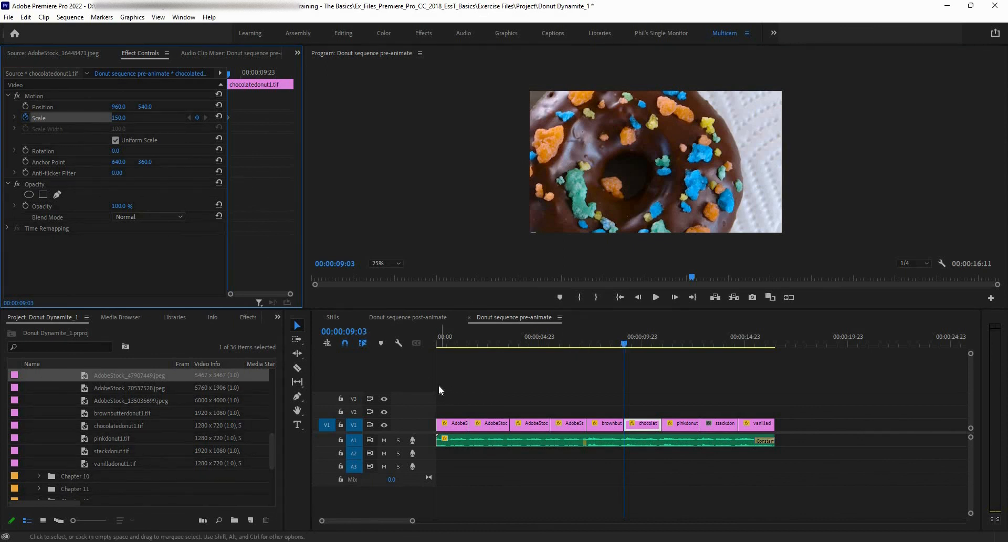
Add an end Scale keyframe of 173.0 on the chocolatedonut1.tif clip's last frame, 00:00:10:22
{"action": "key", "text": "Down"}
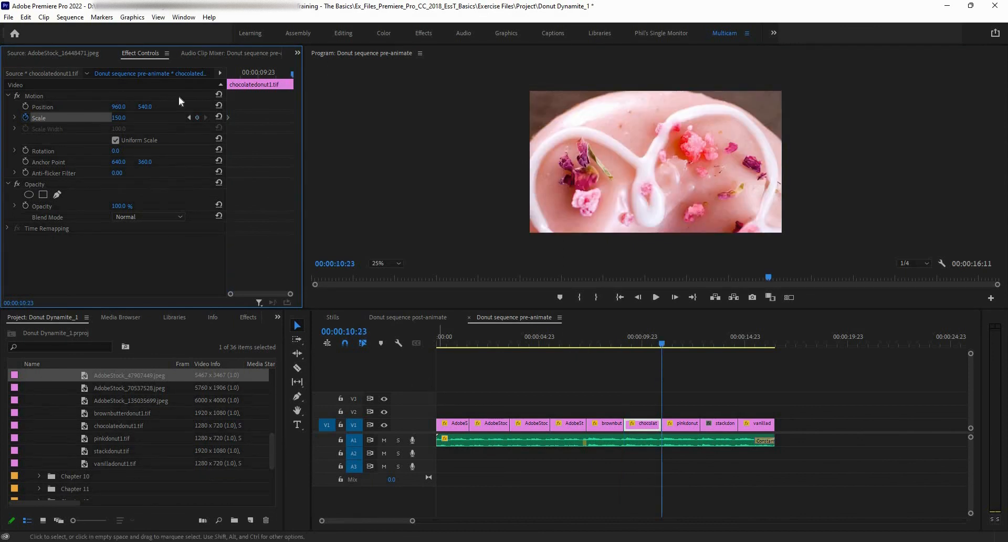
{"action": "key", "text": "Left"}
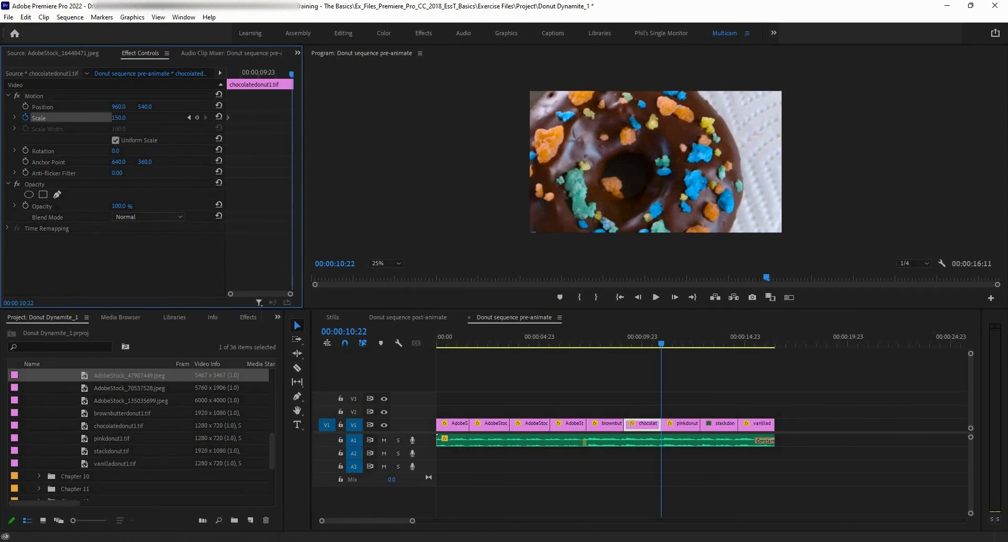
{"action": "left_click_drag", "start_coordinate": [119, 117], "coordinate": [261, 119]}
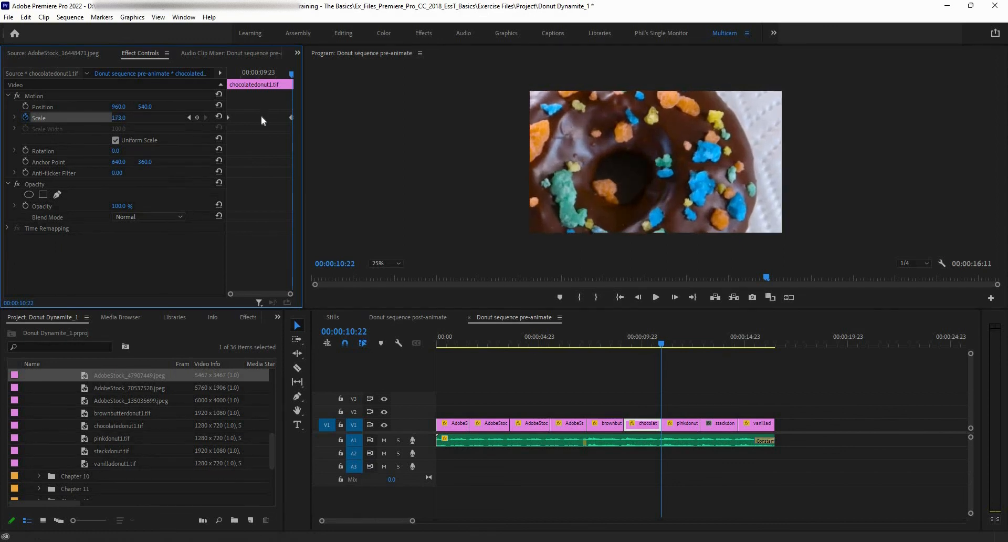
Set the interpolation of chocolatedonut1.tif's start and end Scale keyframes to Bezier
{"action": "right_click", "coordinate": [228, 117]}
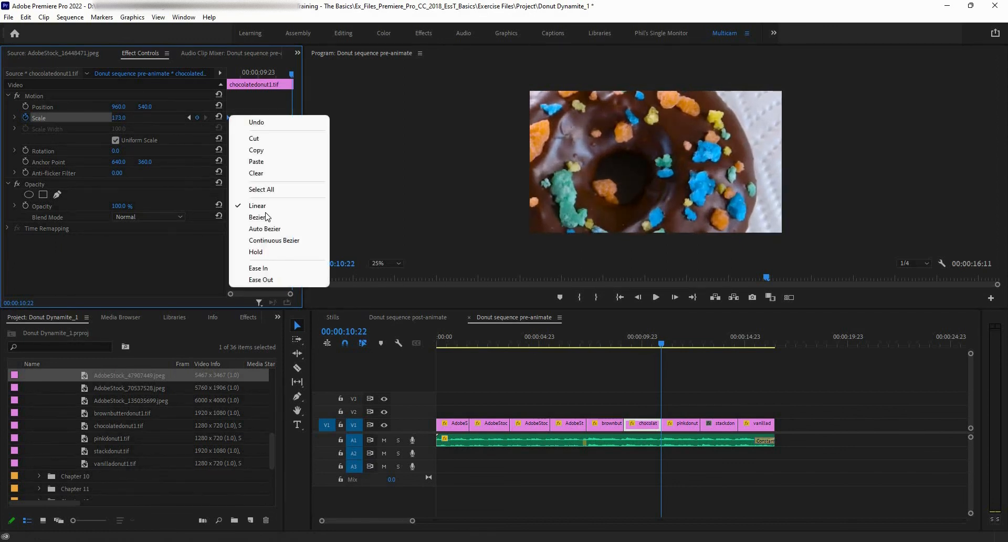
{"action": "left_click", "coordinate": [257, 216]}
{"action": "right_click", "coordinate": [291, 118]}
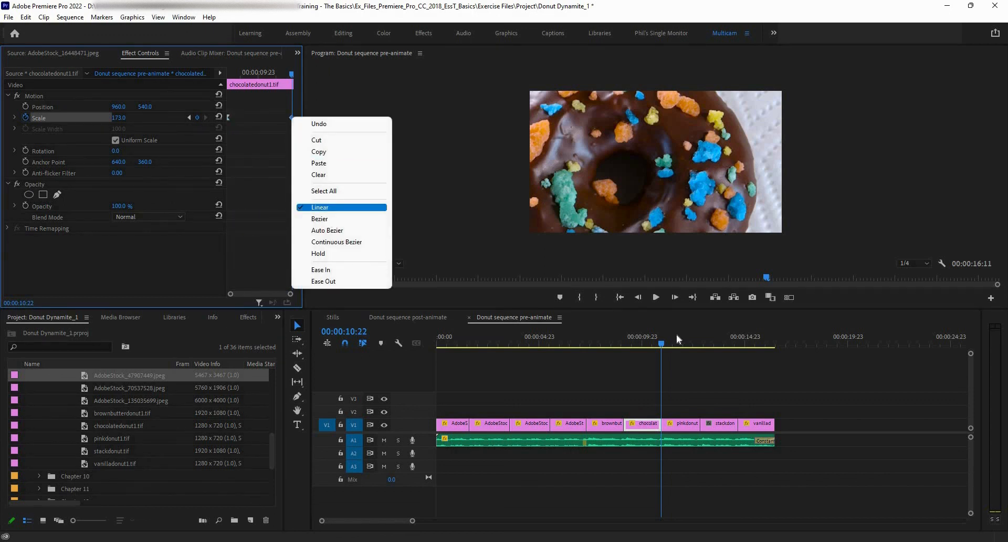
{"action": "left_click", "coordinate": [325, 218]}
Play the chocolatedonut1.tif clip's eased Scale animation from its beginning
{"action": "left_click", "coordinate": [625, 343]}
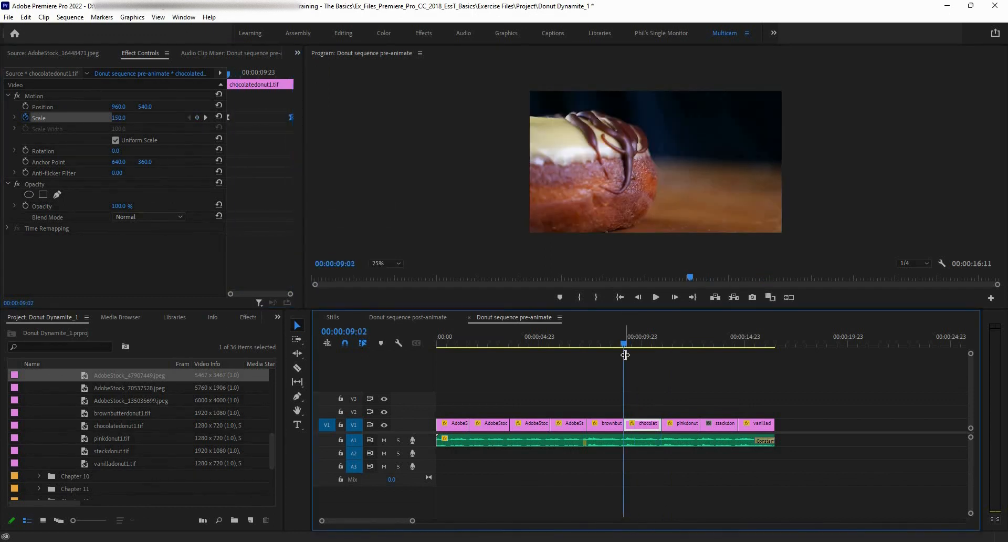
{"action": "key", "text": "space"}
{"action": "key", "text": "space"}
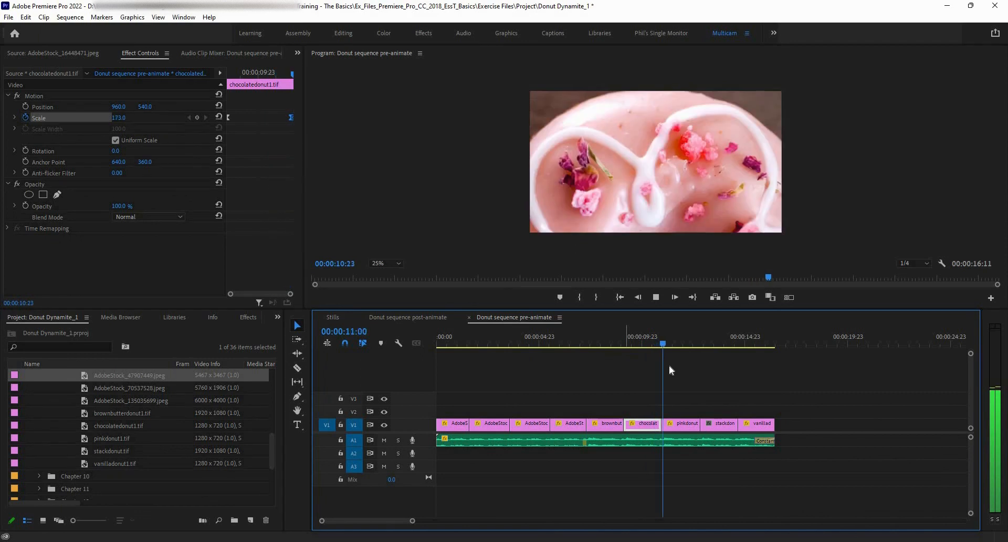
Create a start Scale keyframe on the pinkdonut1.tif clip at its first frame, 00:00:10:23
{"action": "left_click", "coordinate": [686, 424]}
{"action": "key", "text": "Down"}
{"action": "key", "text": "Up"}
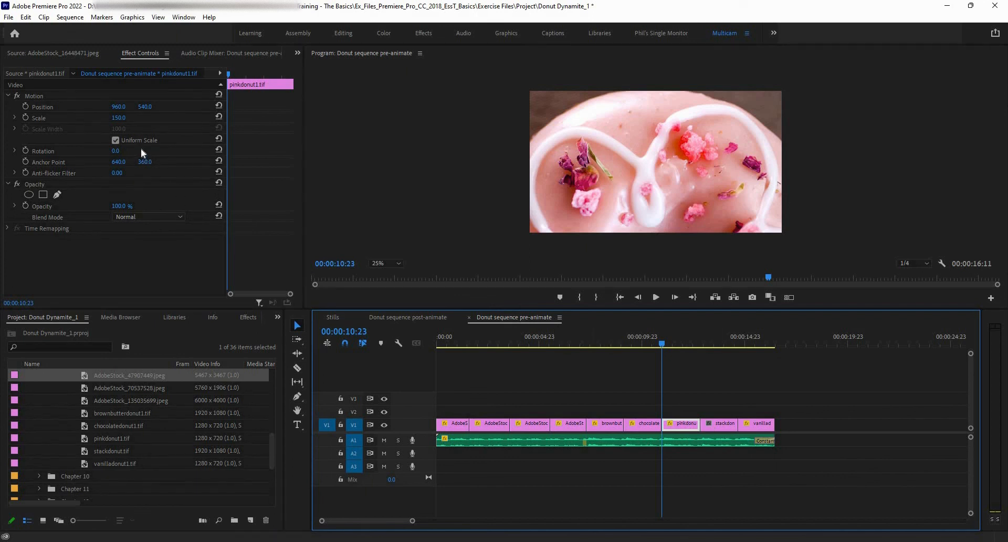
{"action": "left_click", "coordinate": [26, 117]}
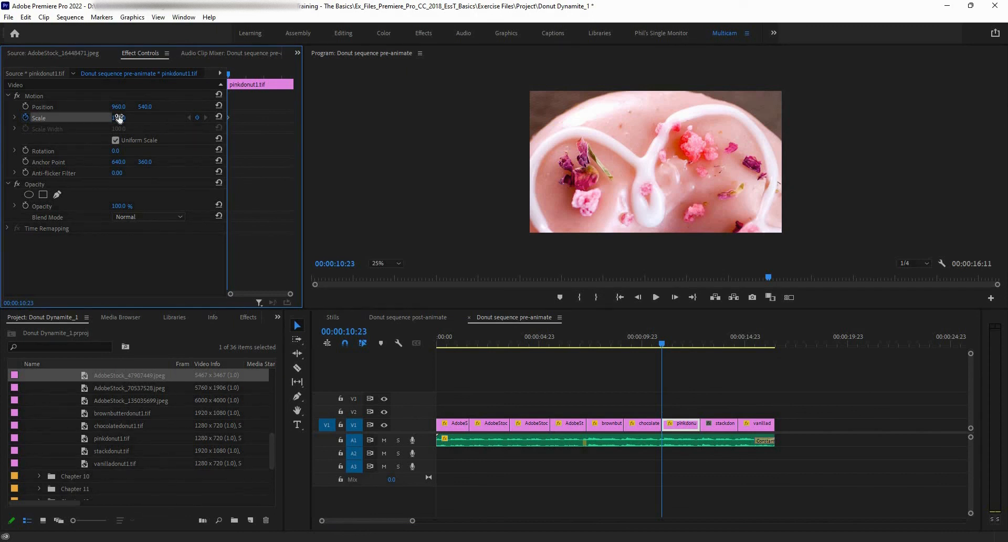
Add an end Scale keyframe of 195.0 on the pinkdonut1.tif clip's last frame, 00:00:12:19
{"action": "key", "text": "Down"}
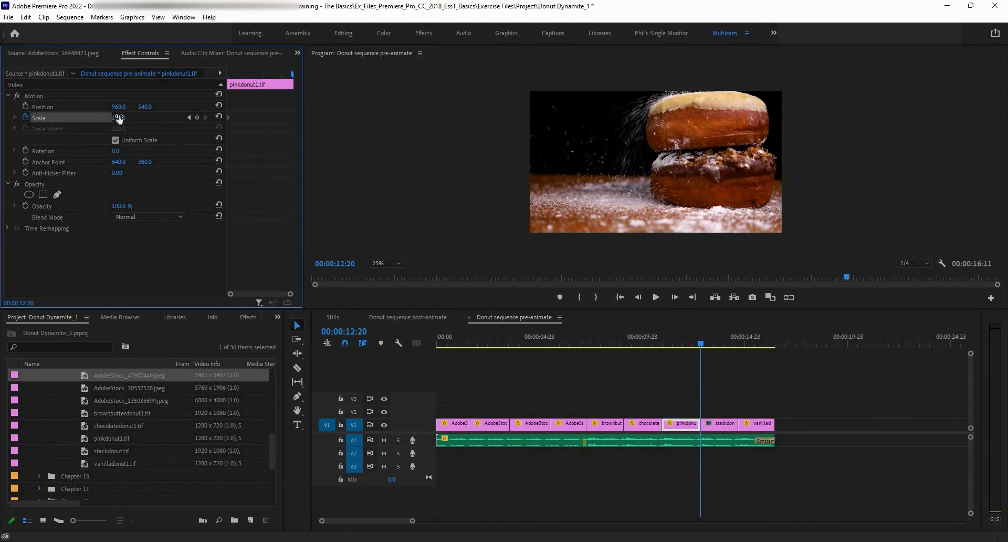
{"action": "key", "text": "Left"}
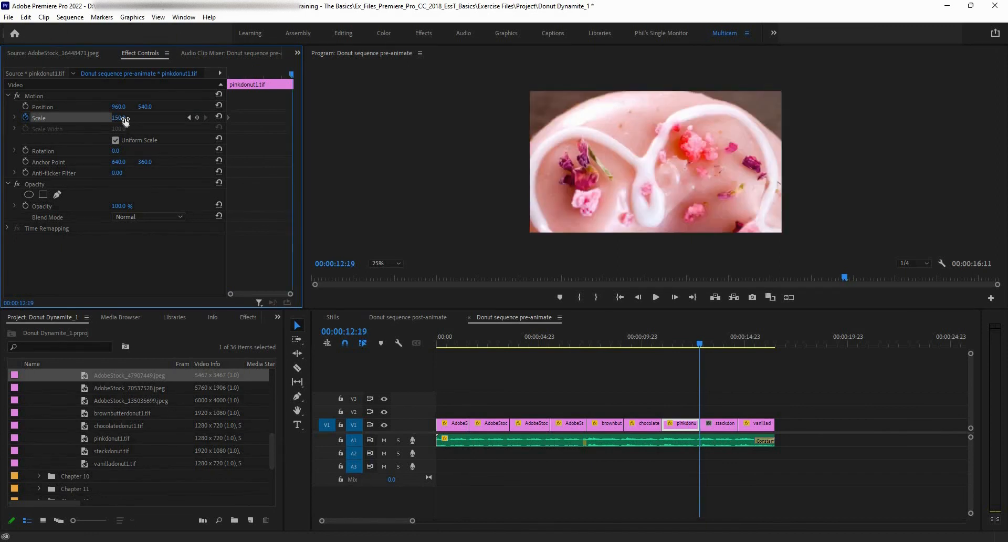
{"action": "left_click_drag", "start_coordinate": [119, 118], "coordinate": [506, 266]}
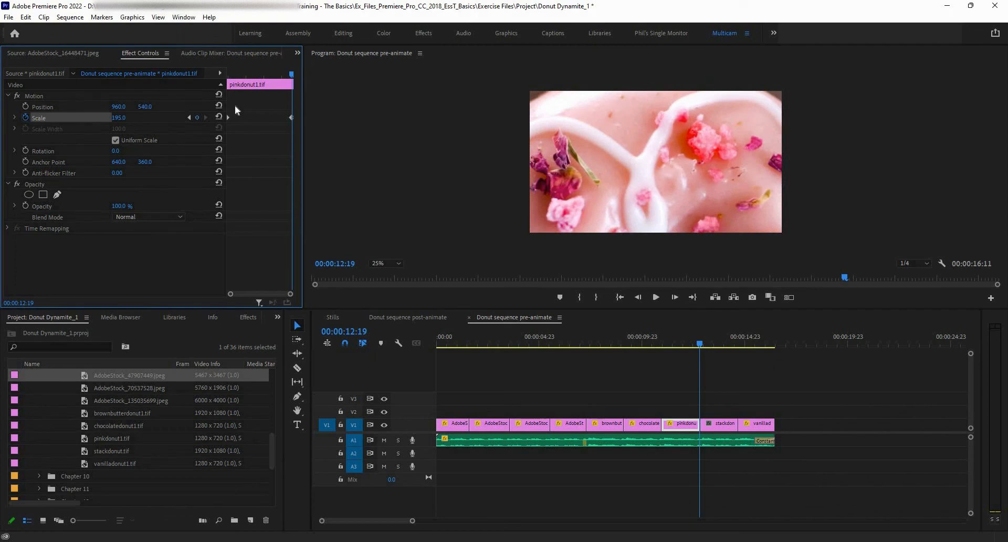
Set the interpolation of pinkdonut1.tif's start and end Scale keyframes to Bezier
{"action": "right_click", "coordinate": [229, 117]}
{"action": "left_click", "coordinate": [277, 219]}
{"action": "right_click", "coordinate": [292, 118]}
{"action": "left_click", "coordinate": [339, 219]}
Set the stackdonut.tif clip's Scale to 150 and its horizontal Position to 1028.0
{"action": "left_click", "coordinate": [711, 347]}
{"action": "left_click", "coordinate": [723, 424]}
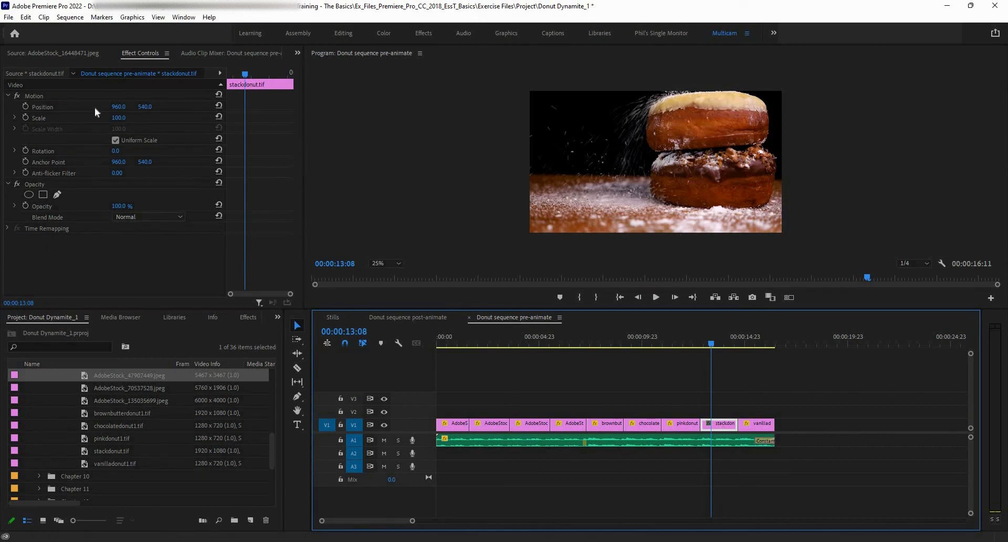
{"action": "left_click_drag", "start_coordinate": [119, 118], "coordinate": [161, 107]}
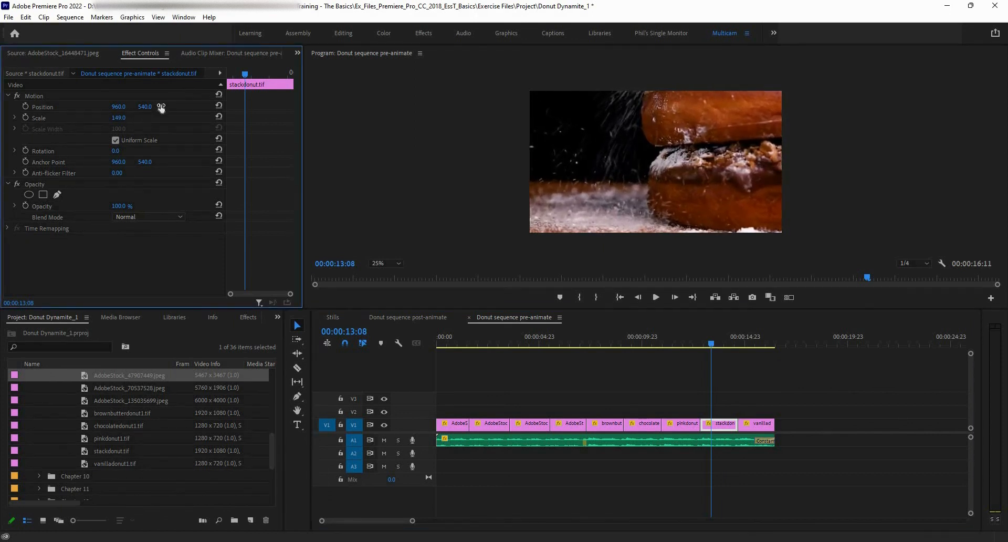
{"action": "key", "text": "Return"}
{"action": "type", "text": "150"}
{"action": "key", "text": "Return"}
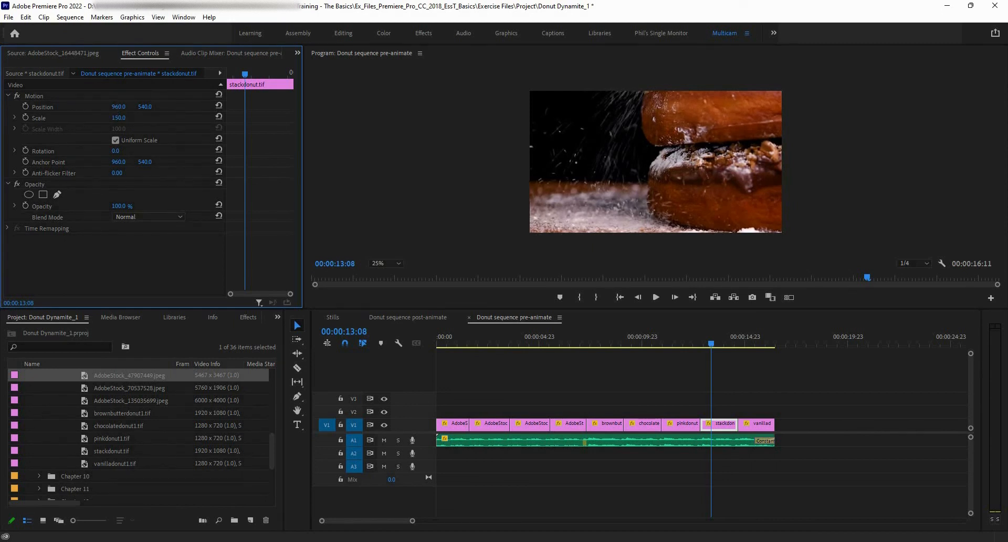
{"action": "left_click_drag", "start_coordinate": [118, 107], "coordinate": [154, 106]}
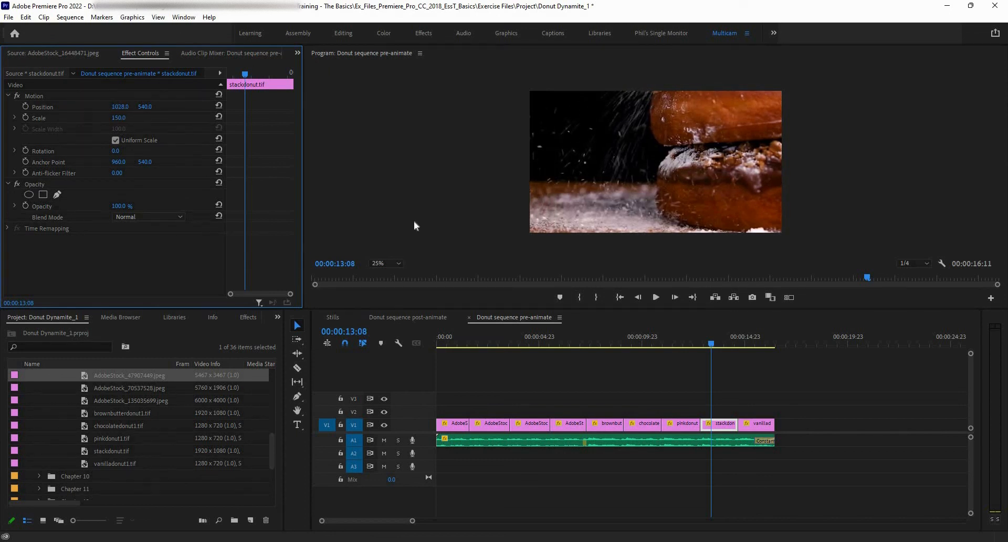
Keyframe stackdonut.tif's Scale at its first frame, 00:00:12:20, and add an end Scale keyframe of 100 on its last frame, 00:00:14:15
{"action": "key", "text": "Up"}
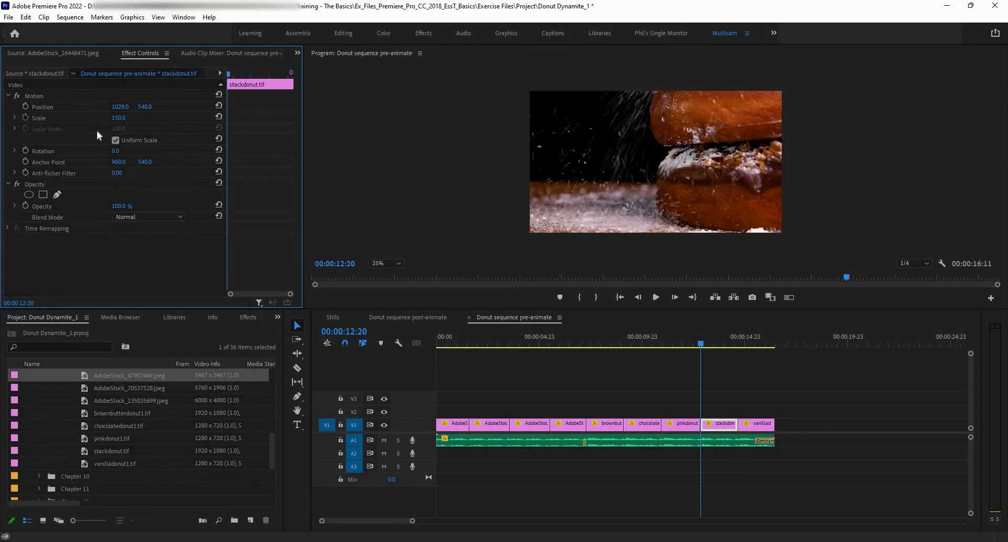
{"action": "left_click", "coordinate": [26, 118]}
{"action": "key", "text": "Down"}
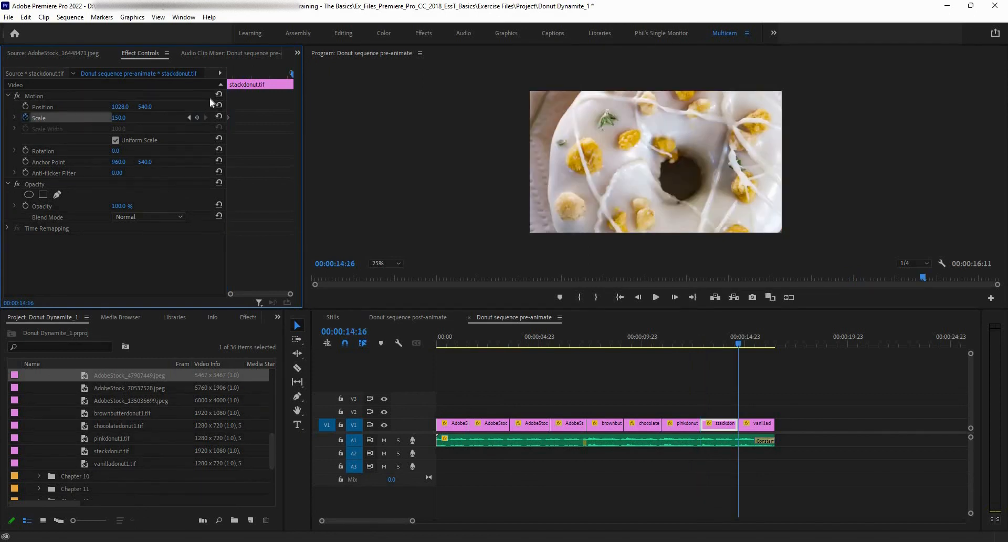
{"action": "key", "text": "Left"}
{"action": "left_click", "coordinate": [126, 115]}
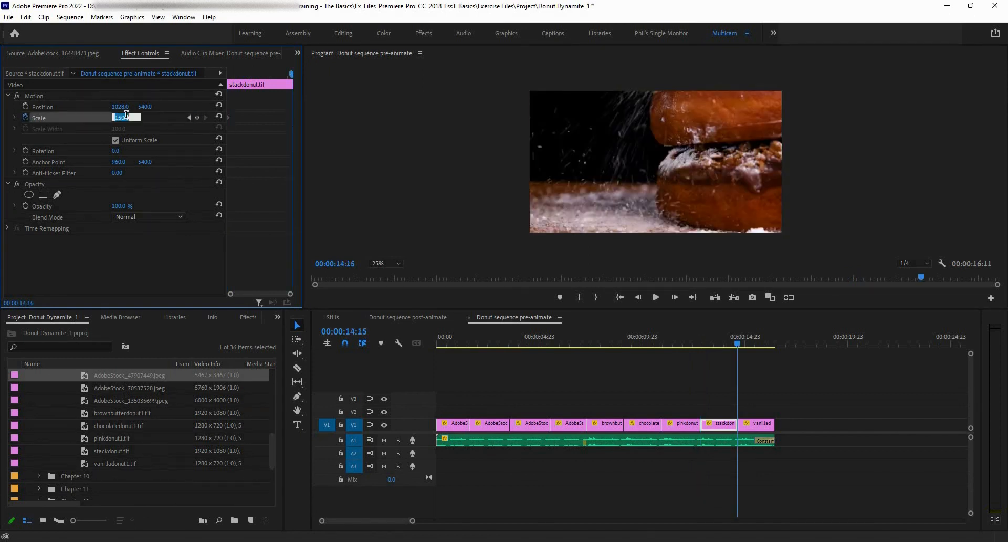
{"action": "type", "text": "100"}
{"action": "key", "text": "Return"}
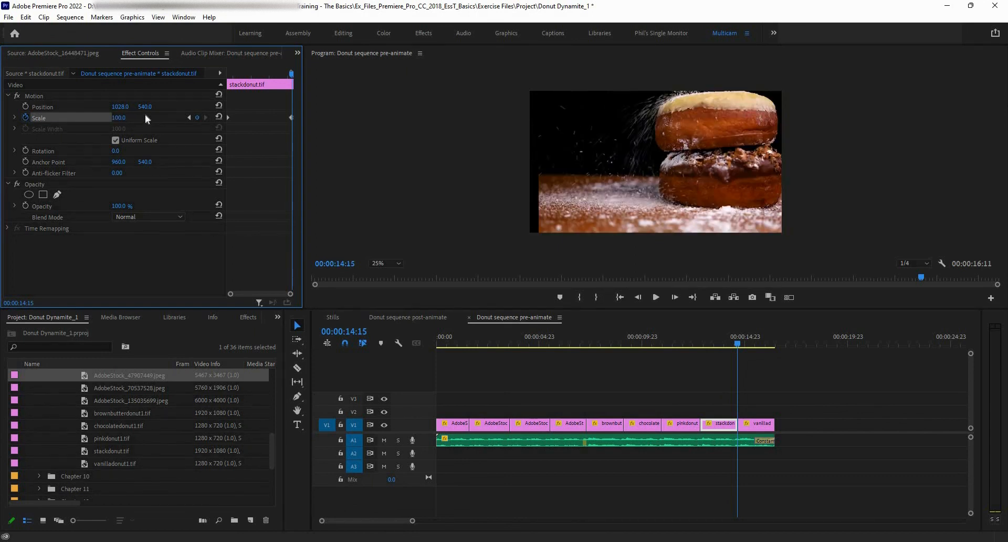
Reset the stackdonut.tif clip's Position to its default and play its Scale animation from the start
{"action": "left_click", "coordinate": [219, 105]}
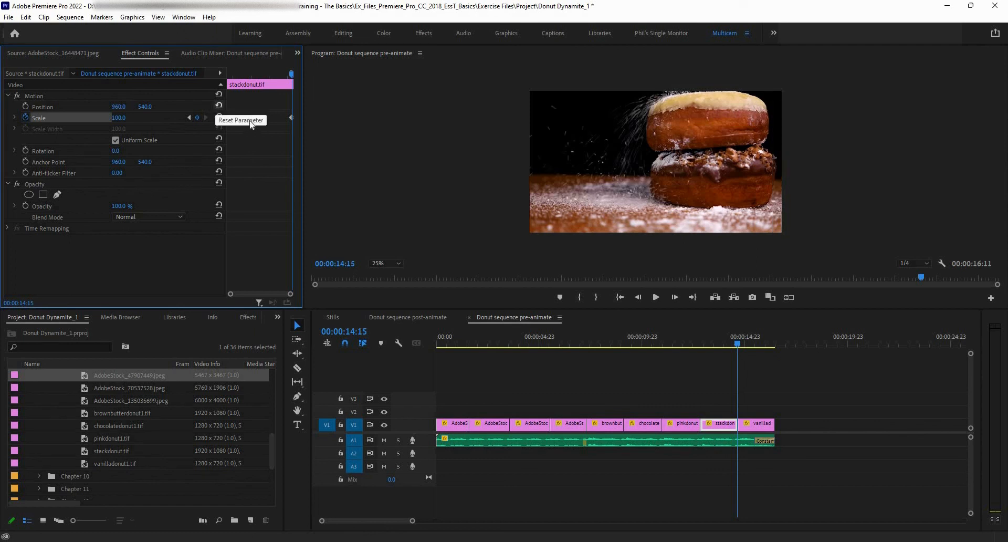
{"action": "left_click_drag", "start_coordinate": [283, 77], "coordinate": [206, 83]}
{"action": "key", "text": "space"}
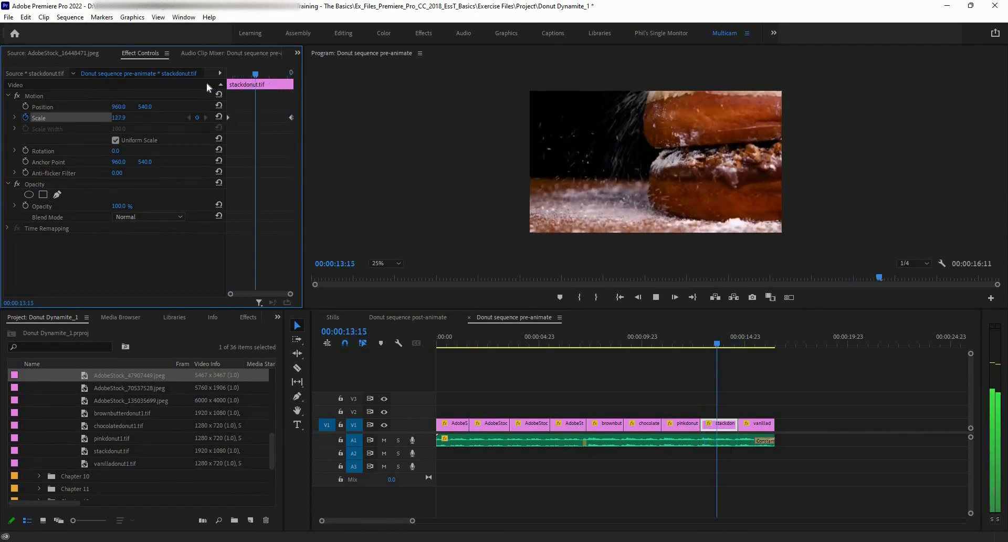
Stop playback and set the interpolation of stackdonut.tif's start and end Scale keyframes to Bezier
{"action": "key", "text": "space"}
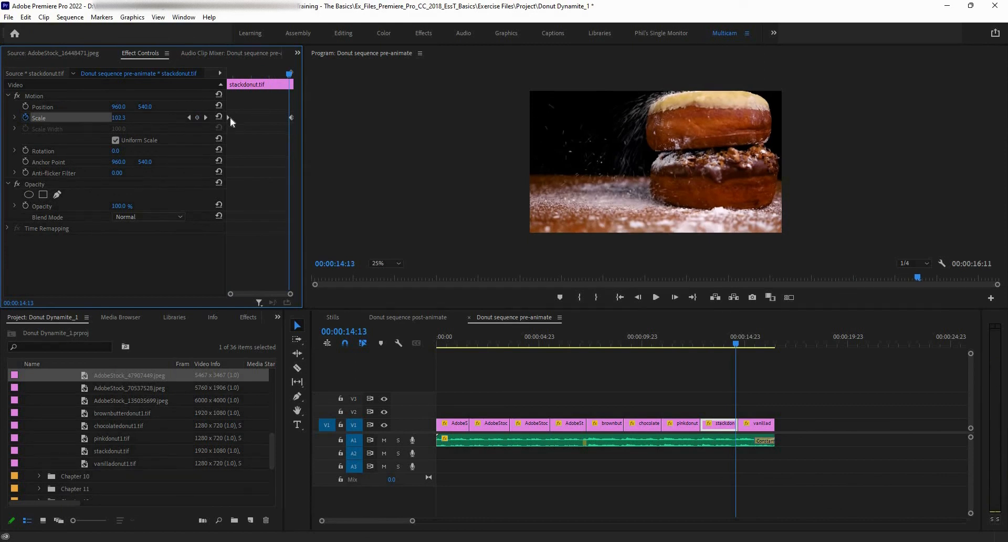
{"action": "right_click", "coordinate": [229, 116]}
{"action": "left_click", "coordinate": [258, 218]}
{"action": "right_click", "coordinate": [291, 117]}
{"action": "left_click", "coordinate": [321, 217]}
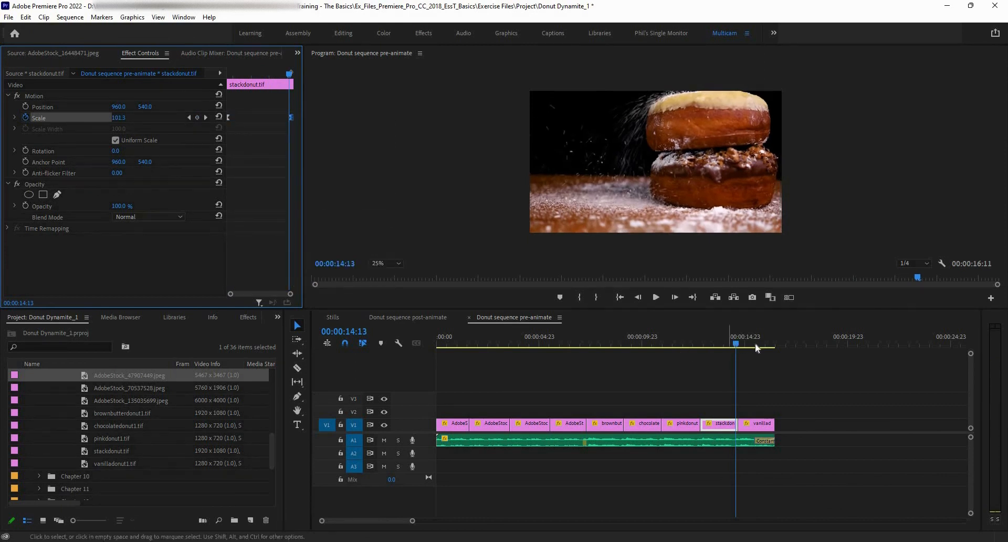
Keyframe vanilladonut1.tif's Scale at its first frame, 00:00:14:16, and add an end Scale keyframe of 180 at the clip's end, 00:00:16:11
{"action": "left_click", "coordinate": [754, 344]}
{"action": "left_click", "coordinate": [762, 424]}
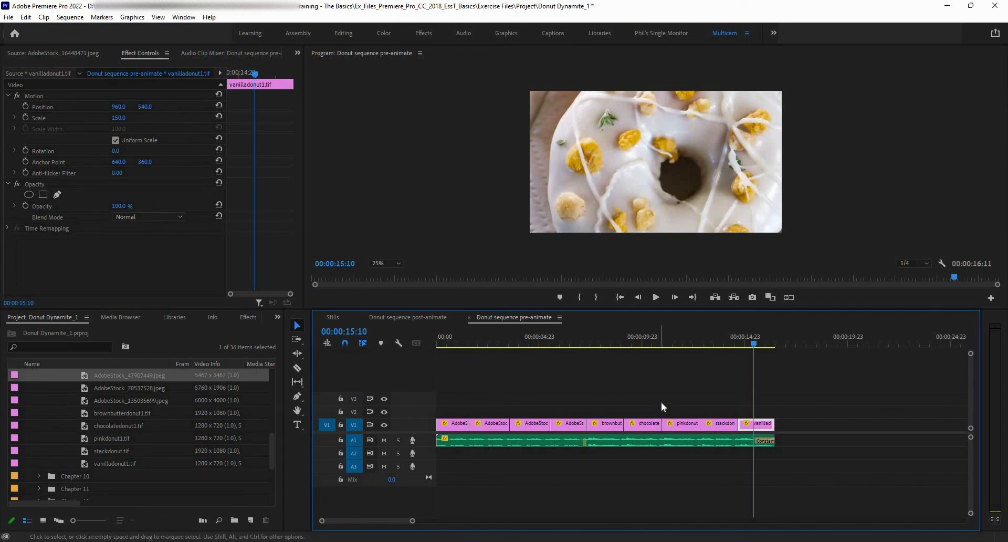
{"action": "key", "text": "Up"}
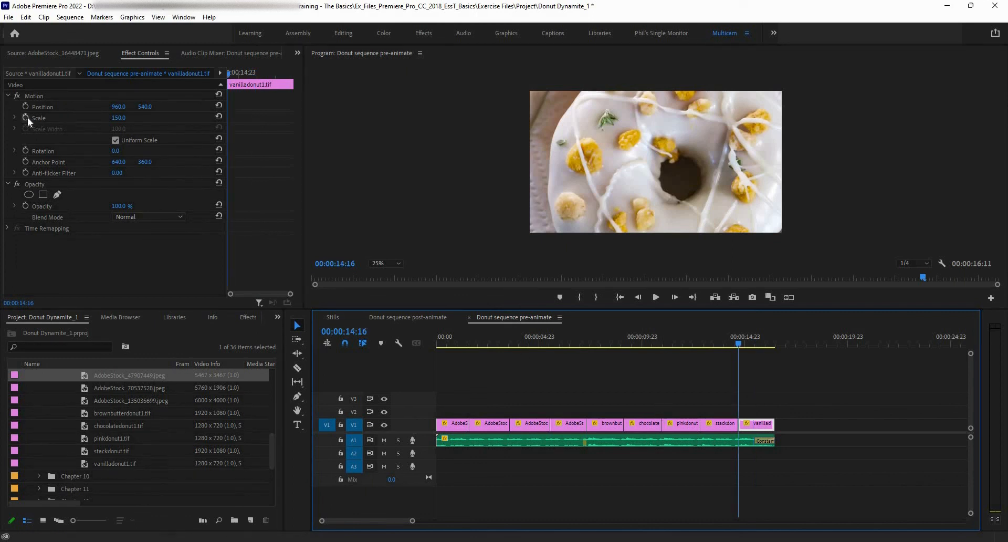
{"action": "left_click", "coordinate": [27, 118]}
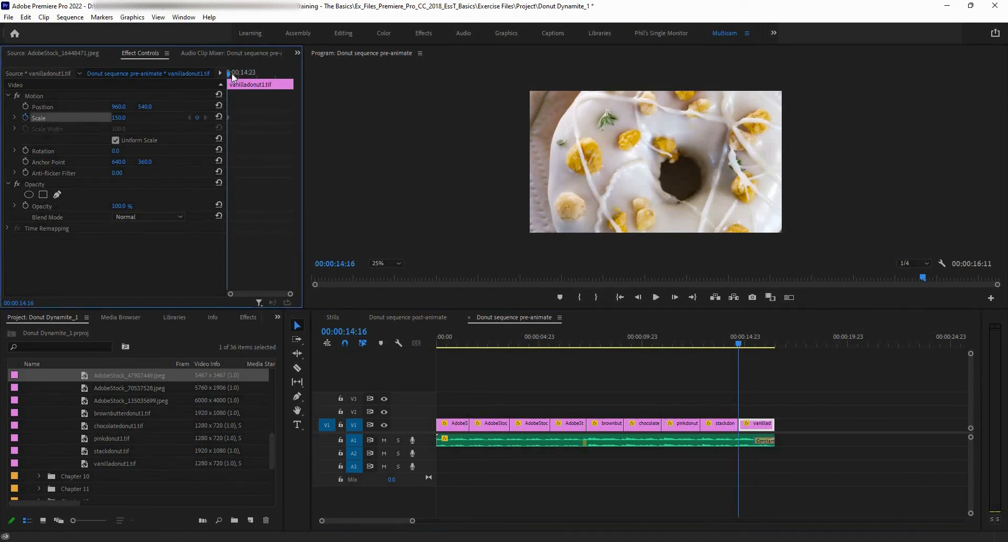
{"action": "key", "text": "space"}
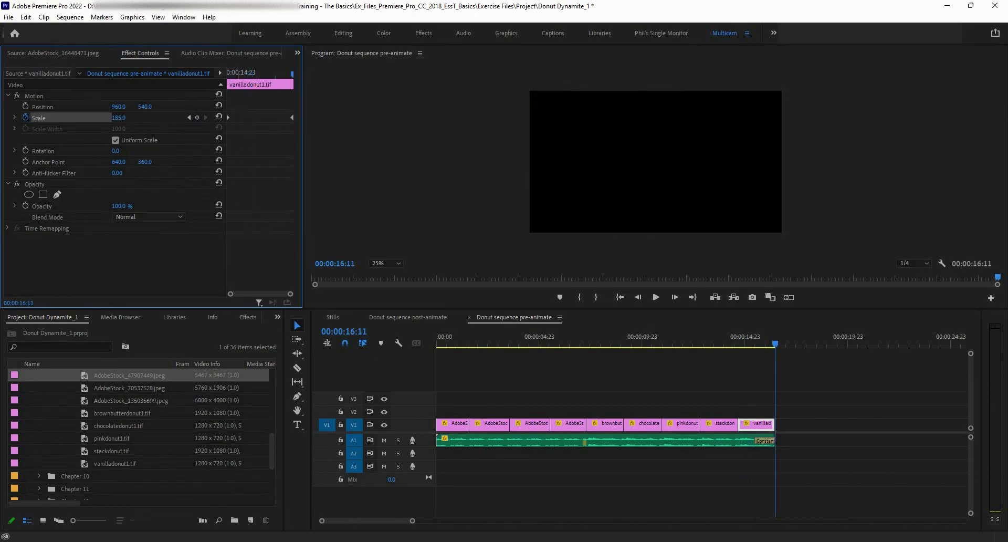
Set the interpolation of vanilladonut1.tif's start and end Scale keyframes to Bezier
{"action": "left_click", "coordinate": [750, 347]}
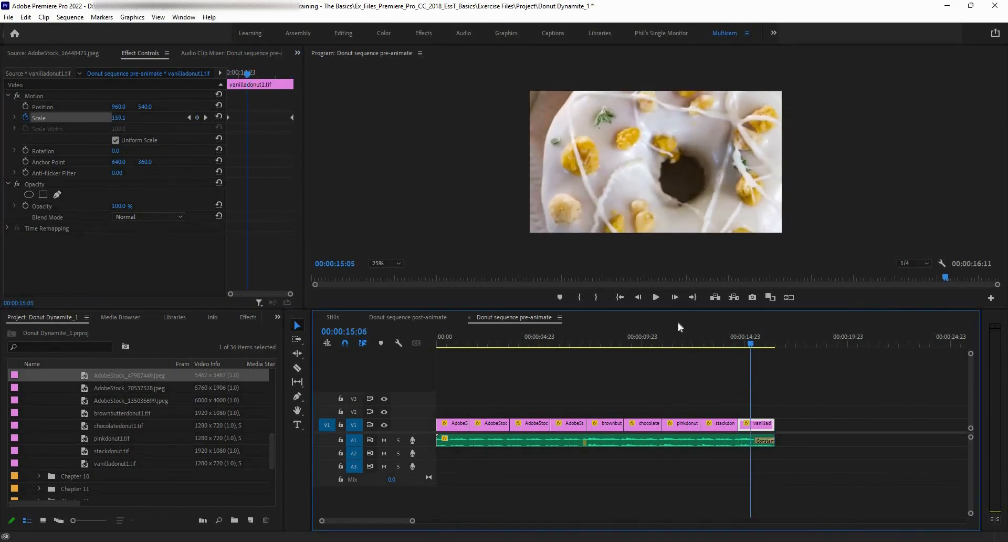
{"action": "key", "text": "shift+Right"}
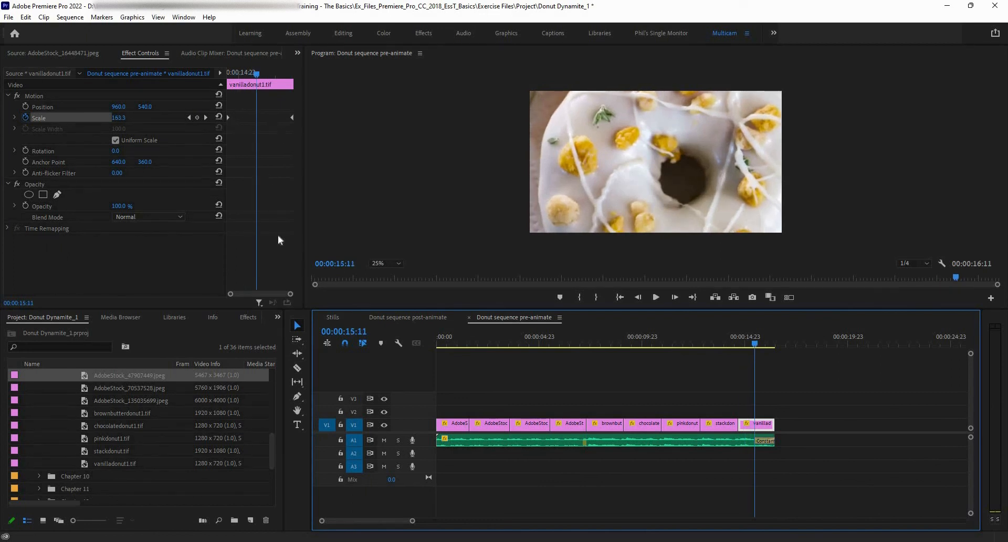
{"action": "right_click", "coordinate": [228, 117]}
{"action": "left_click", "coordinate": [278, 219]}
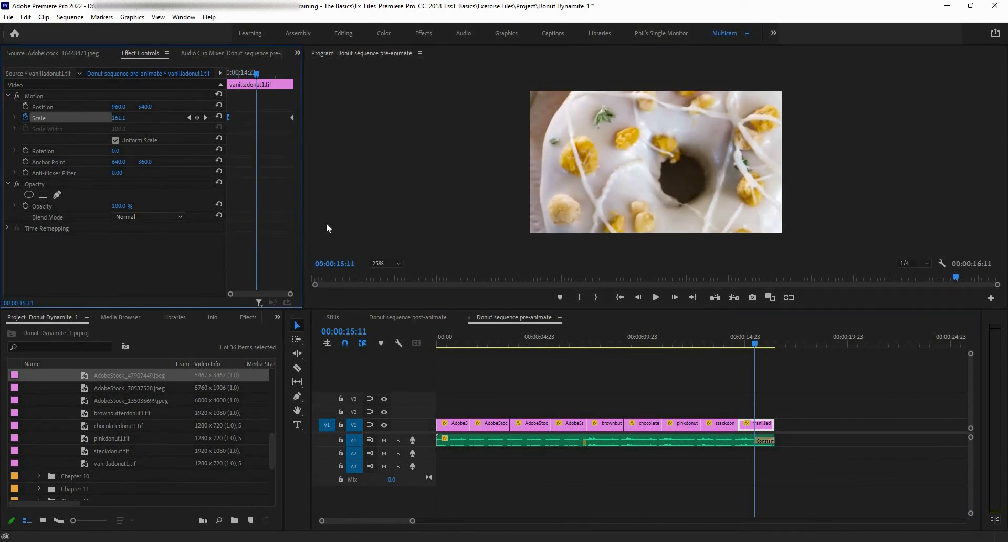
{"action": "right_click", "coordinate": [292, 117]}
{"action": "left_click", "coordinate": [336, 218]}
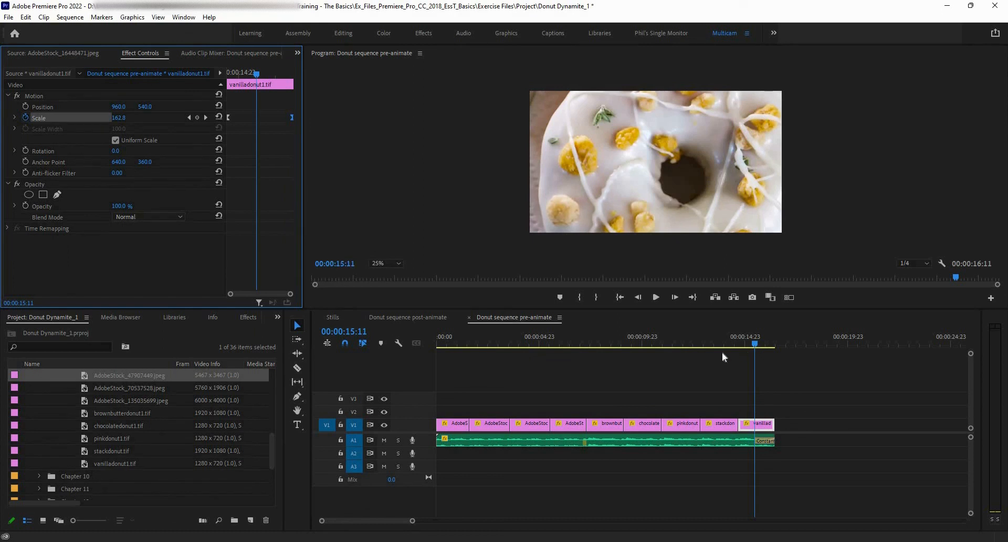
Return the playhead to the sequence start, maximize the Program monitor and set its zoom level to Fit
{"action": "left_click_drag", "start_coordinate": [754, 344], "coordinate": [419, 386]}
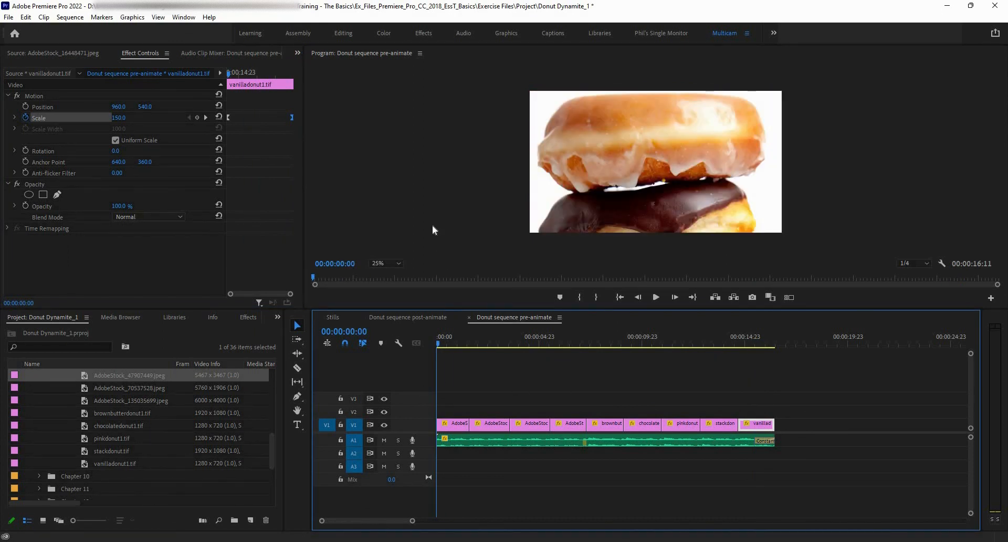
{"action": "key", "text": "grave"}
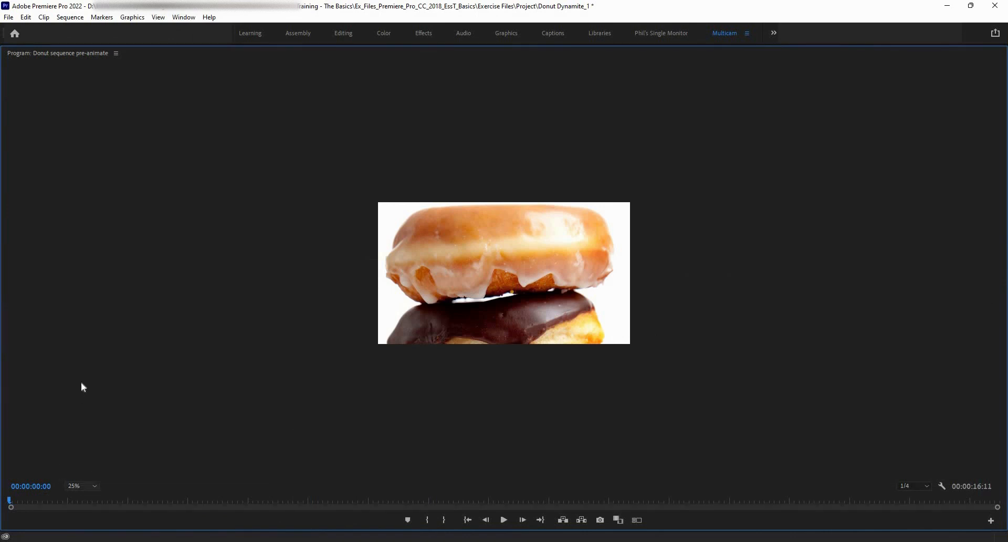
{"action": "left_click", "coordinate": [82, 485]}
{"action": "left_click", "coordinate": [79, 381]}
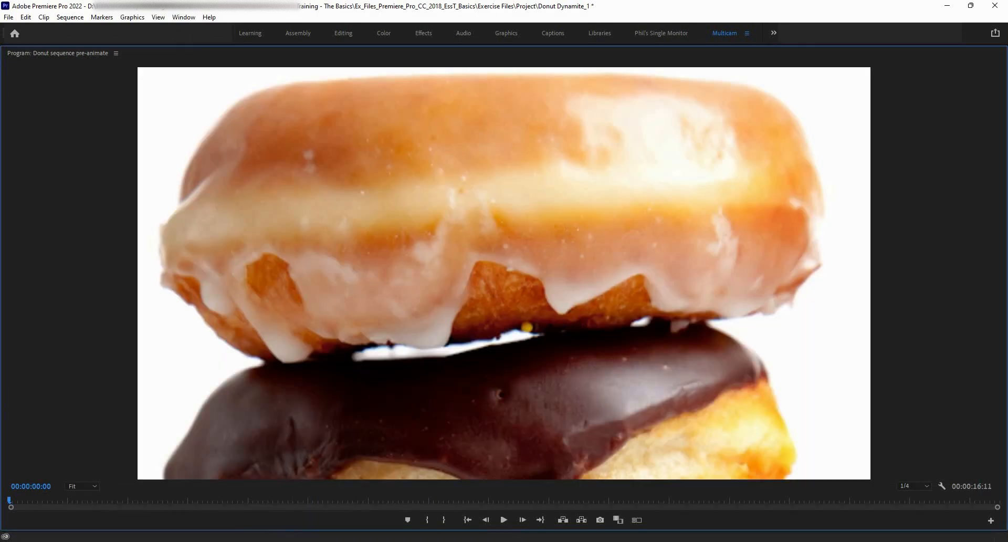
Play the complete slideshow through to its end and restore the Program monitor to its normal size
{"action": "left_click", "coordinate": [503, 520]}
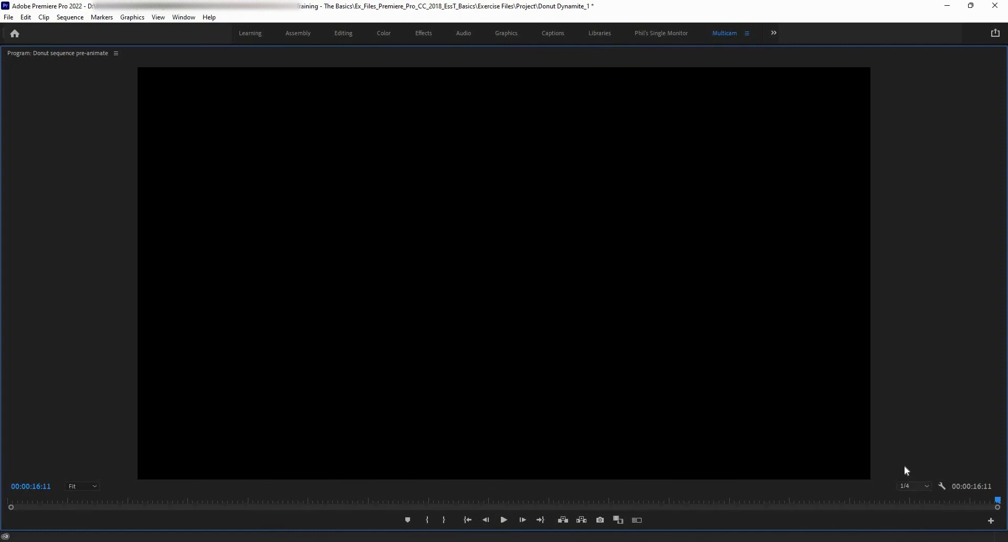
{"action": "left_click", "coordinate": [916, 486]}
{"action": "key", "text": "grave"}
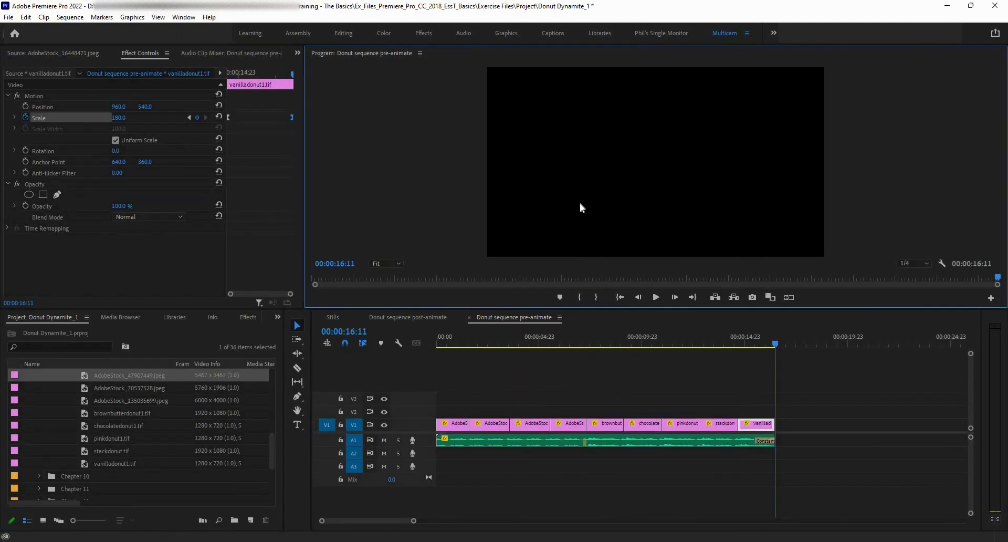